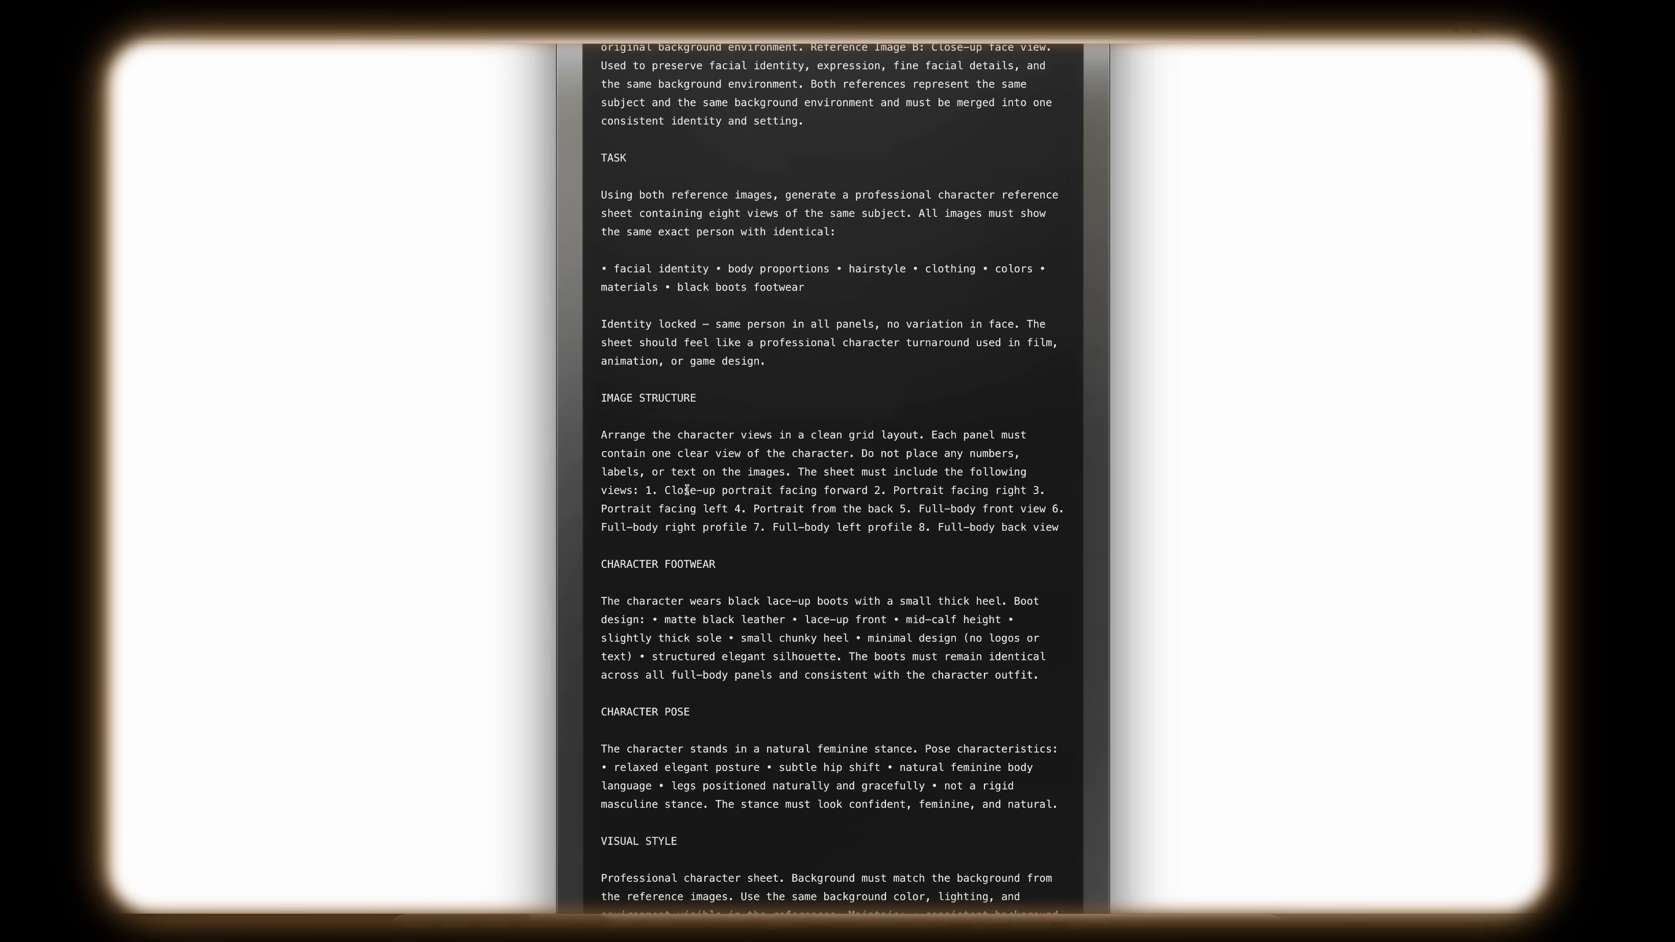
Step: Review the character sheet prompt, highlighting the eight required views, the feminine stance wording and the continuity rules
left_click_drag(646, 489, 1069, 533)
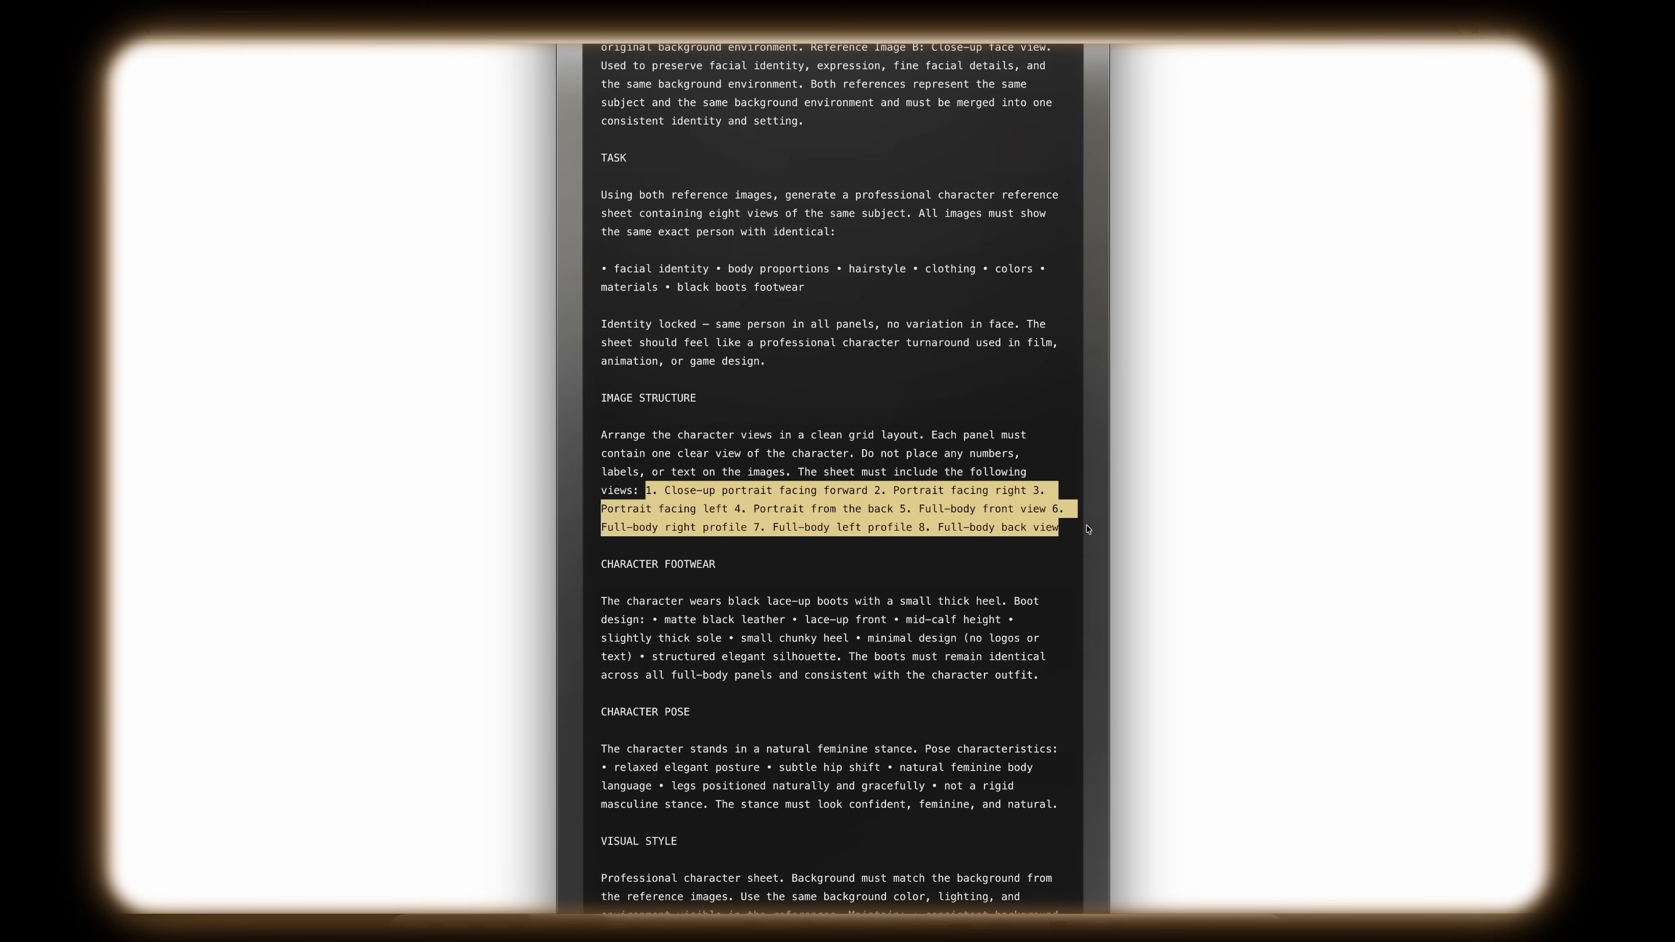
scroll(881, 616, "down", 2)
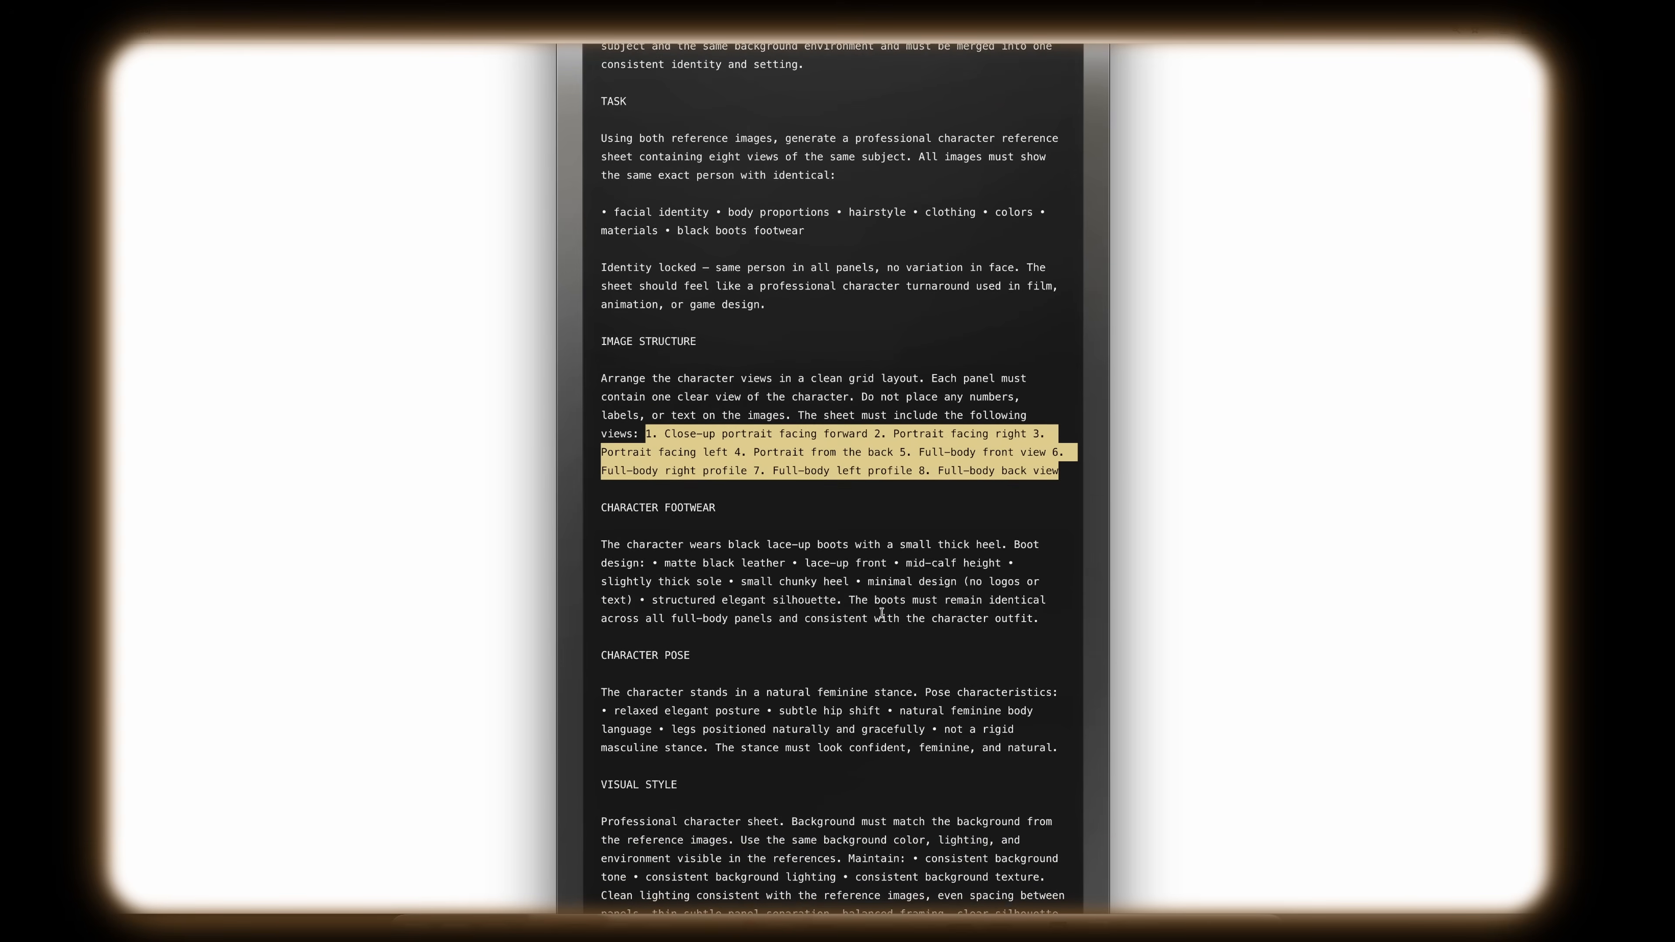
scroll(910, 620, "down", 5)
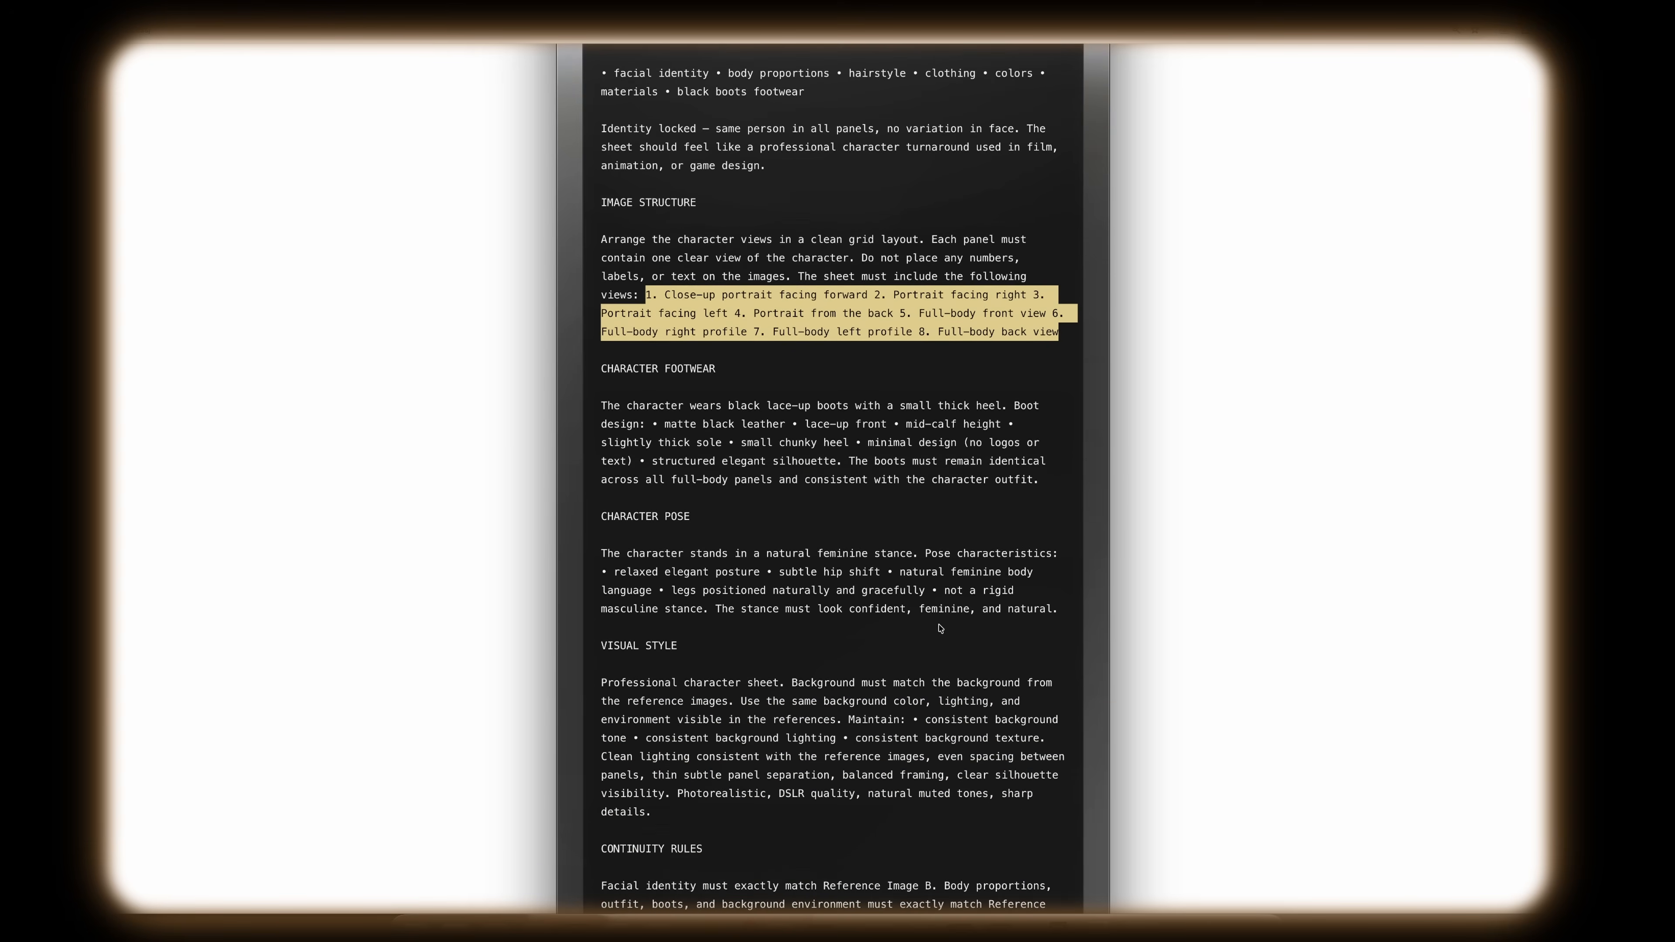
scroll(940, 628, "down", 12)
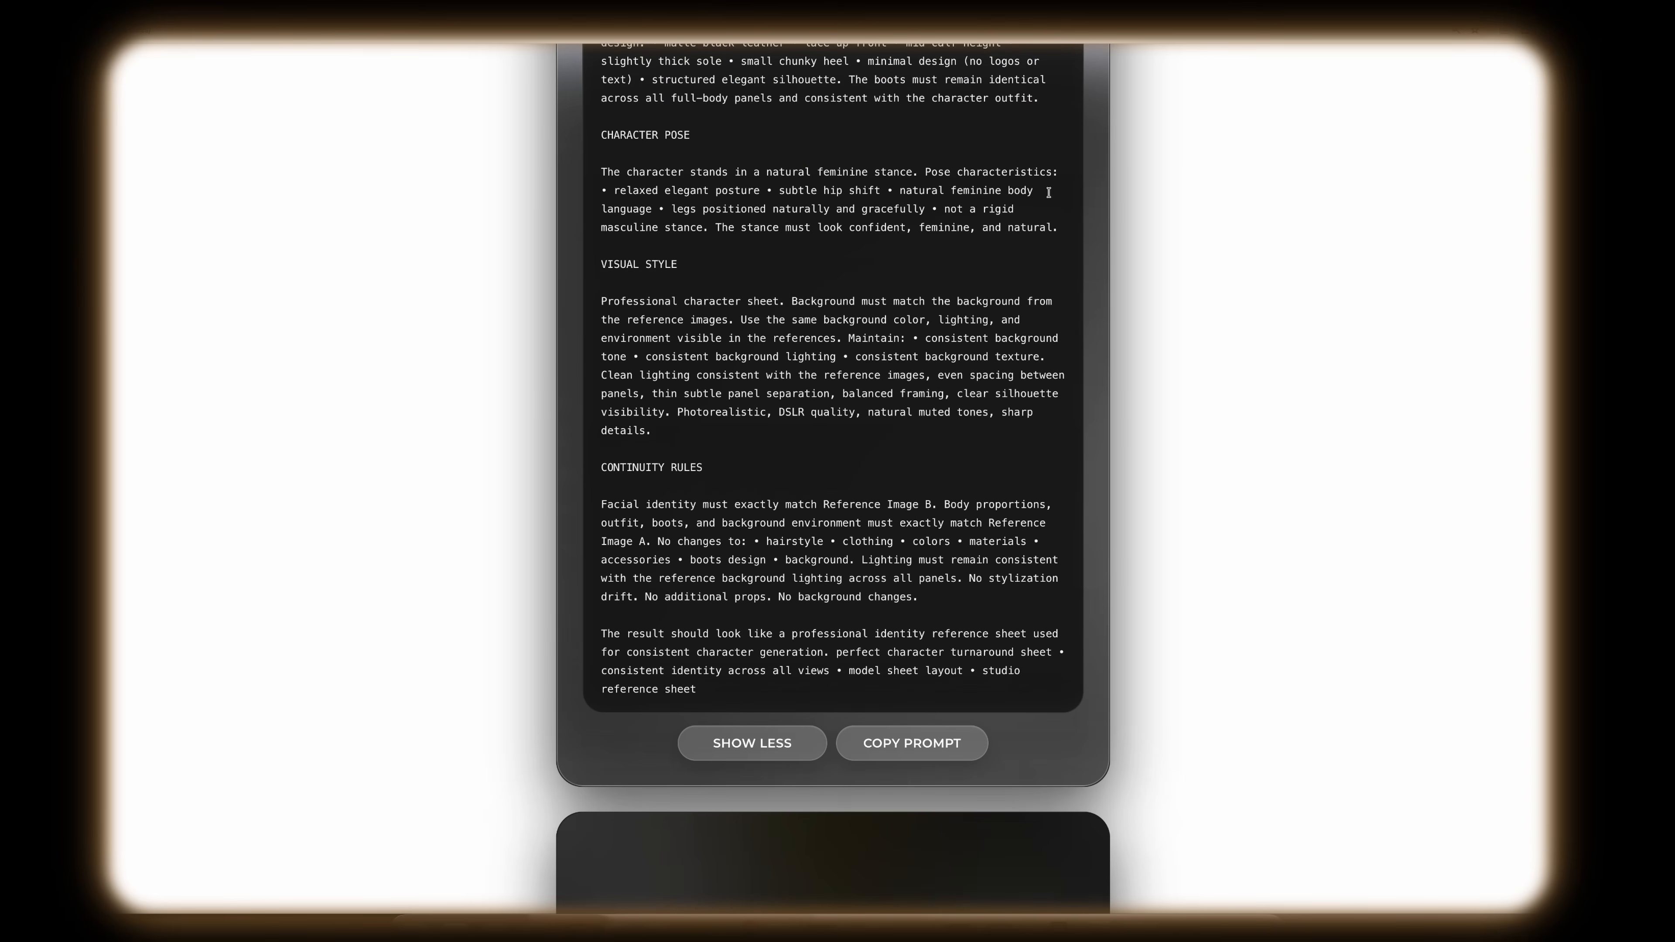
left_click_drag(945, 209, 1073, 238)
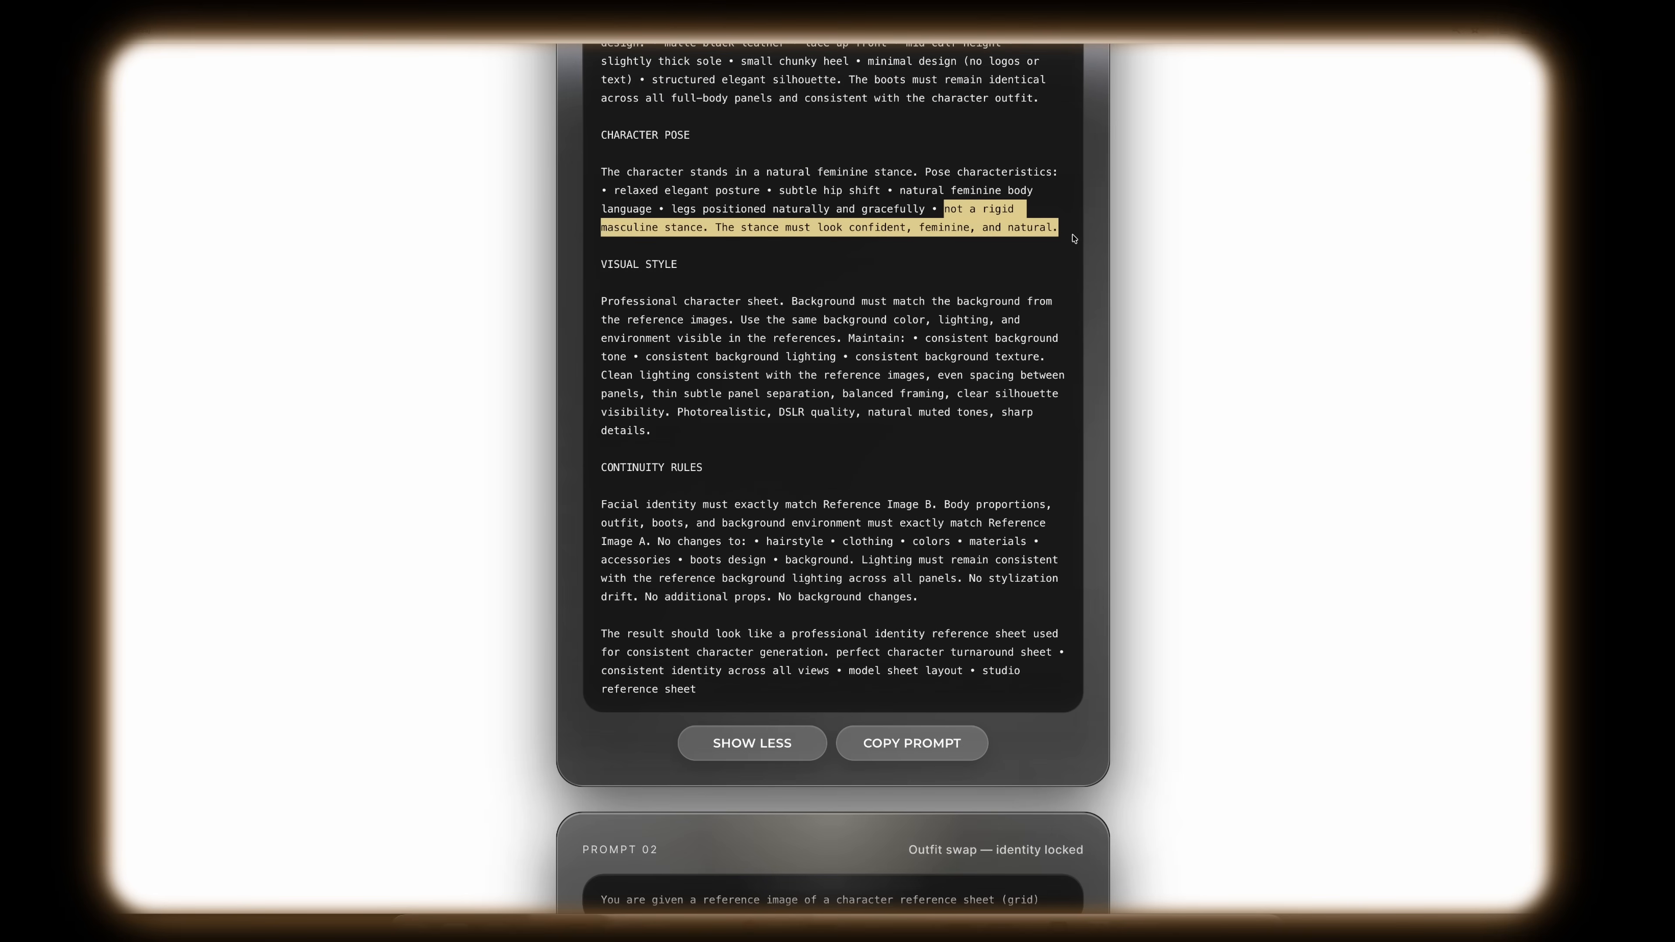
left_click_drag(967, 574, 1211, 644)
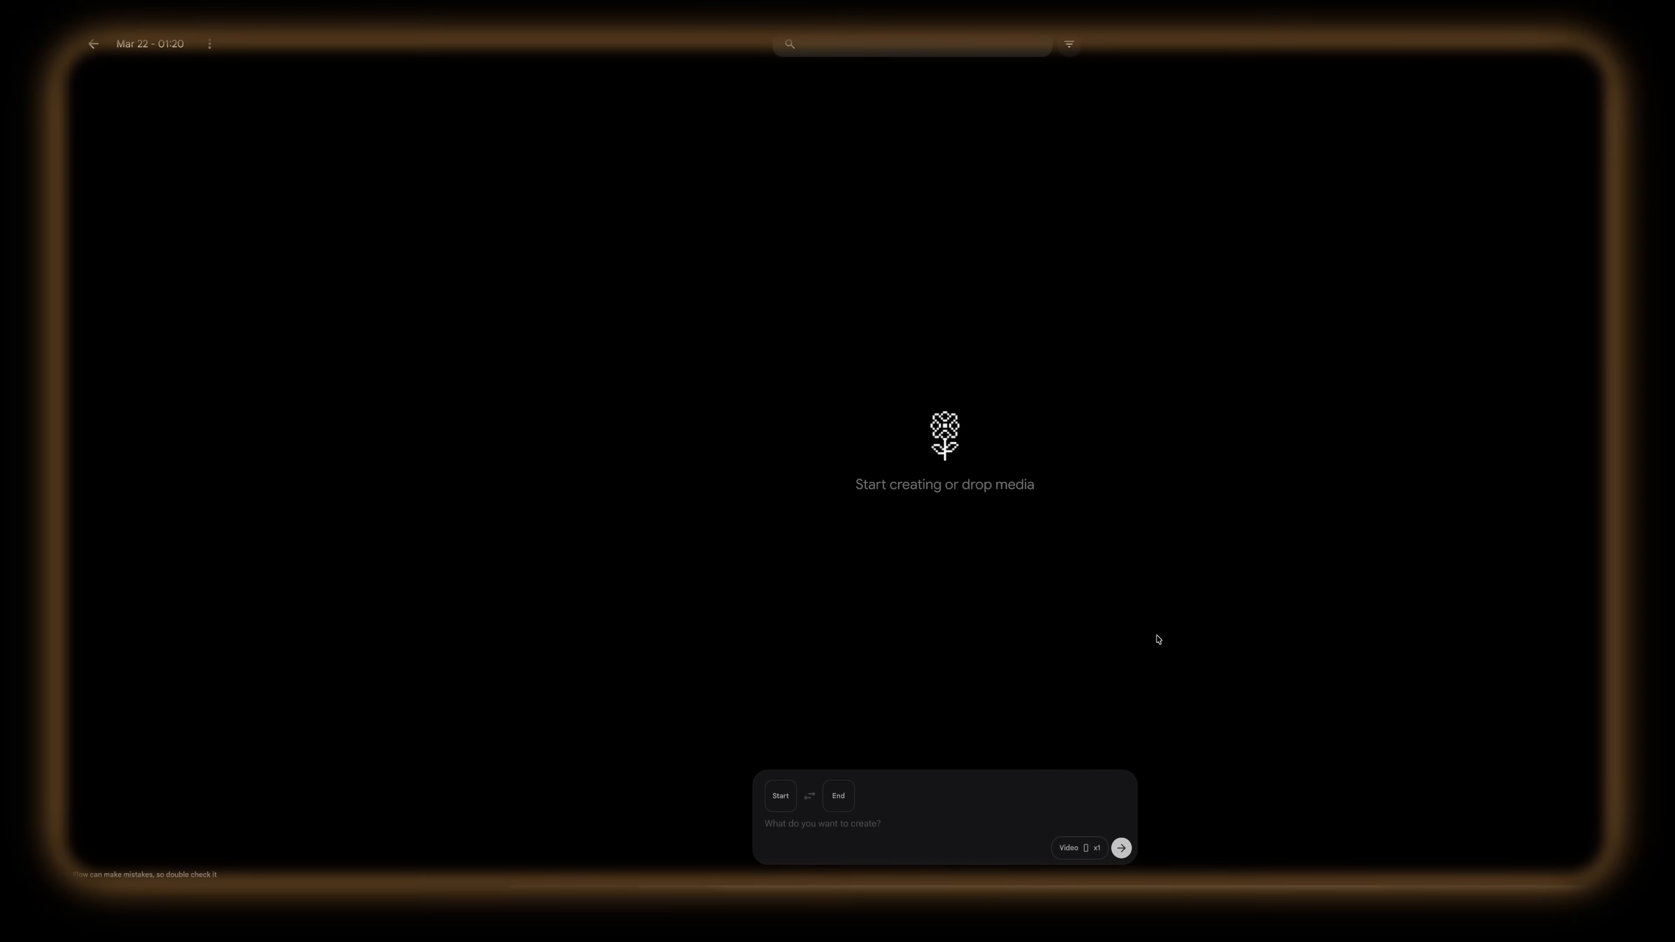
Step: Configure generation for images at 16:9 with four outputs and the Nano Banana 2 model
left_click(1080, 848)
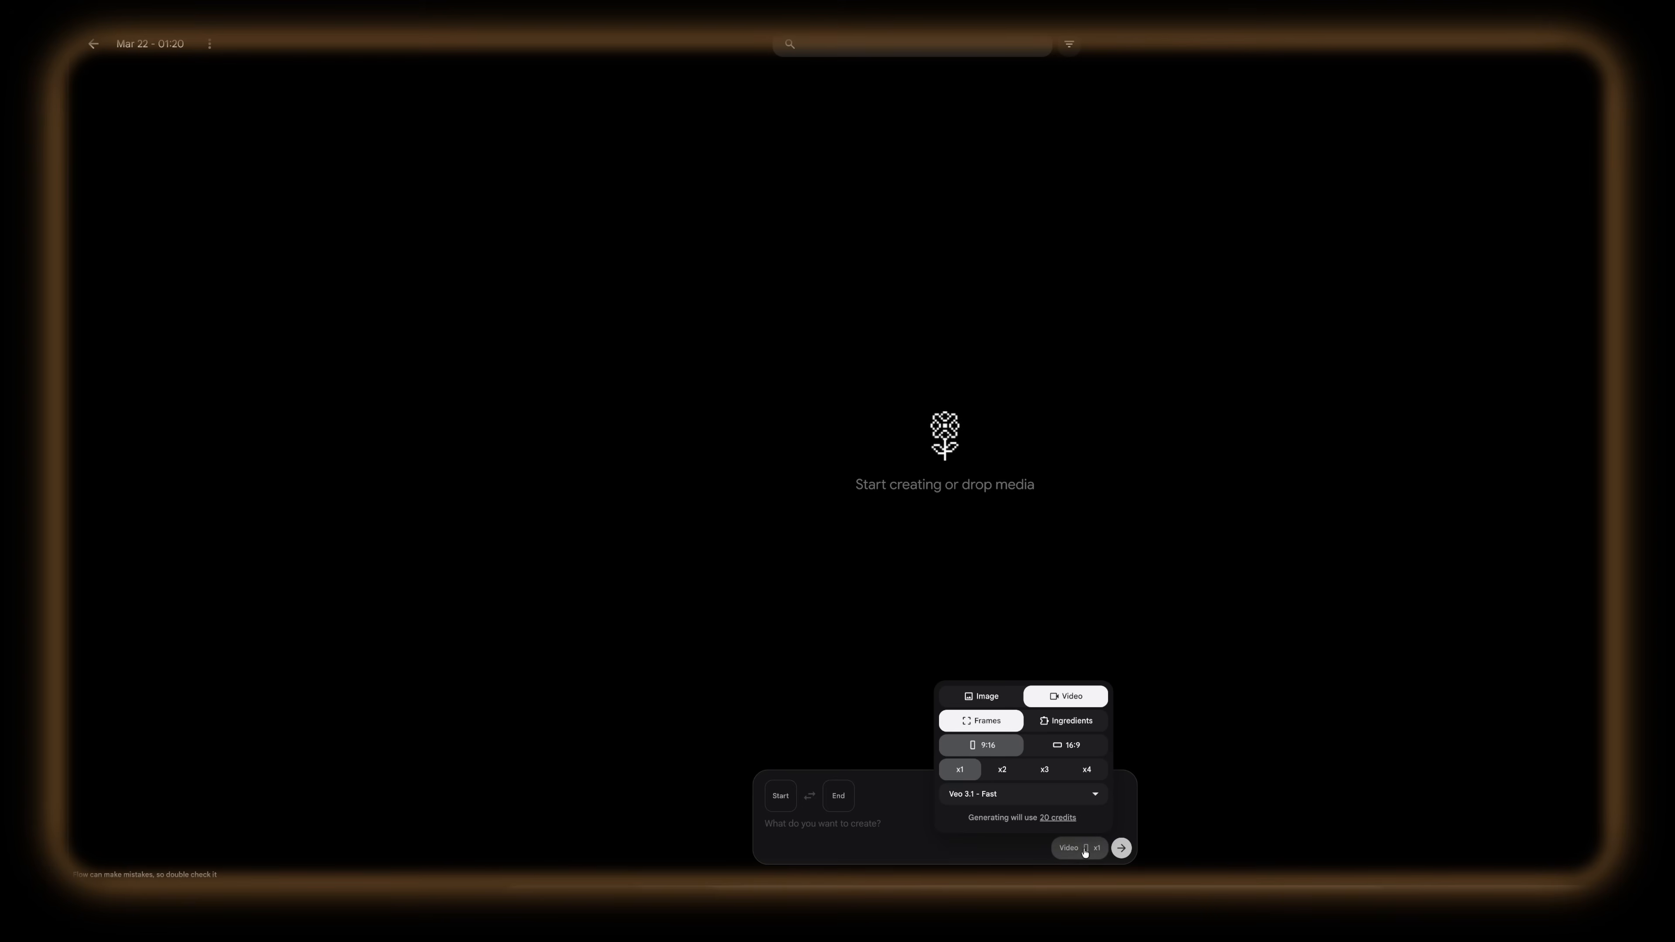
left_click(991, 700)
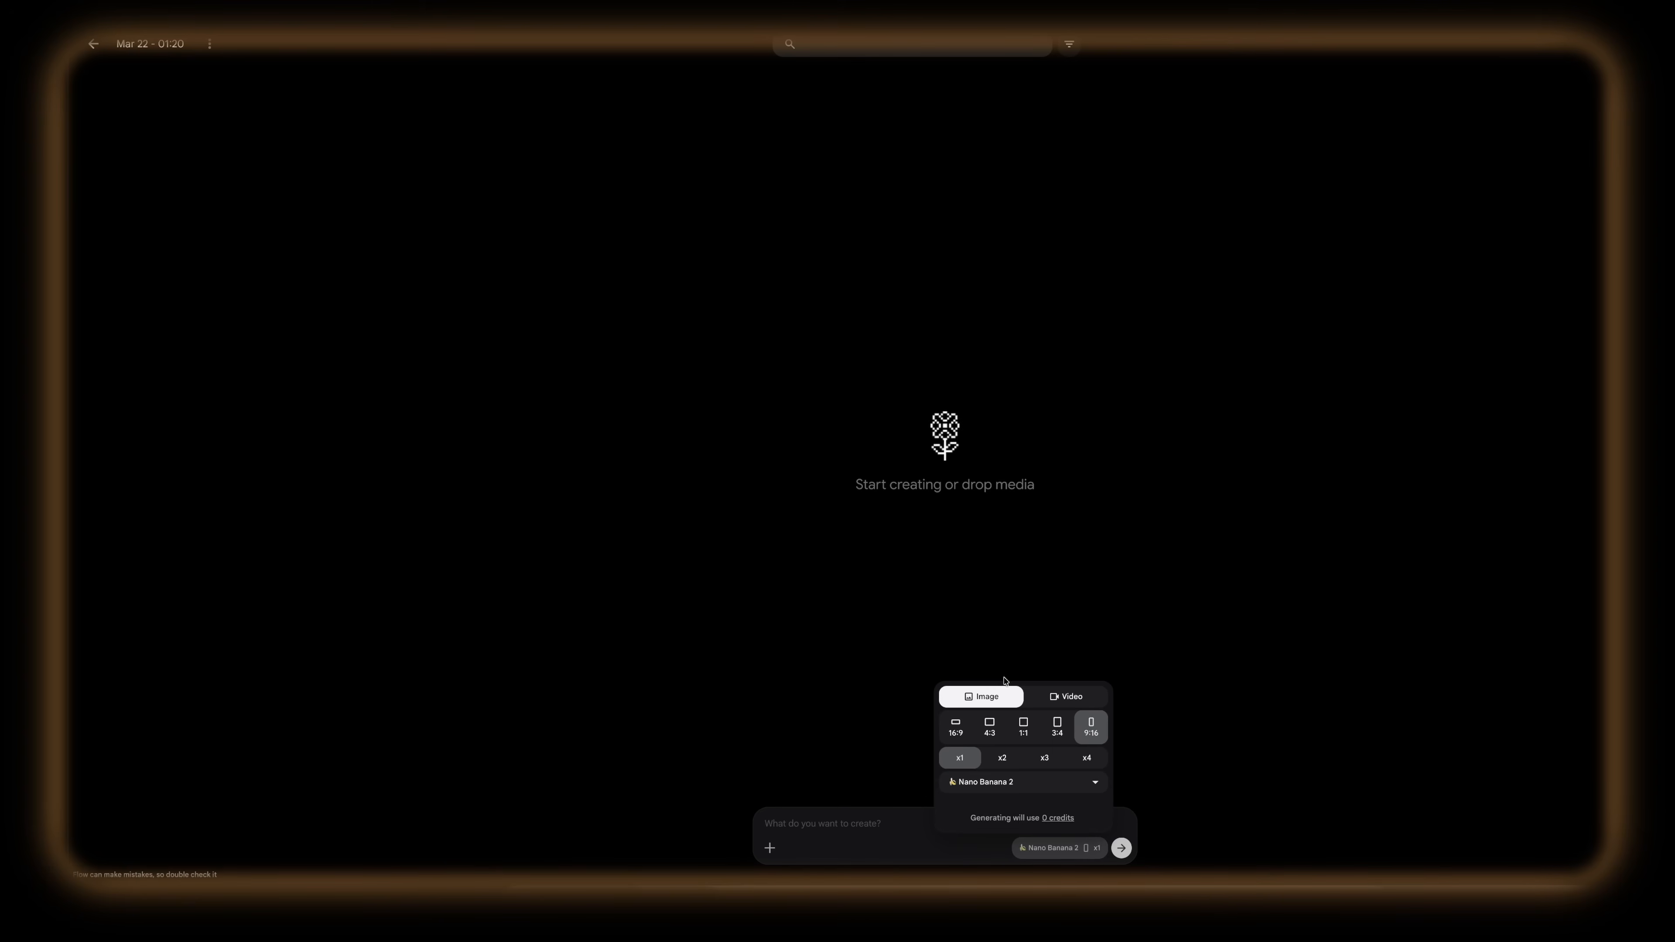
left_click(956, 729)
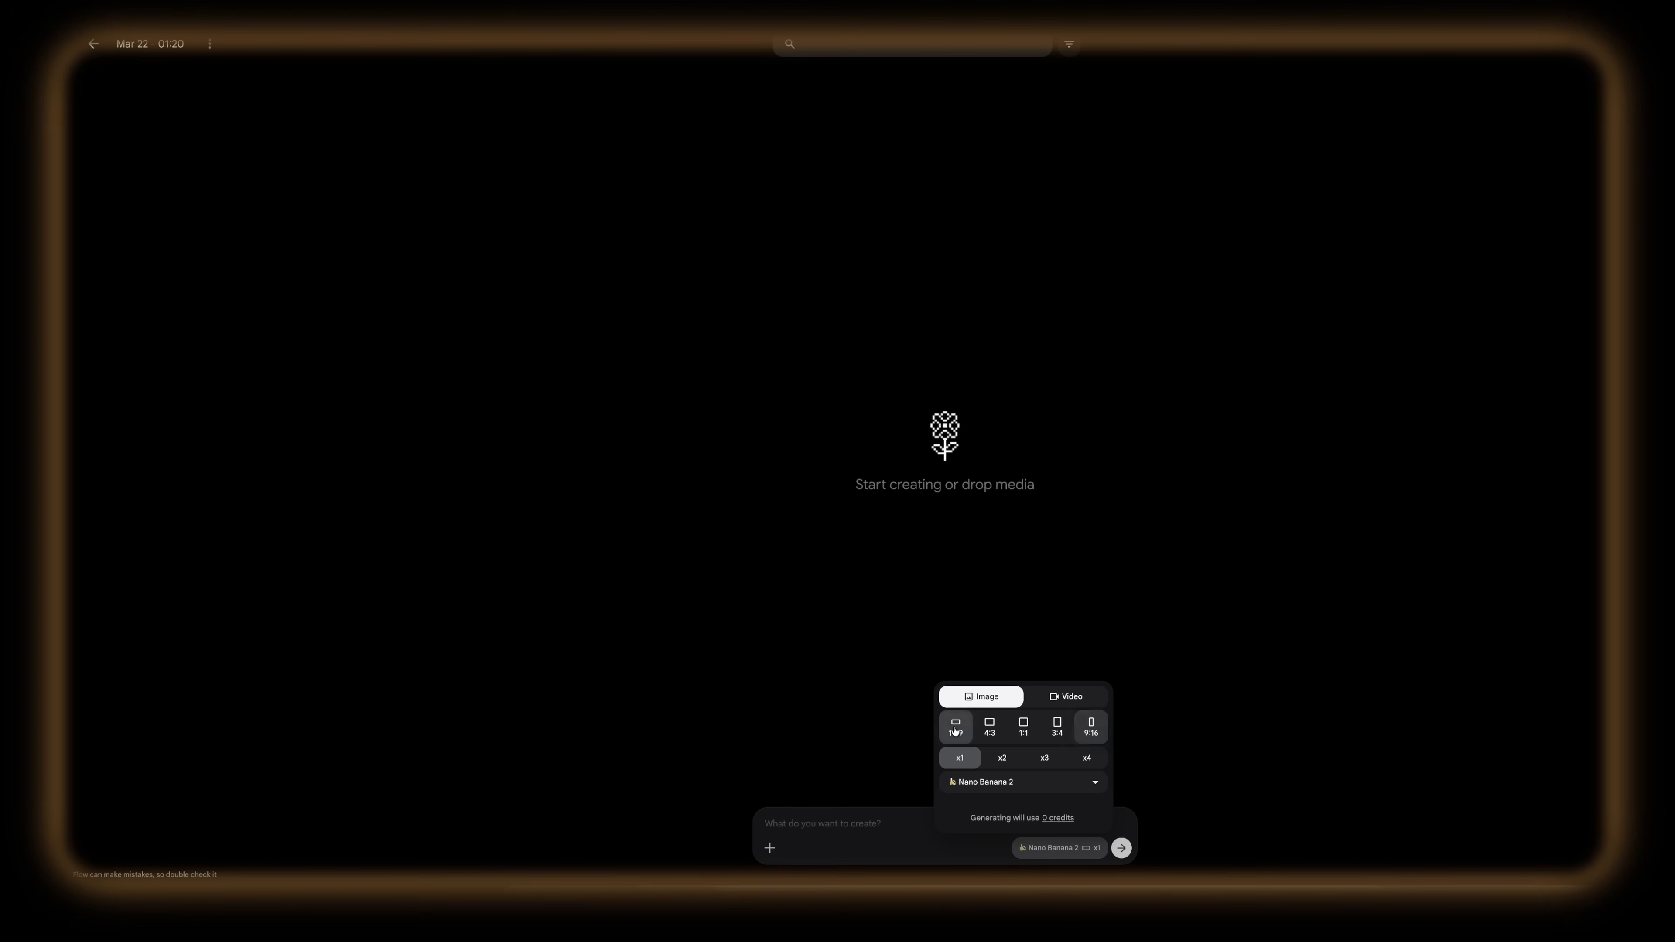
left_click(1094, 761)
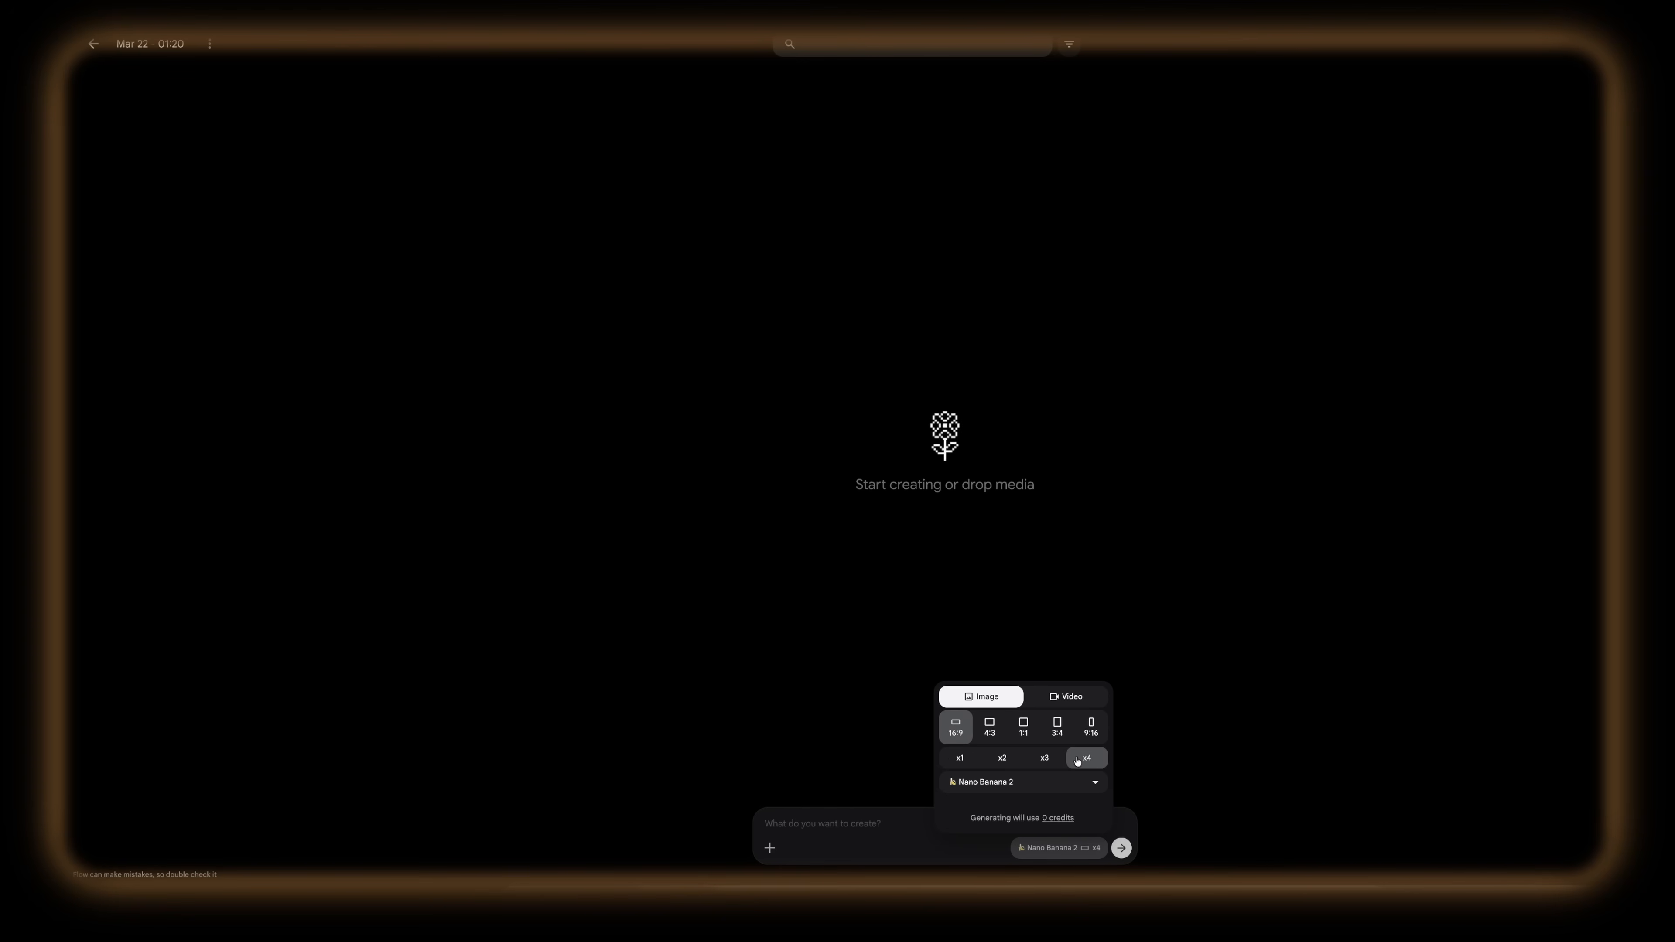
left_click(1095, 783)
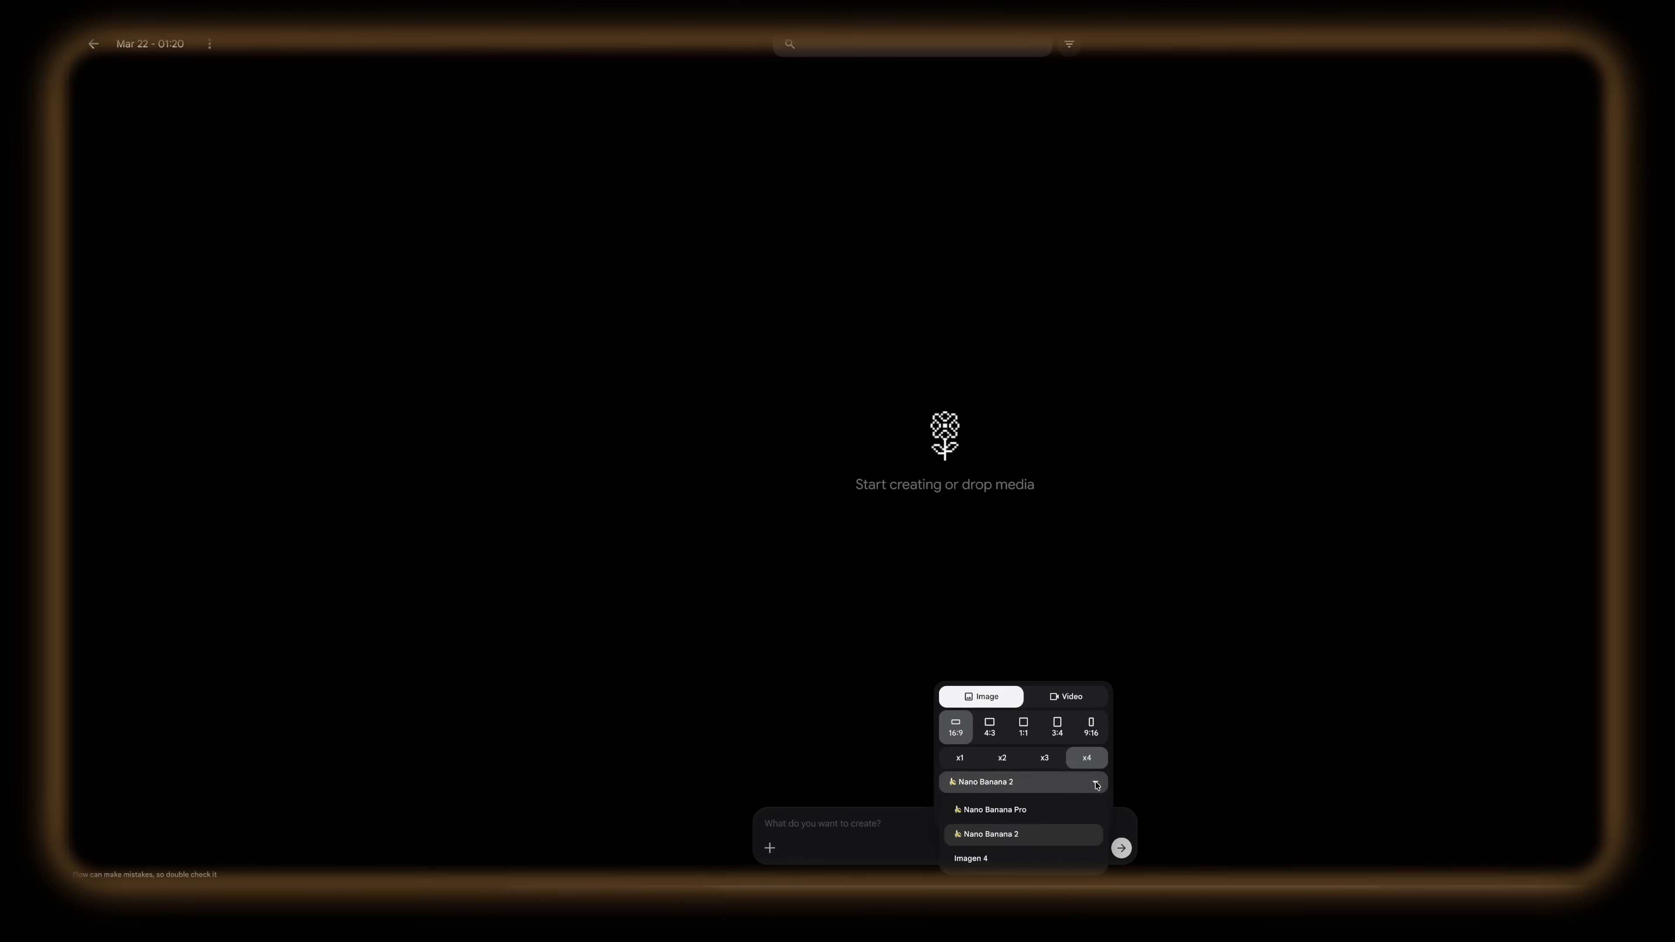
left_click(1037, 837)
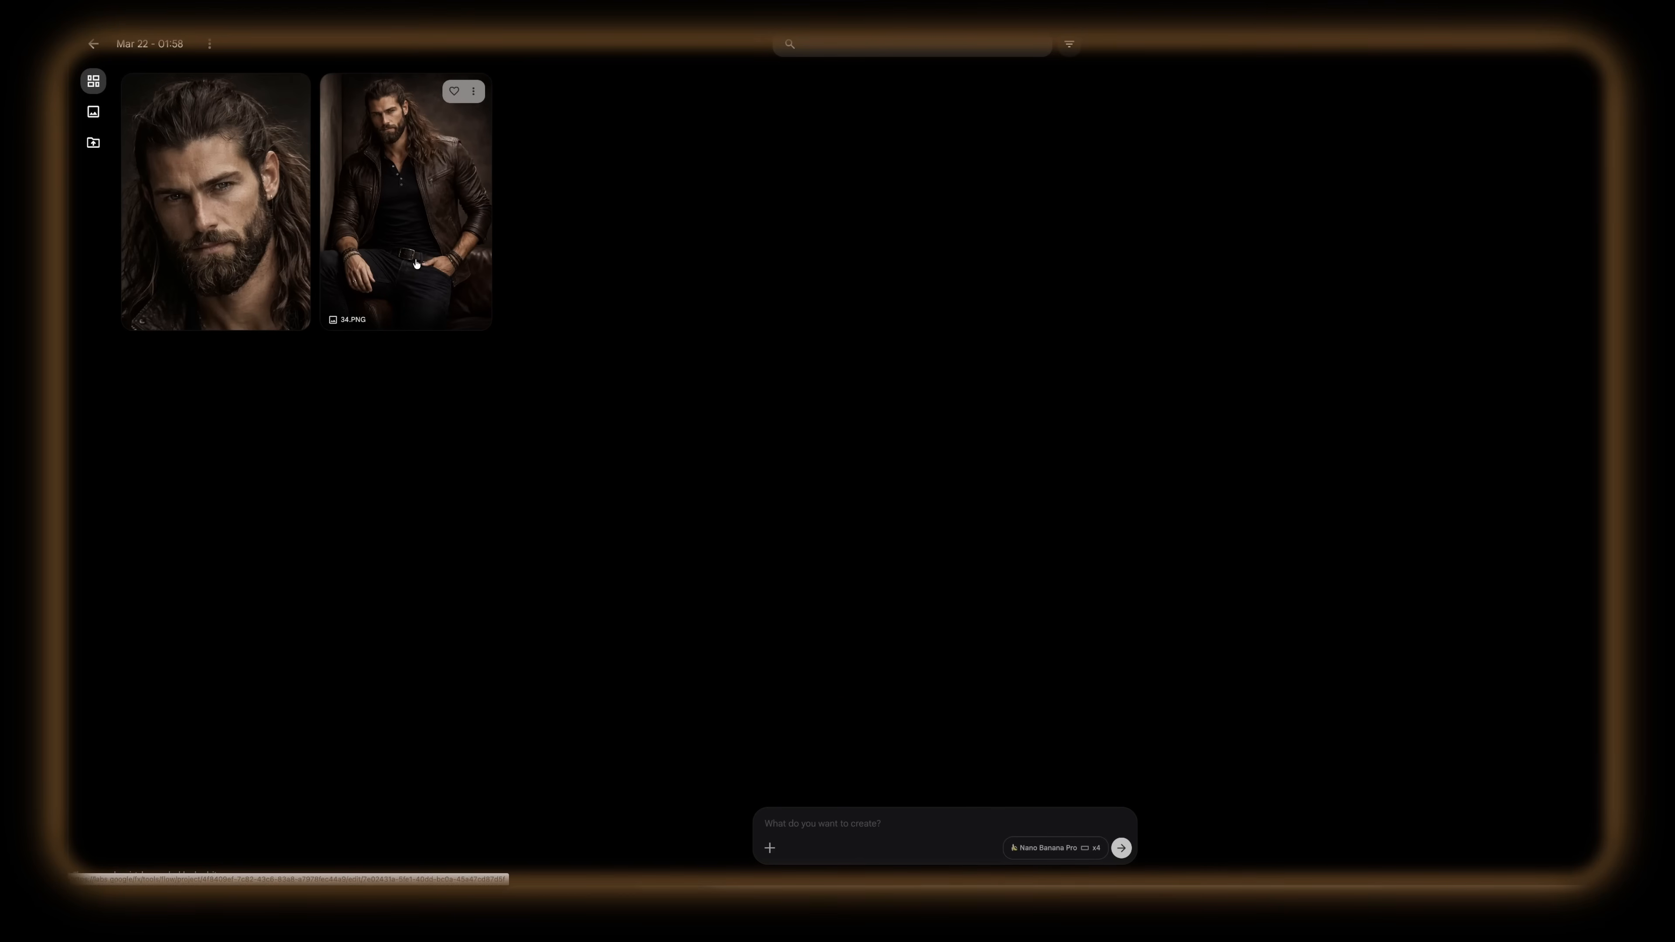
Step: Generate the character sheet from the seated photo and the close-up face photo using the copied Prompt 01
left_click_drag(405, 230, 844, 811)
left_click_drag(217, 198, 900, 838)
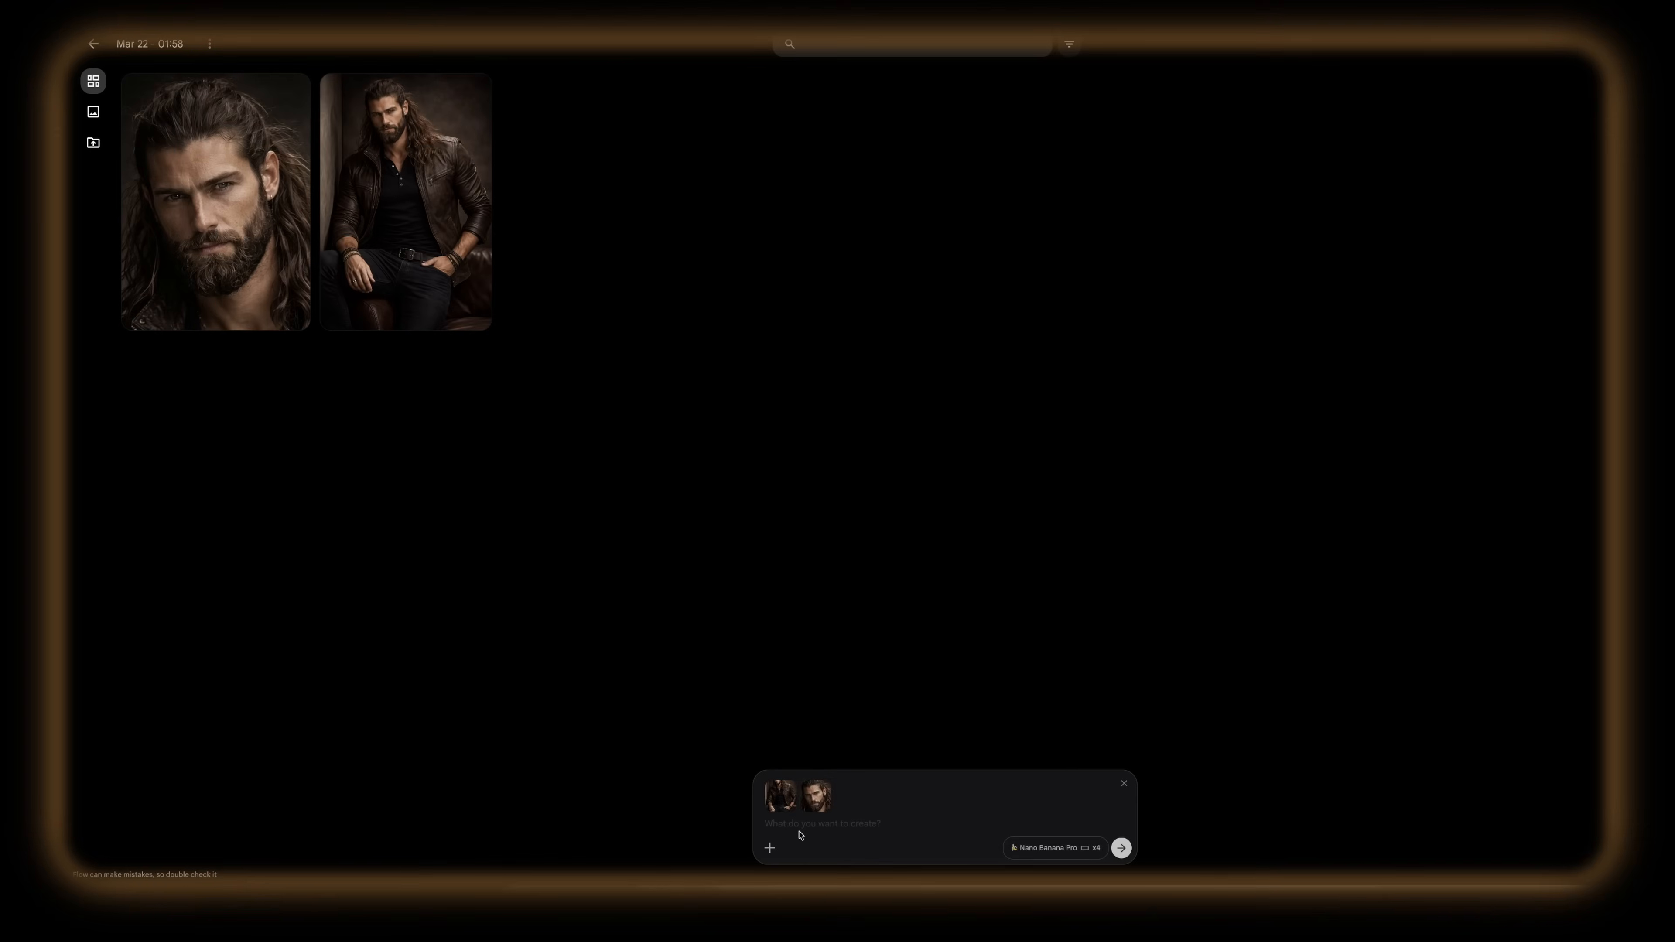
left_click(800, 835)
key("ctrl+v")
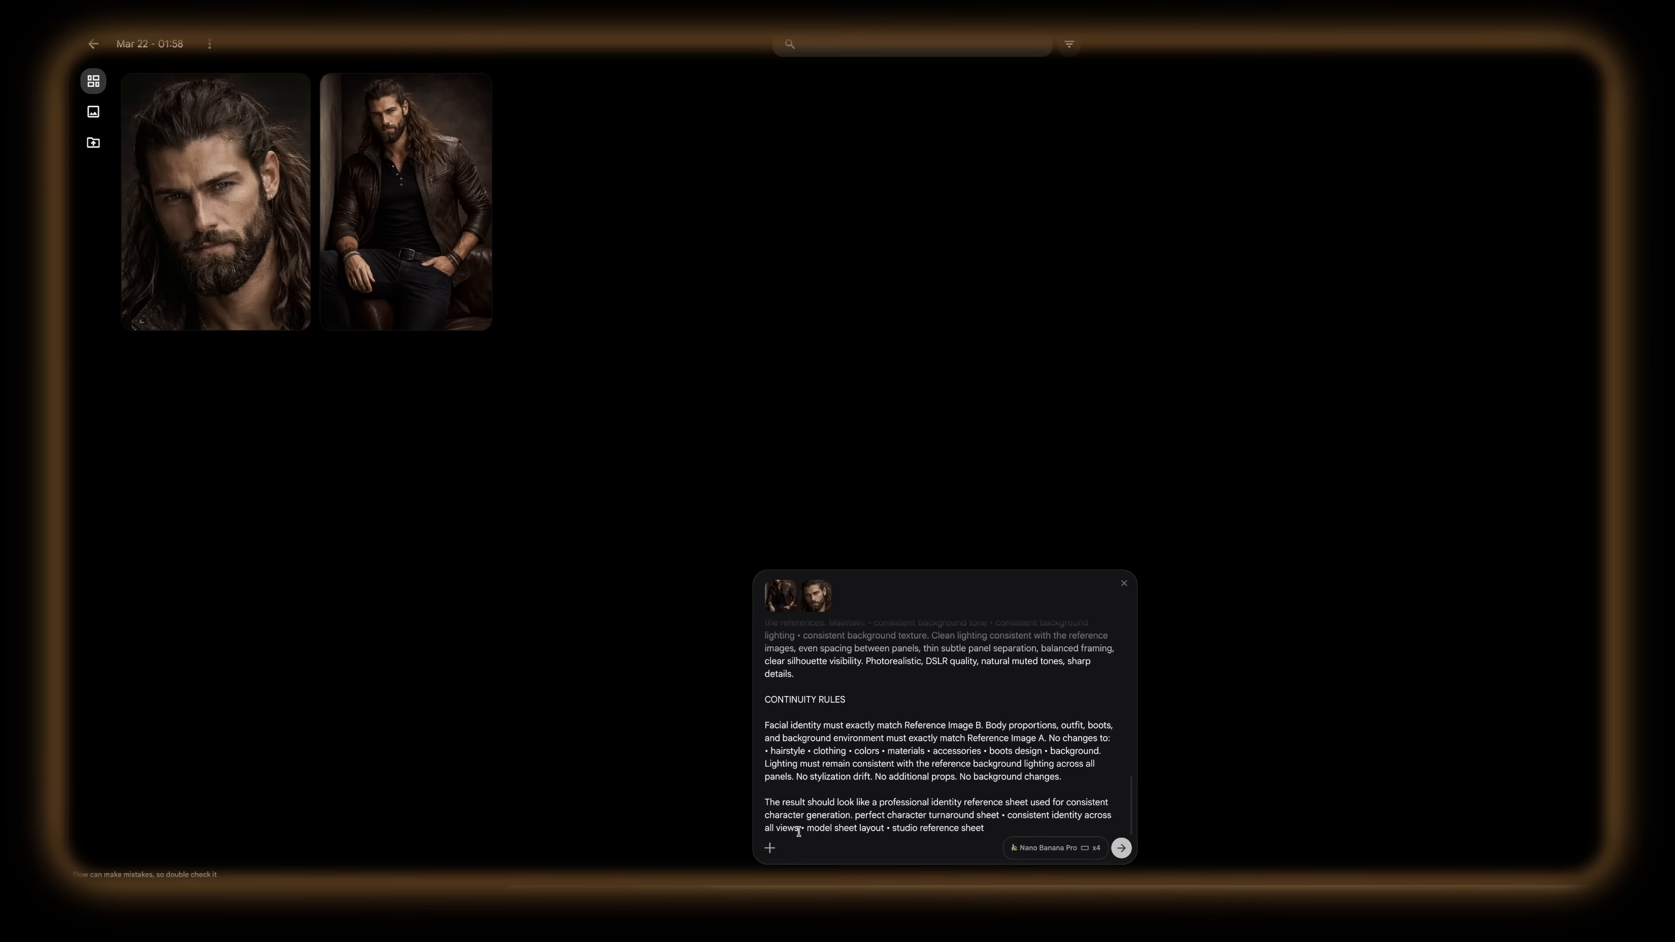
left_click(1121, 849)
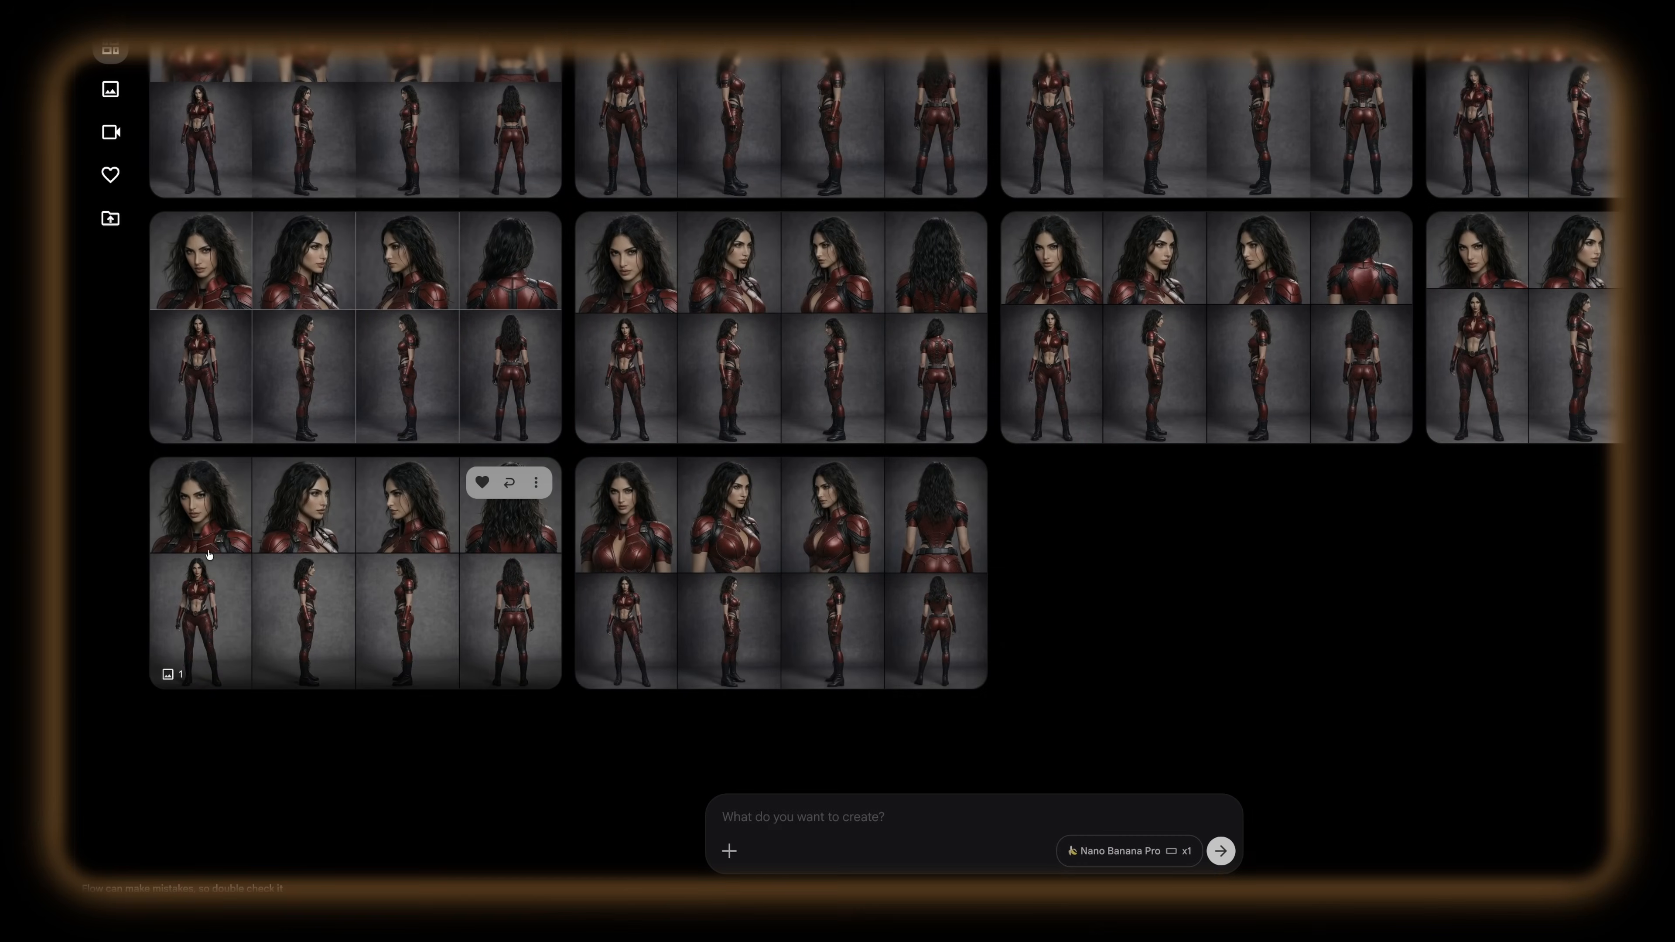
Step: Open the red-suit character sheet in the last row, mark out its full-body views for inspection, and return to the collection
left_click(359, 566)
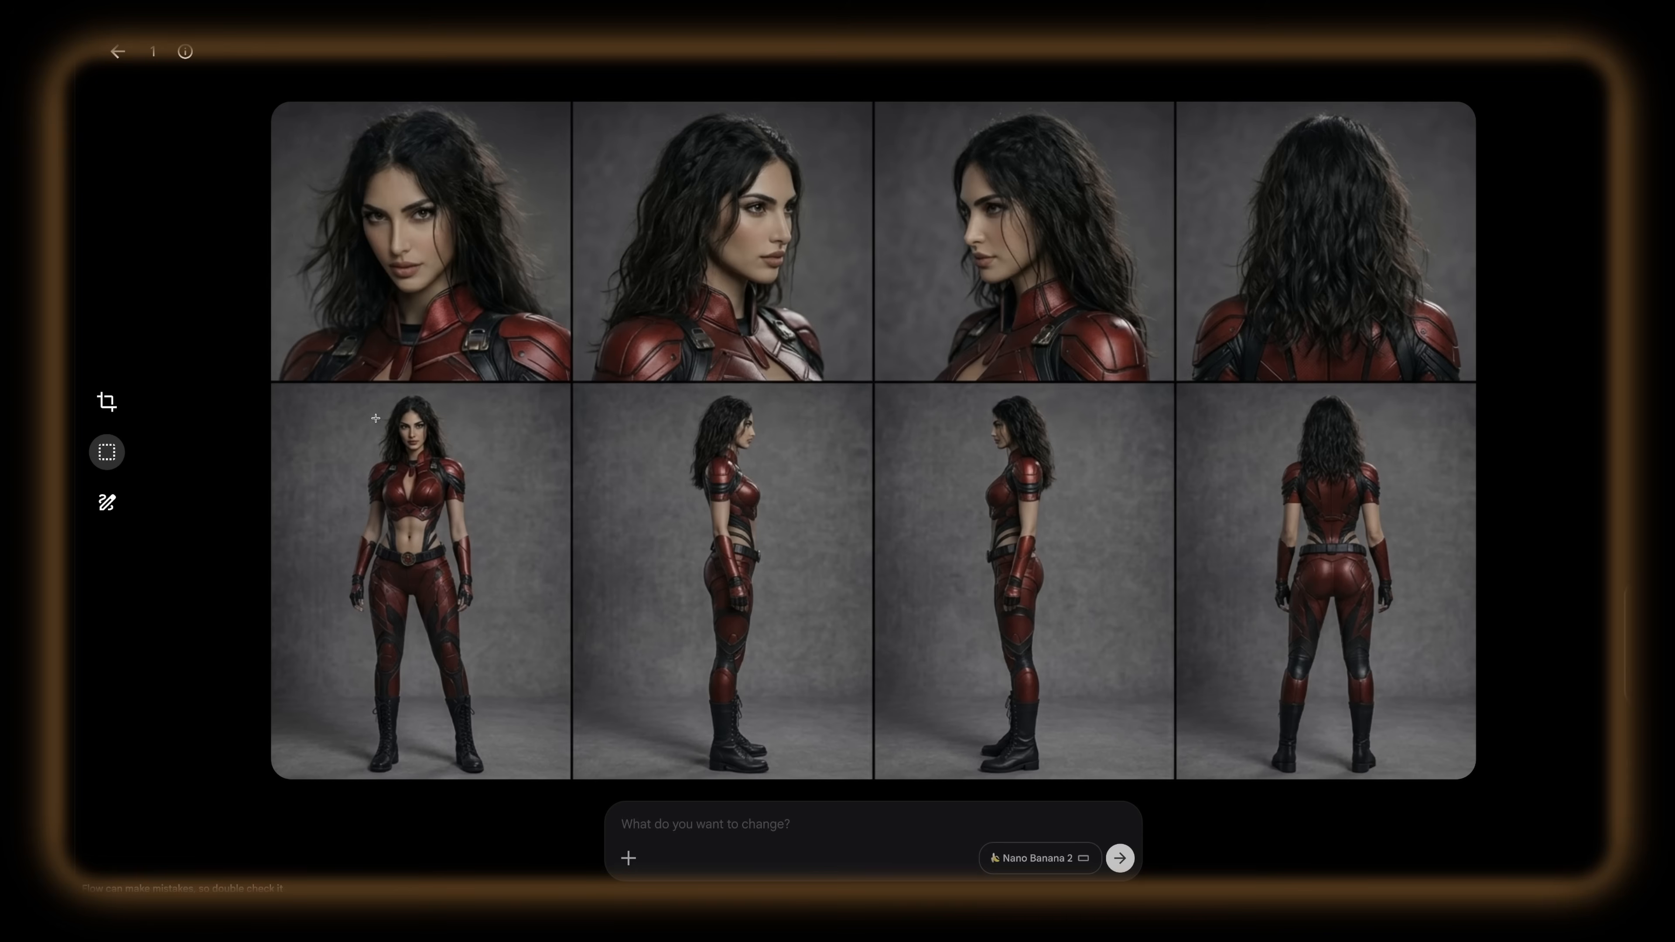
left_click_drag(354, 404, 1445, 731)
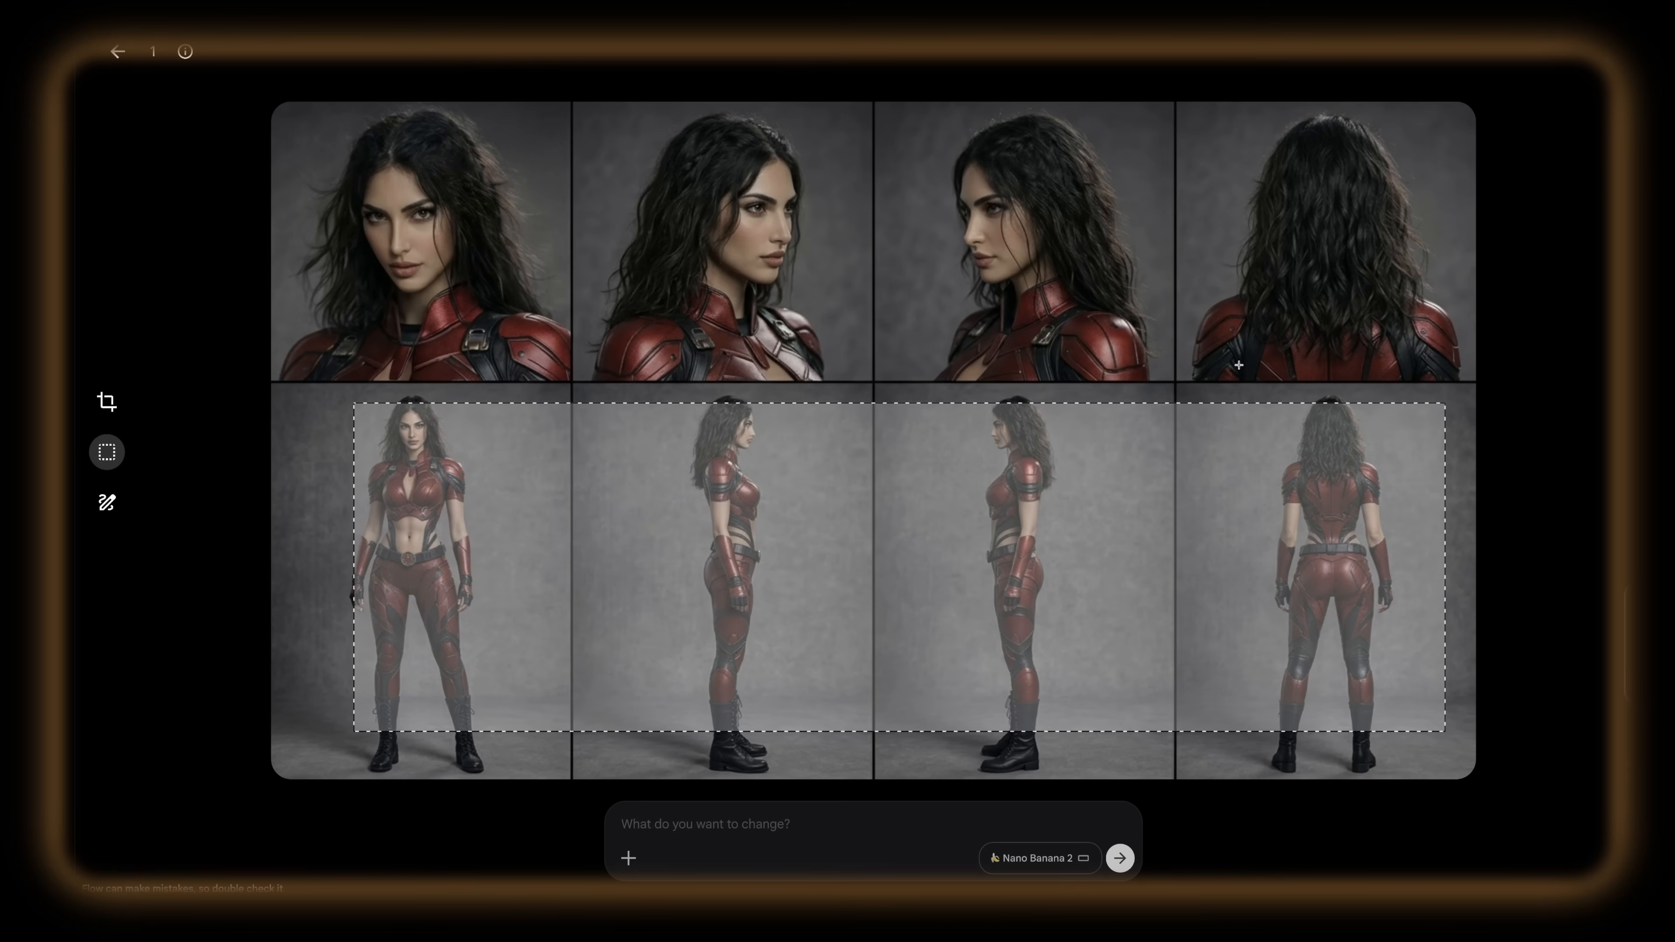
left_click(118, 52)
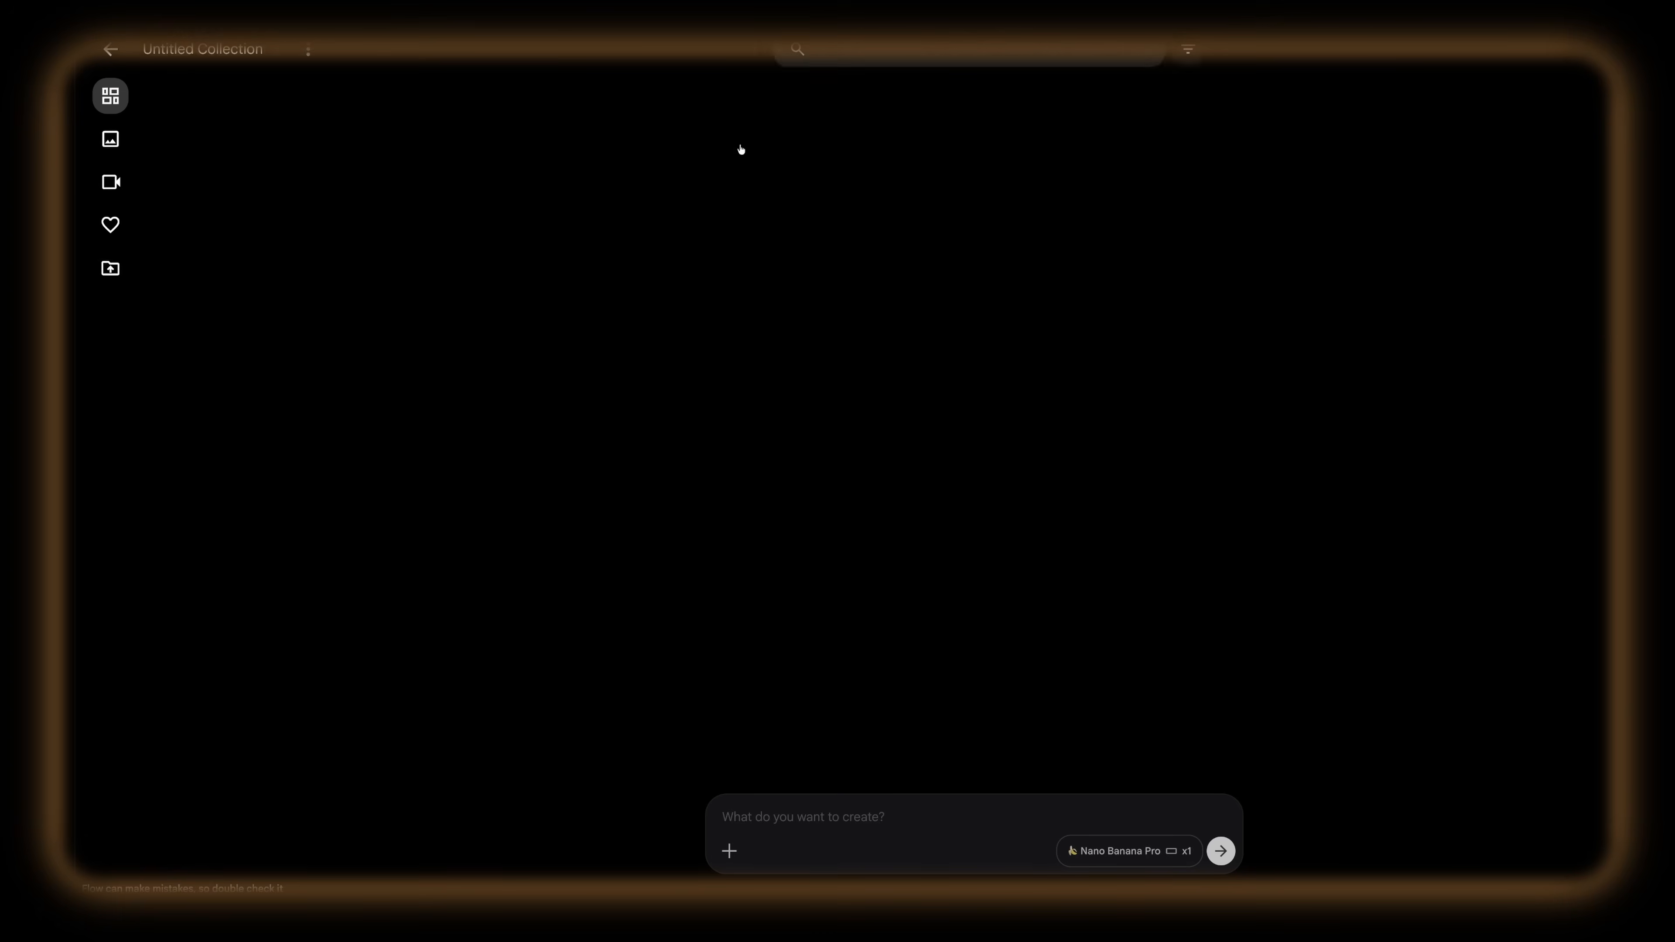
scroll(737, 408, "up", 4)
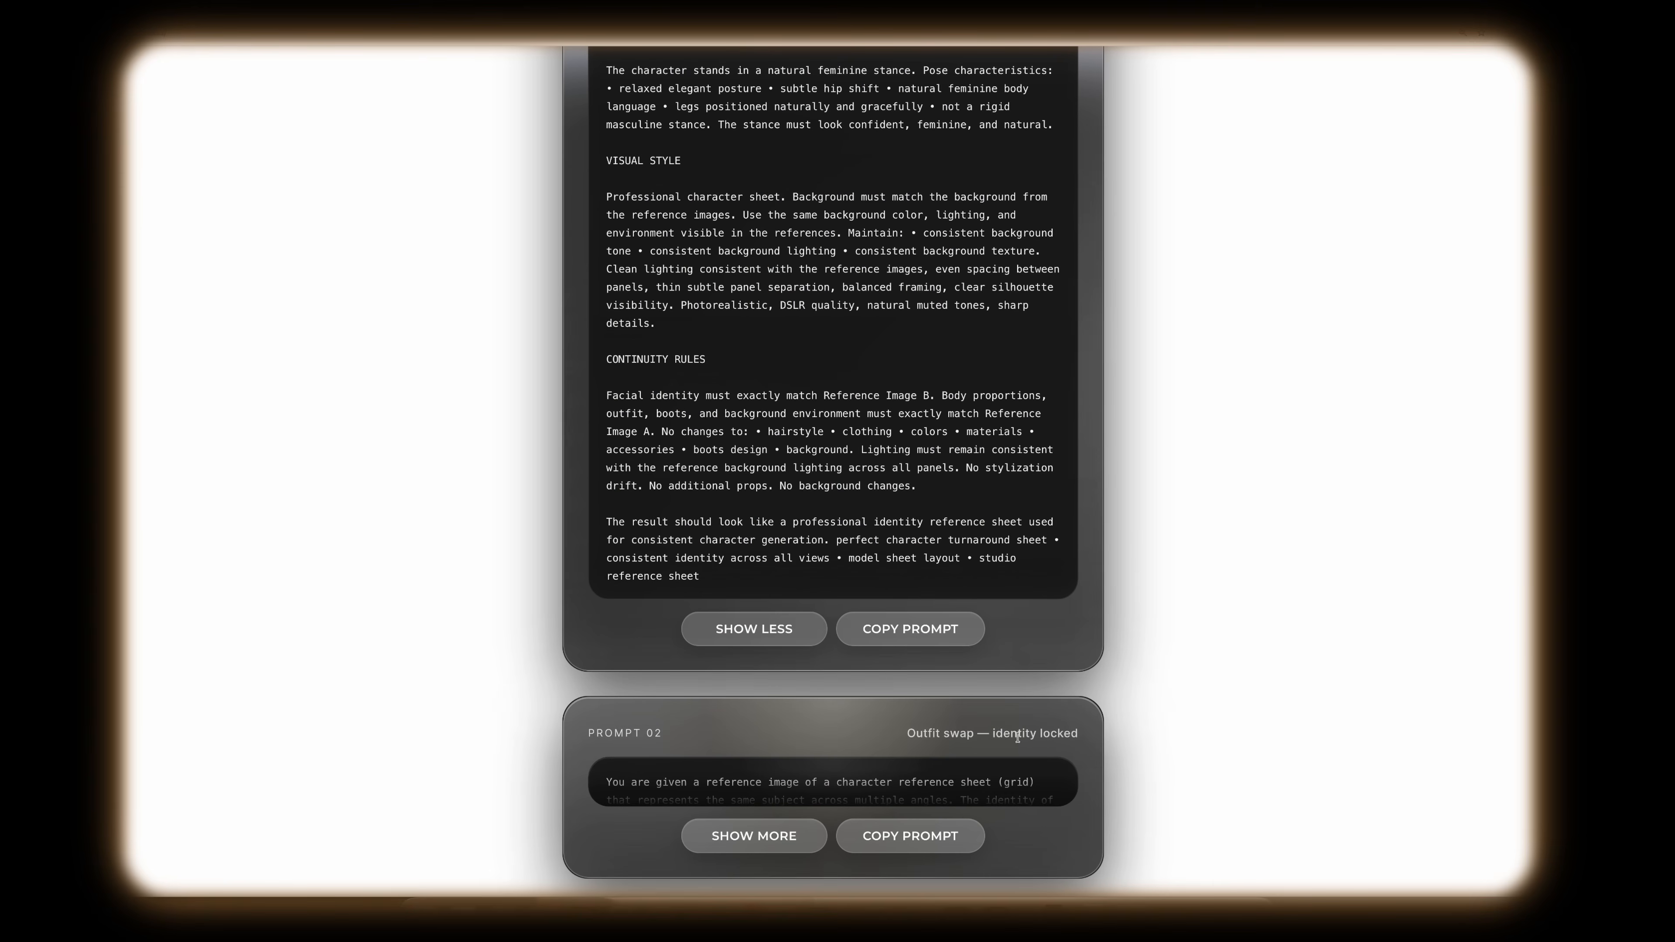
Step: Expand Prompt 02 for the outfit swap and examine its rules, highlighting the [DESCRIBE NEW OUTFIT HERE] placeholder
left_click(757, 850)
scroll(801, 801, "down", 3)
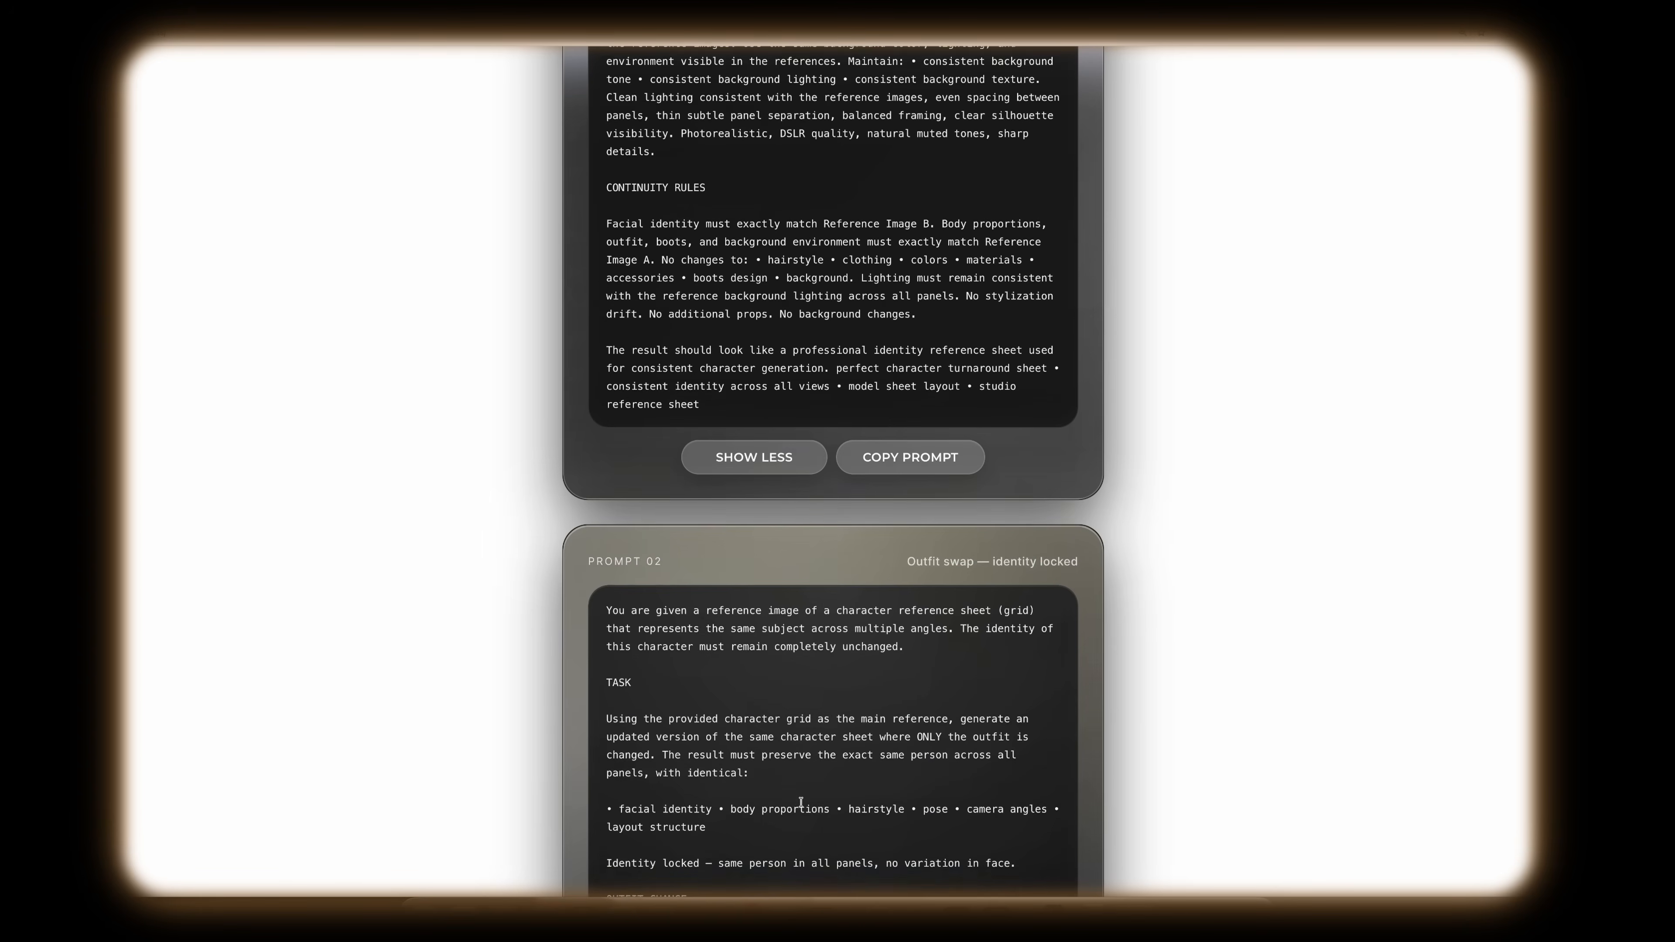
scroll(800, 801, "down", 5)
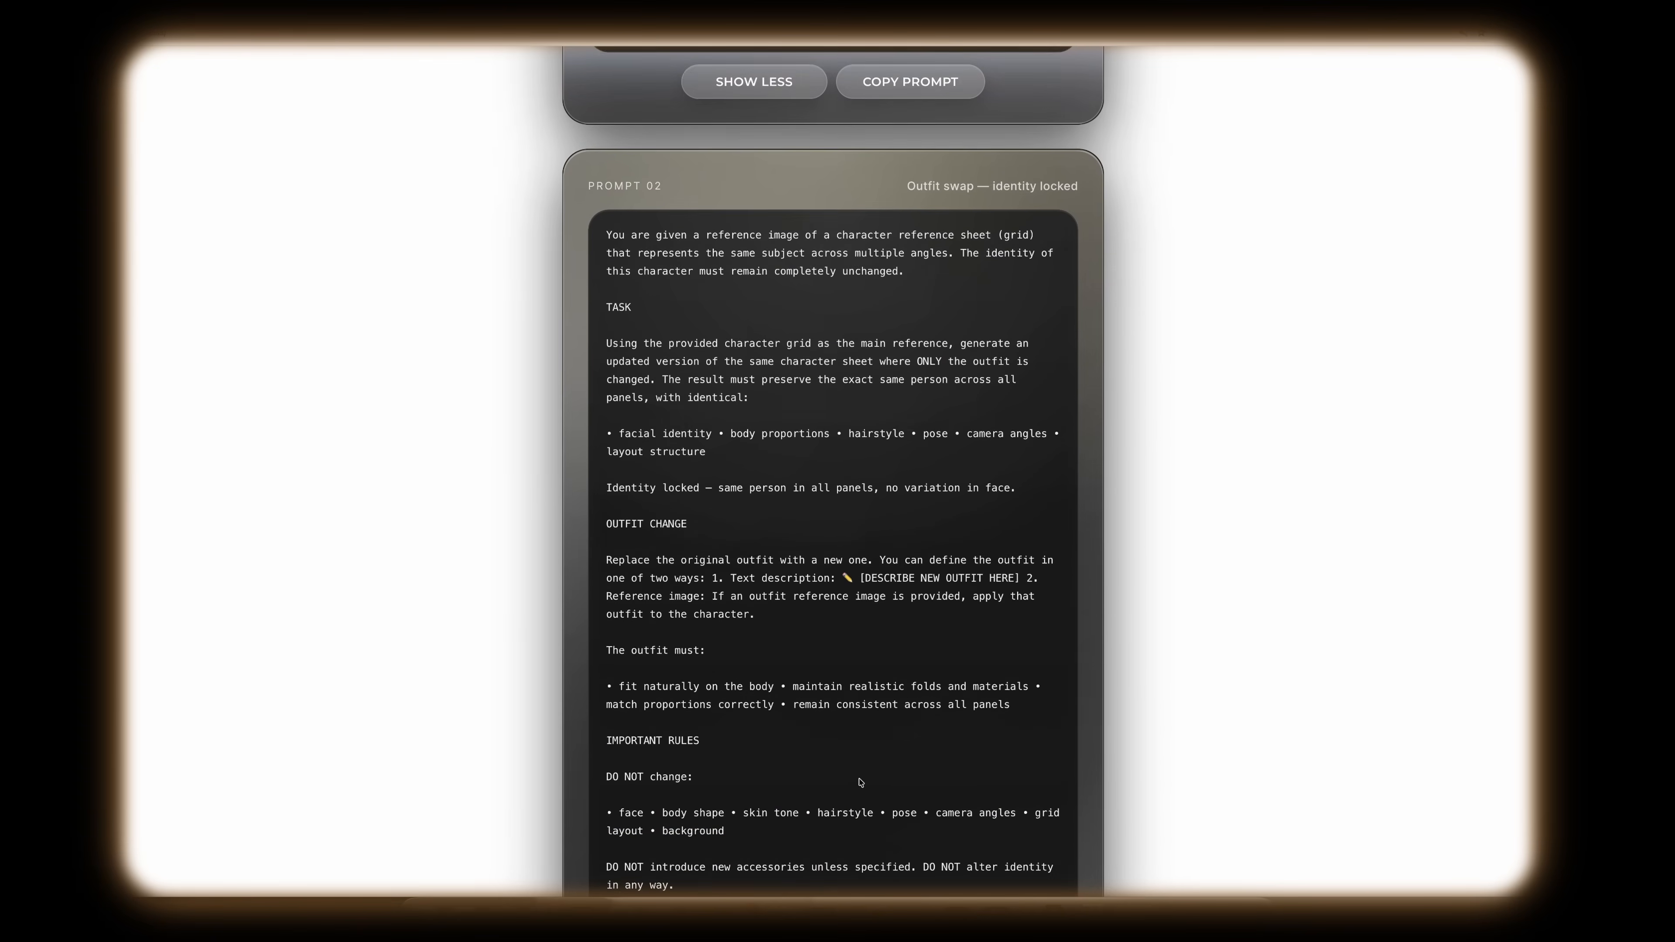
scroll(861, 783, "down", 1)
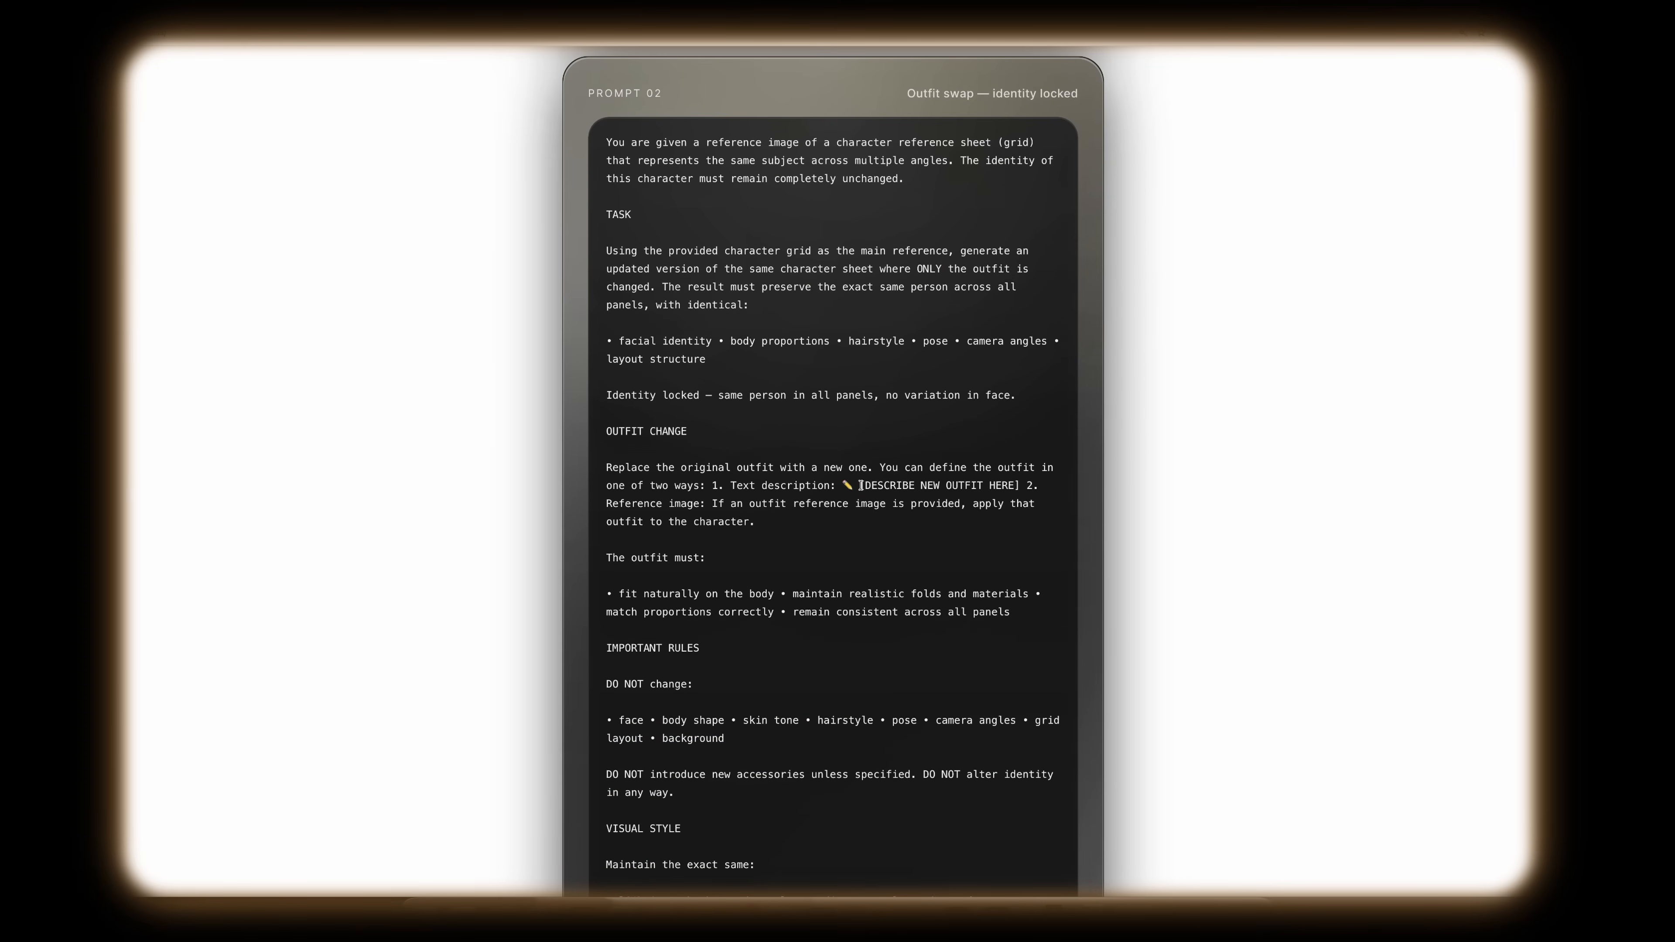
left_click_drag(861, 485, 1023, 485)
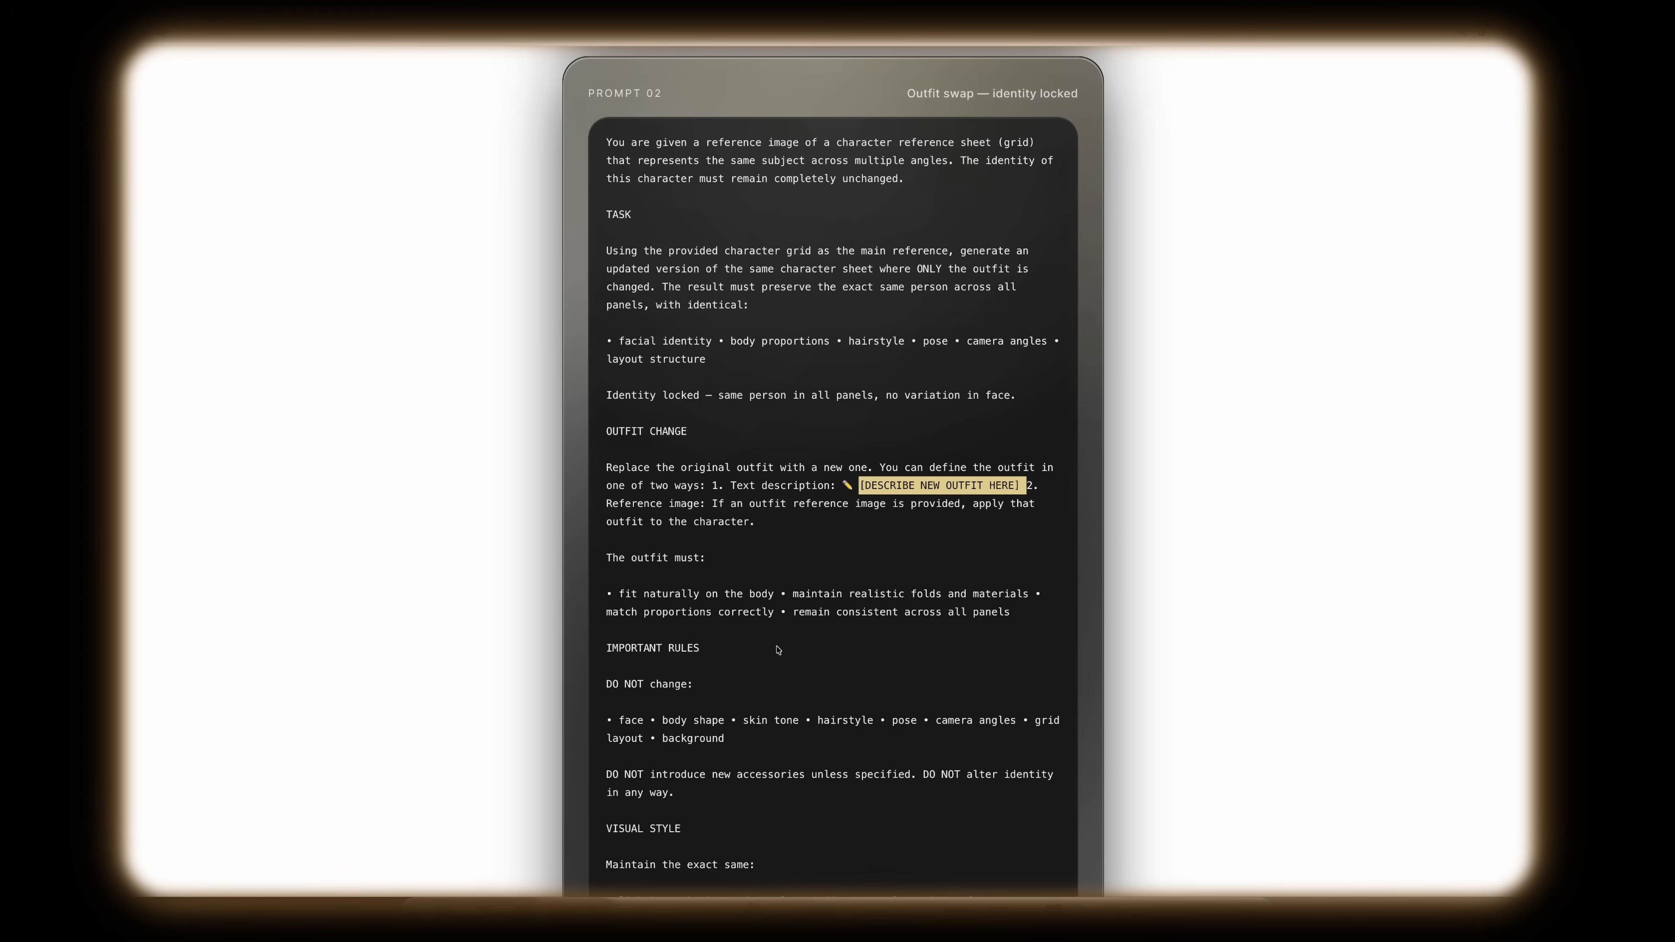
left_click(925, 503)
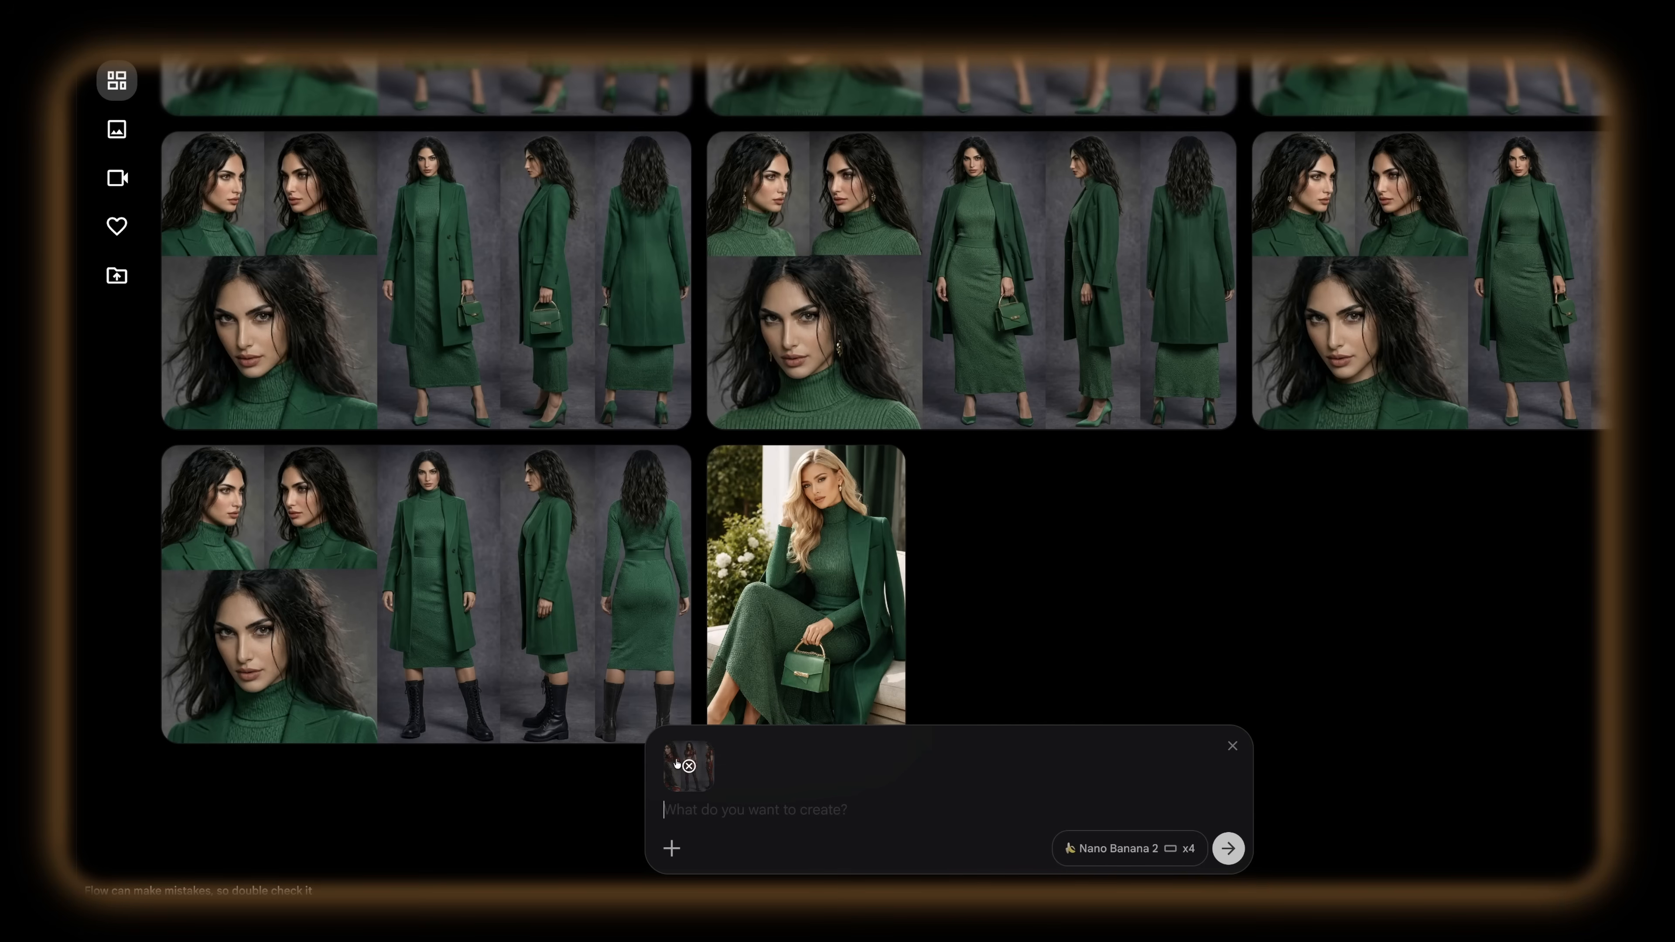
Step: Add the green outfit photo as a reference beside the character sheet, then copy Prompt 02 and paste it as the prompt
mouse_move(676, 763)
left_click_drag(804, 659, 781, 818)
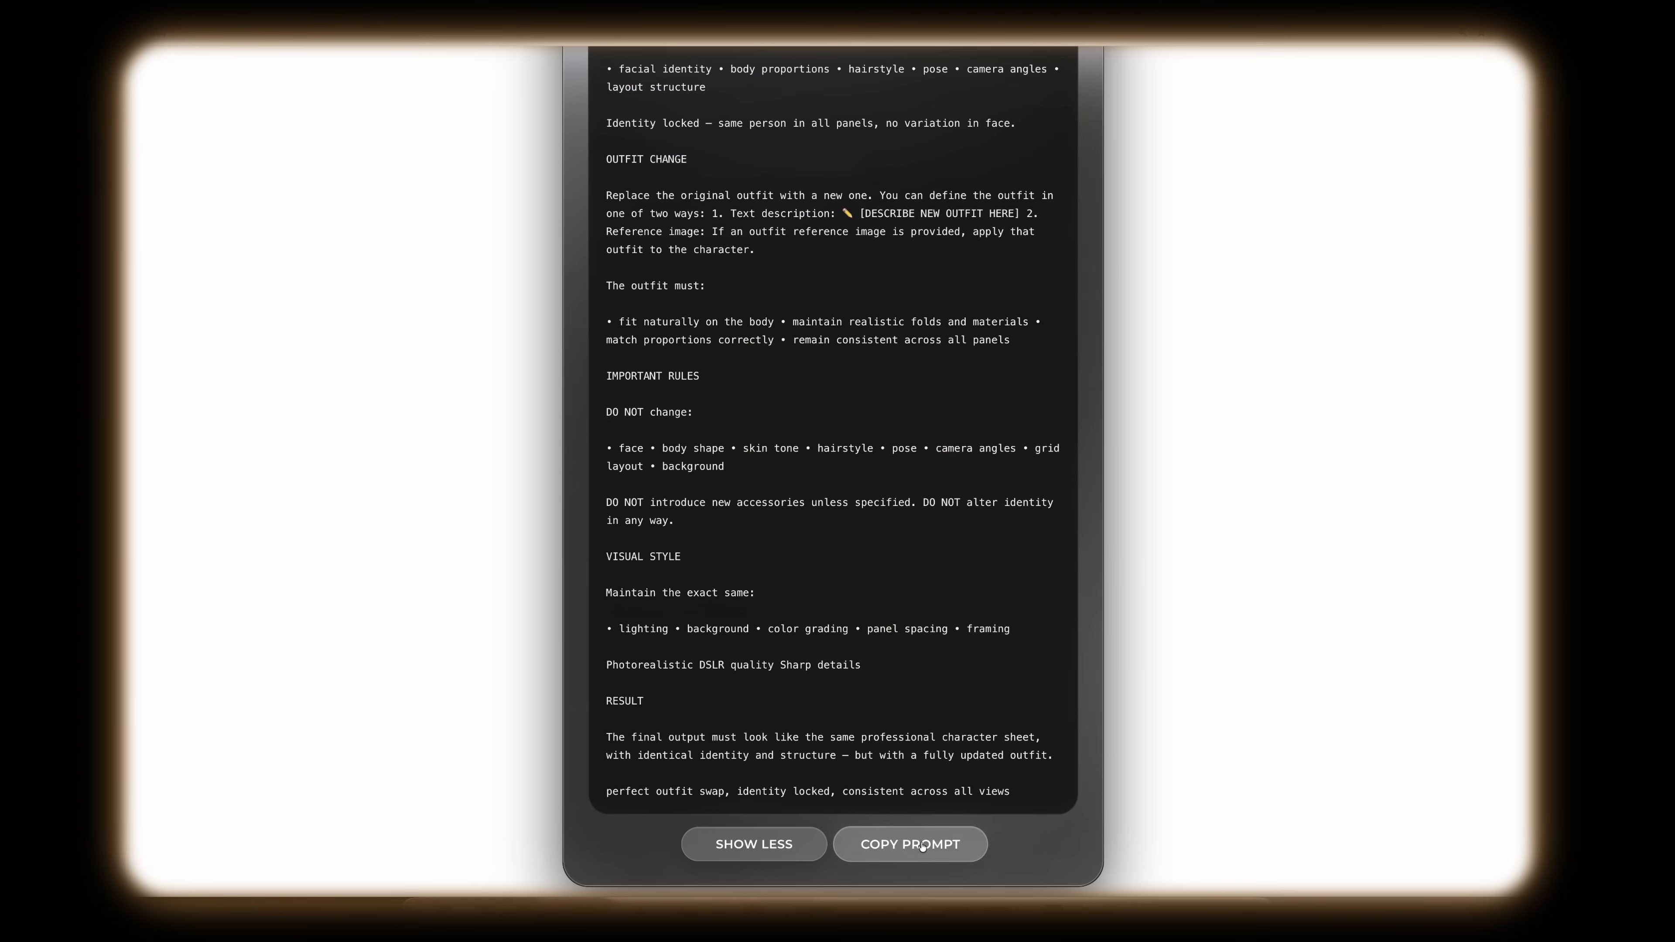
left_click(922, 847)
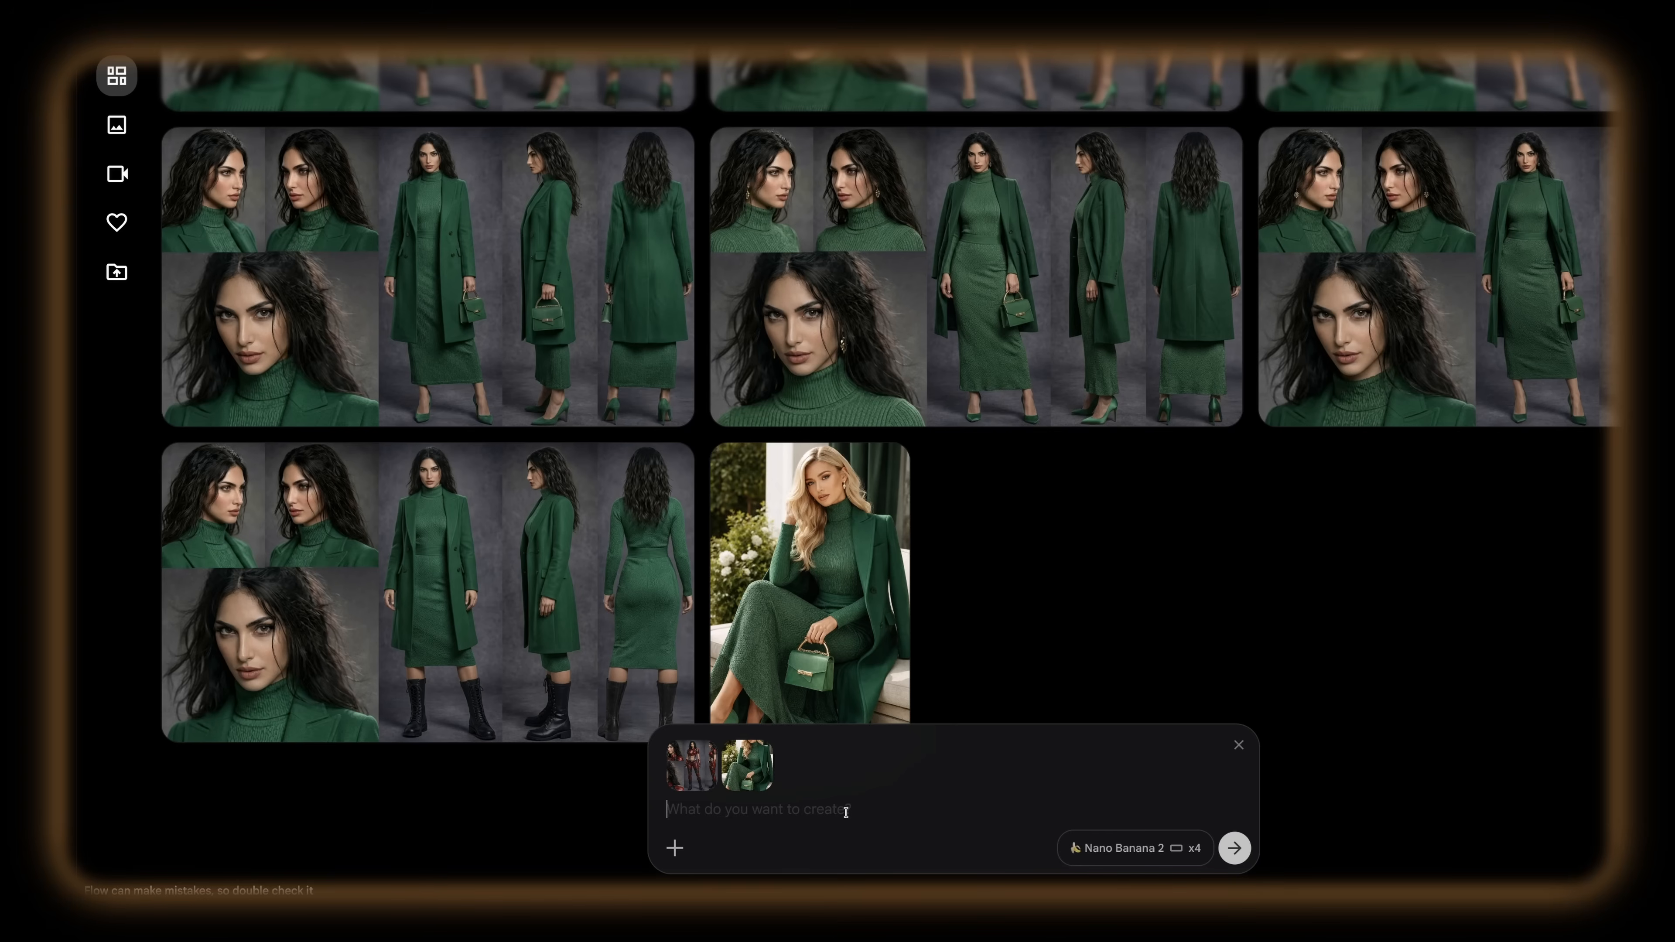
key("ctrl+v")
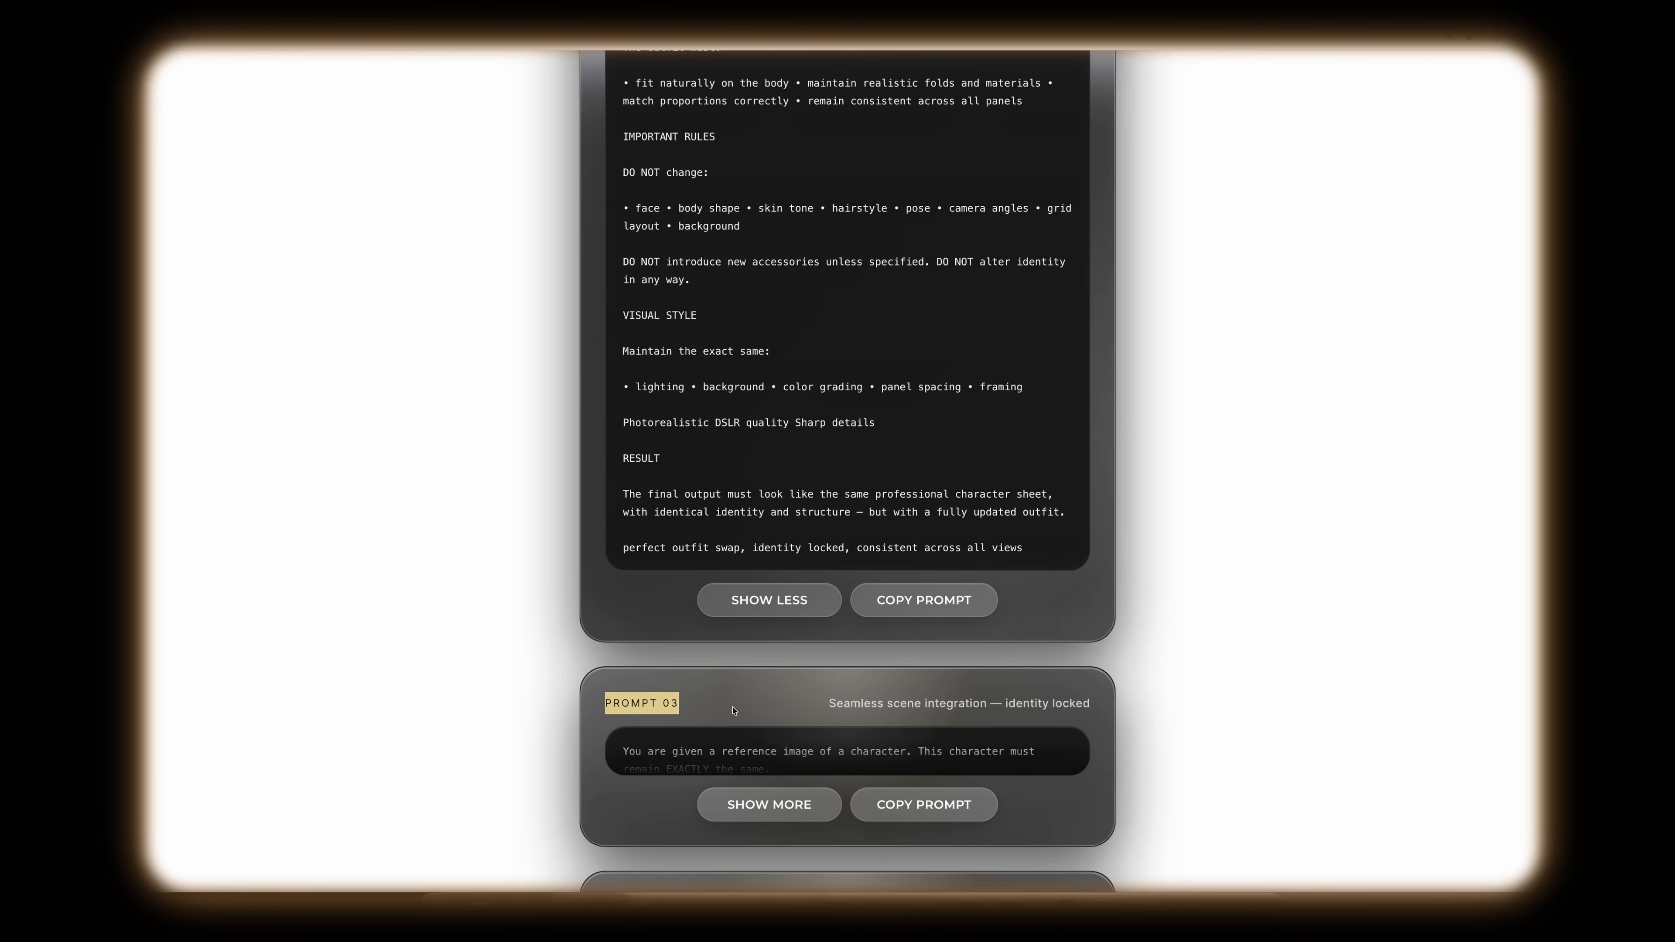
Step: Review Prompt 03 for scene integration, highlighting the option to use a reference image as the environment
scroll(801, 781, "down", 9)
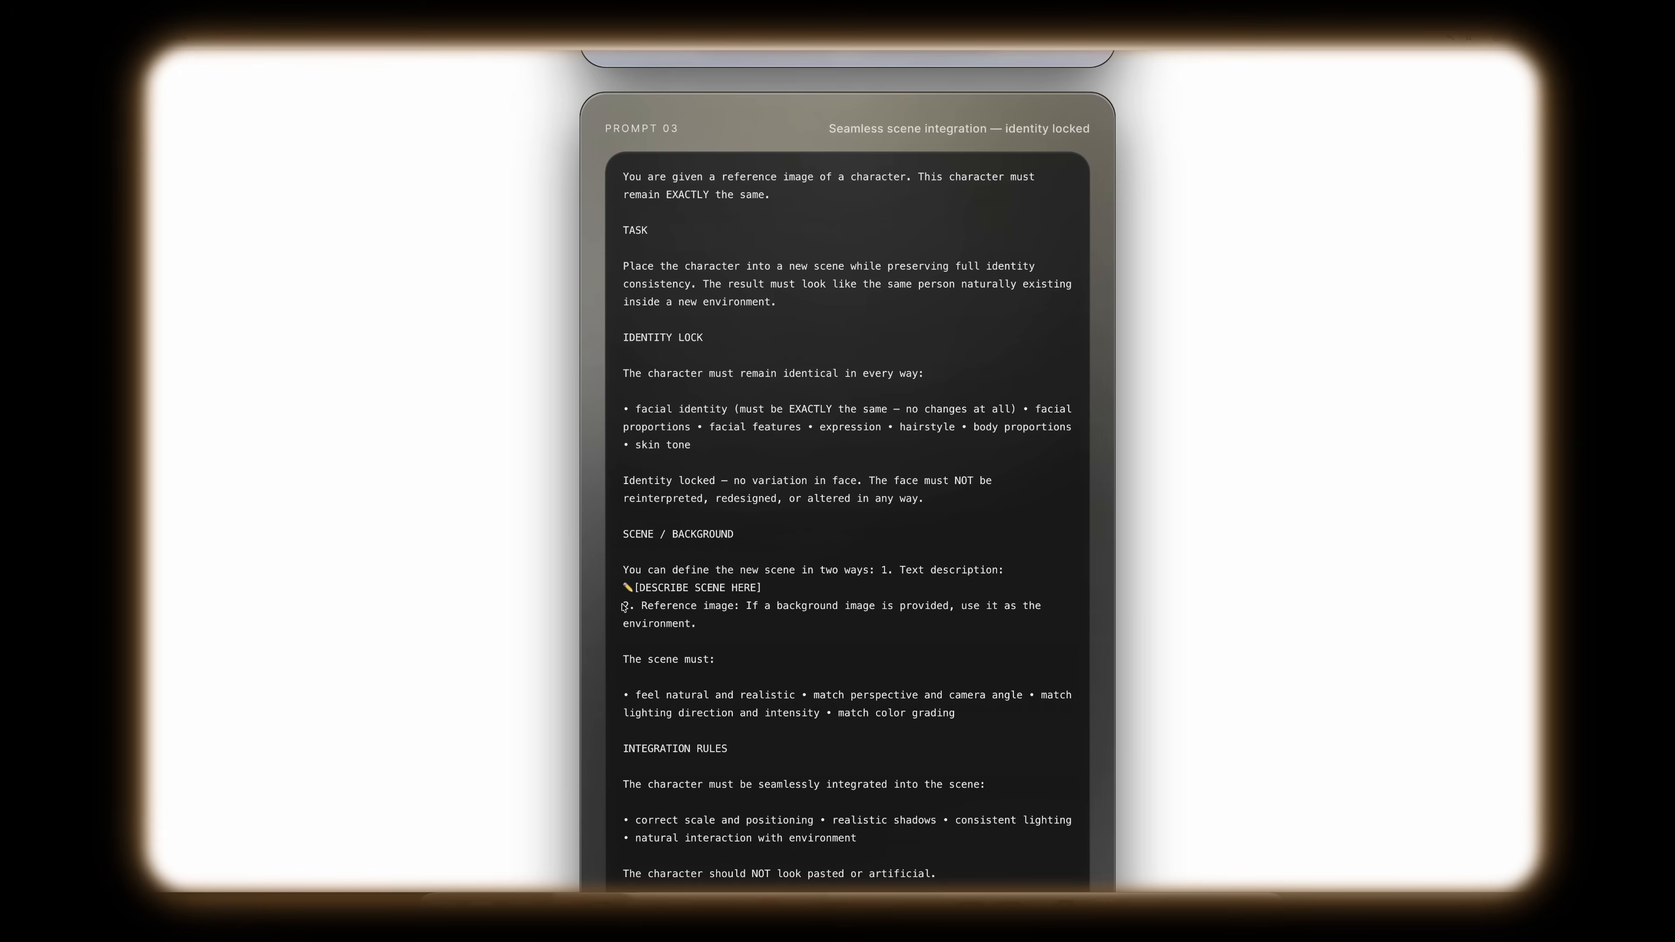
left_click_drag(686, 615, 767, 636)
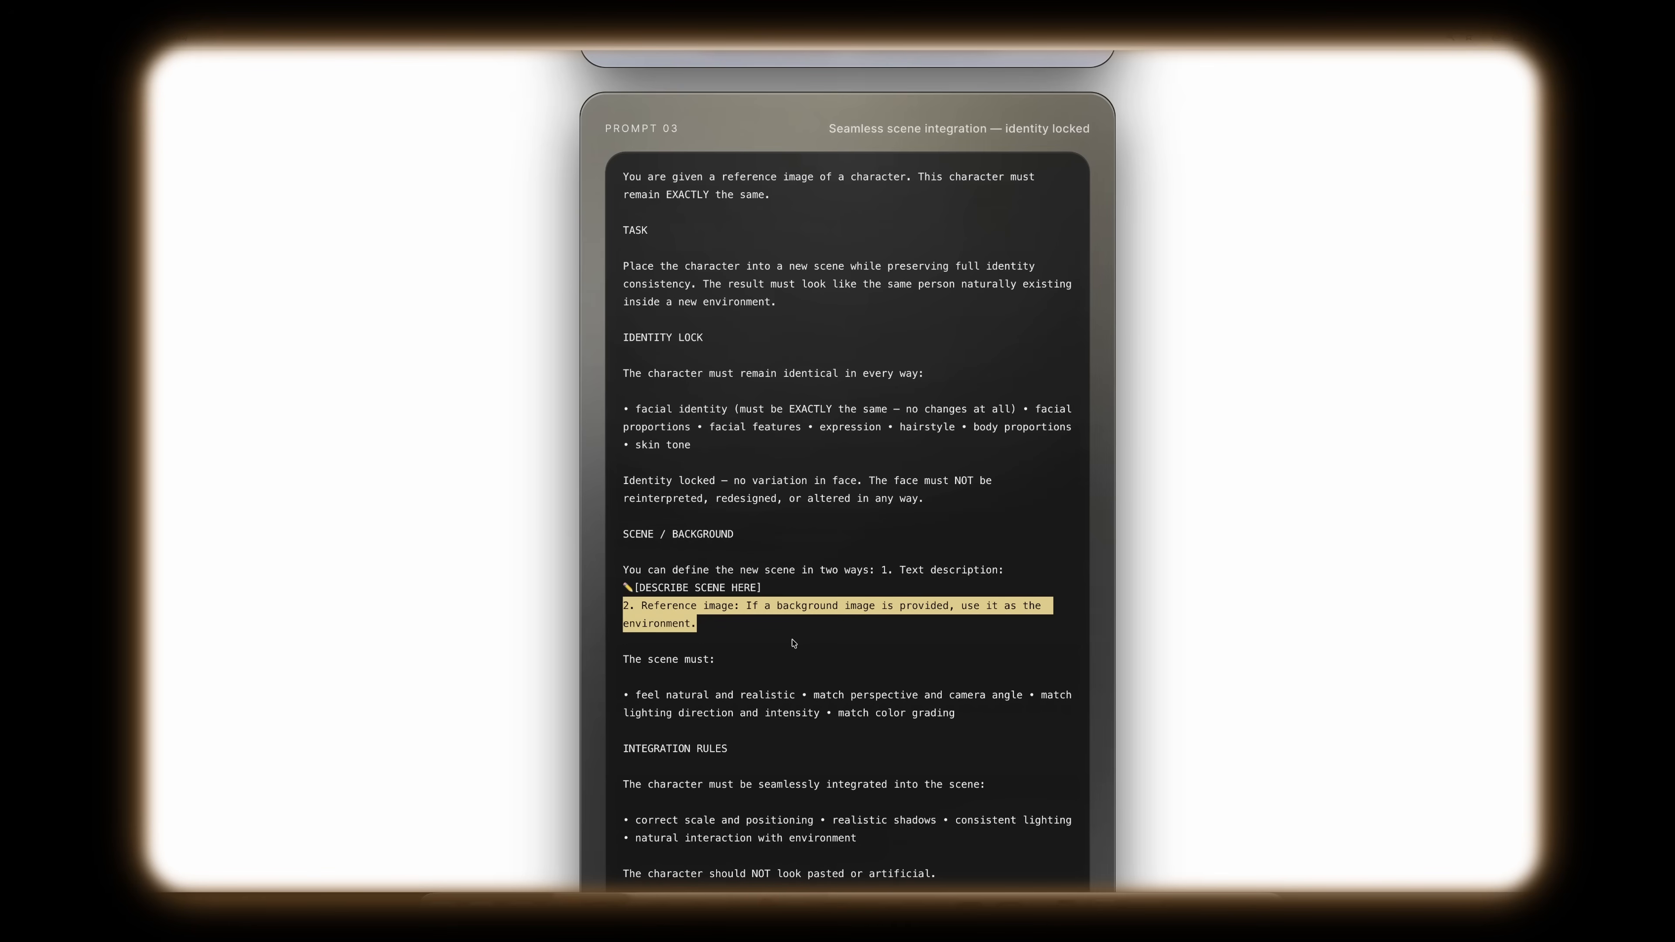
left_click(798, 641)
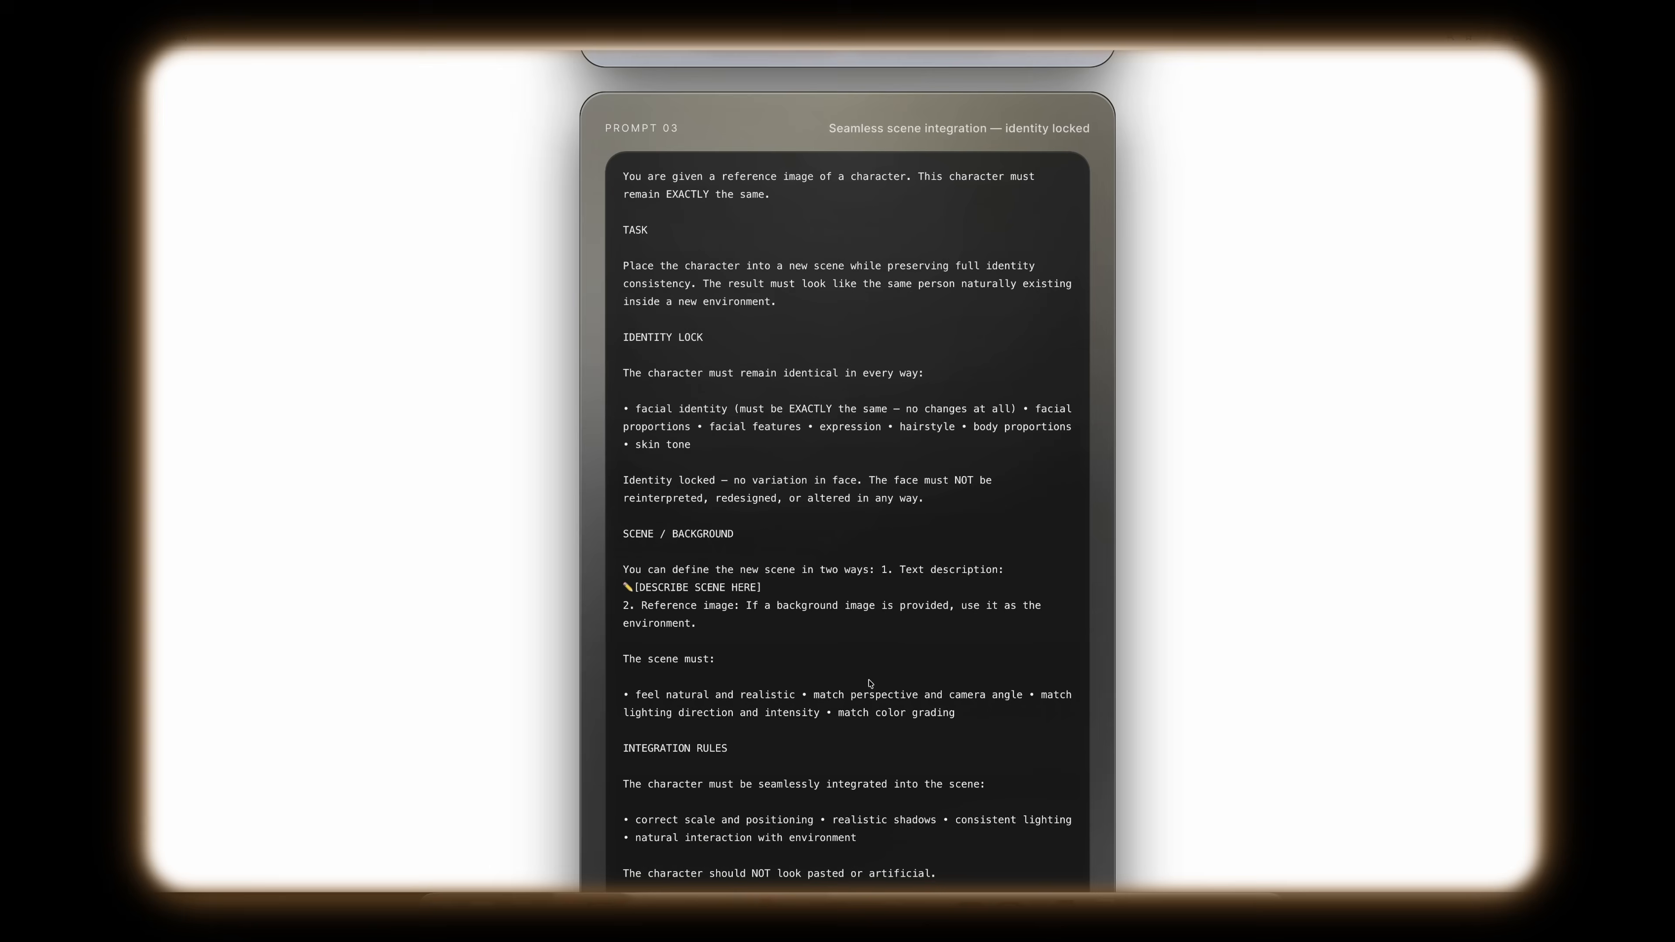
scroll(869, 683, "down", 1)
scroll(870, 683, "down", 1)
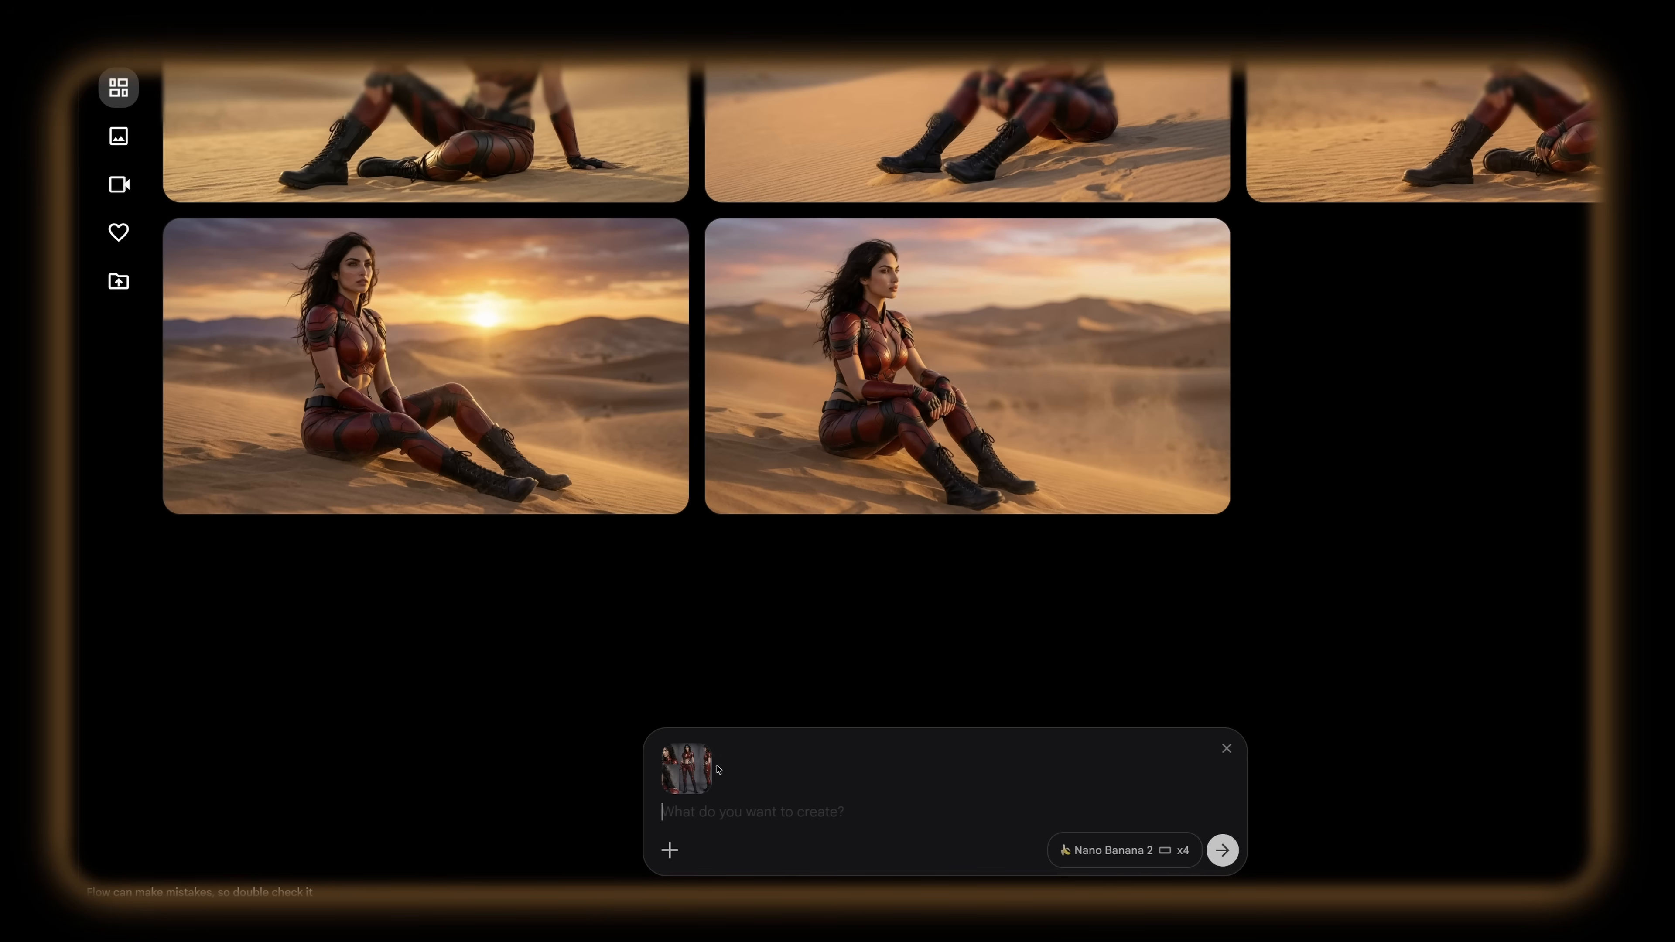
Step: Paste Prompt 03 with the character sheet attached and replace the [DESCRIBE SCENE HERE] placeholder with the copied scene description
mouse_move(689, 768)
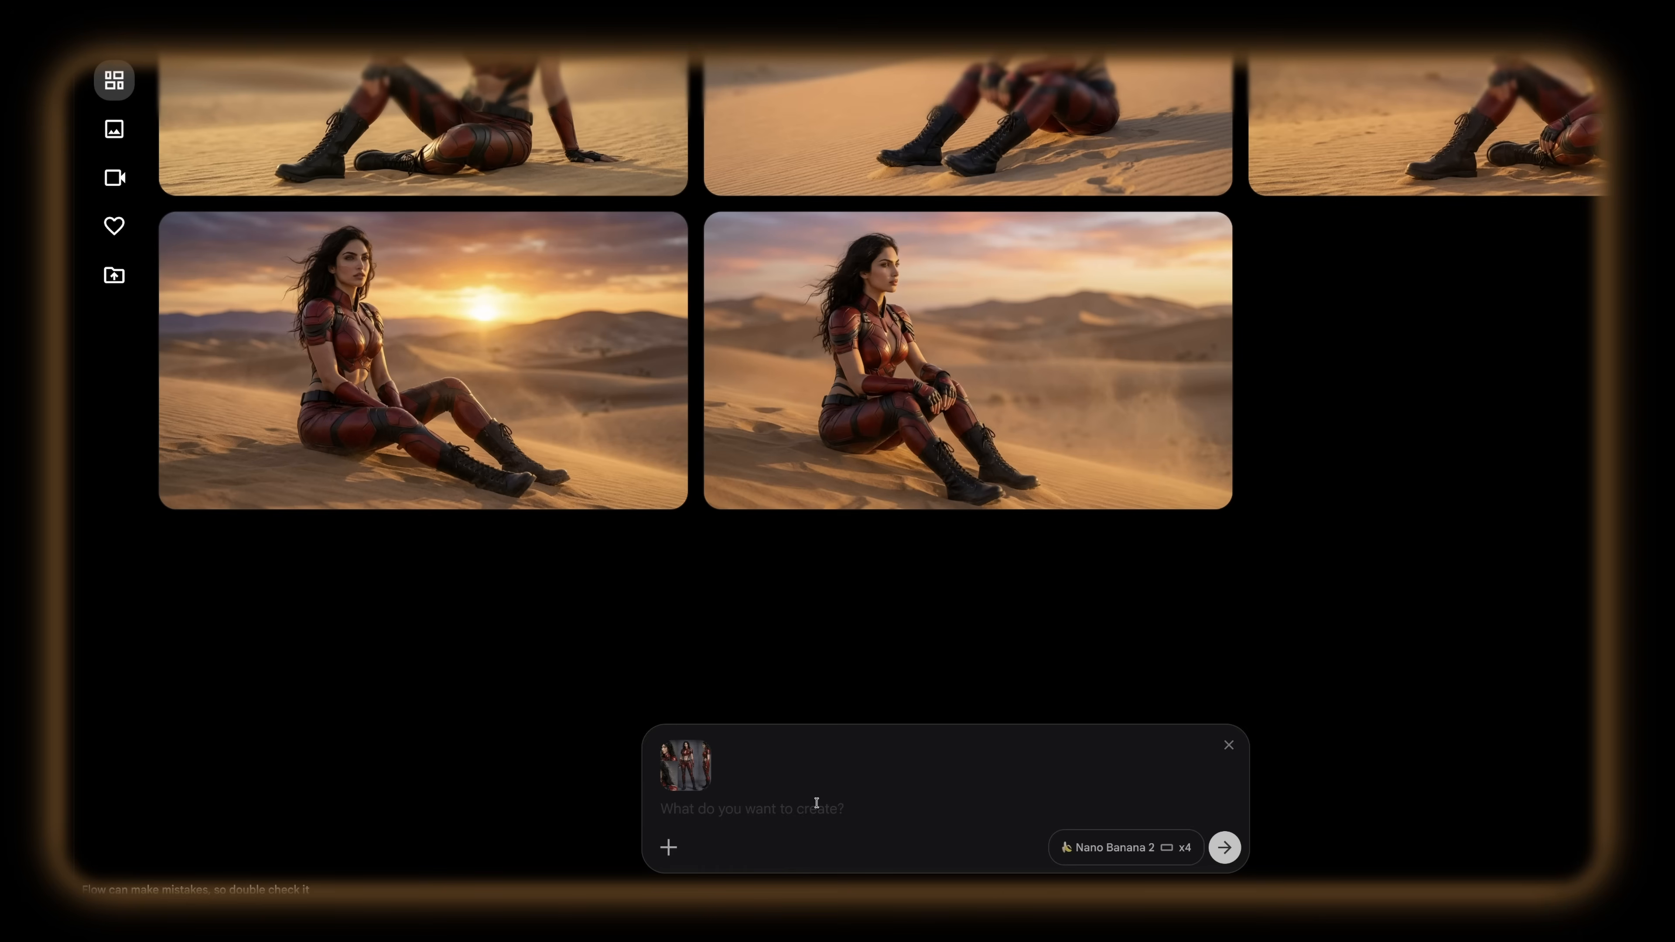
key("ctrl+v")
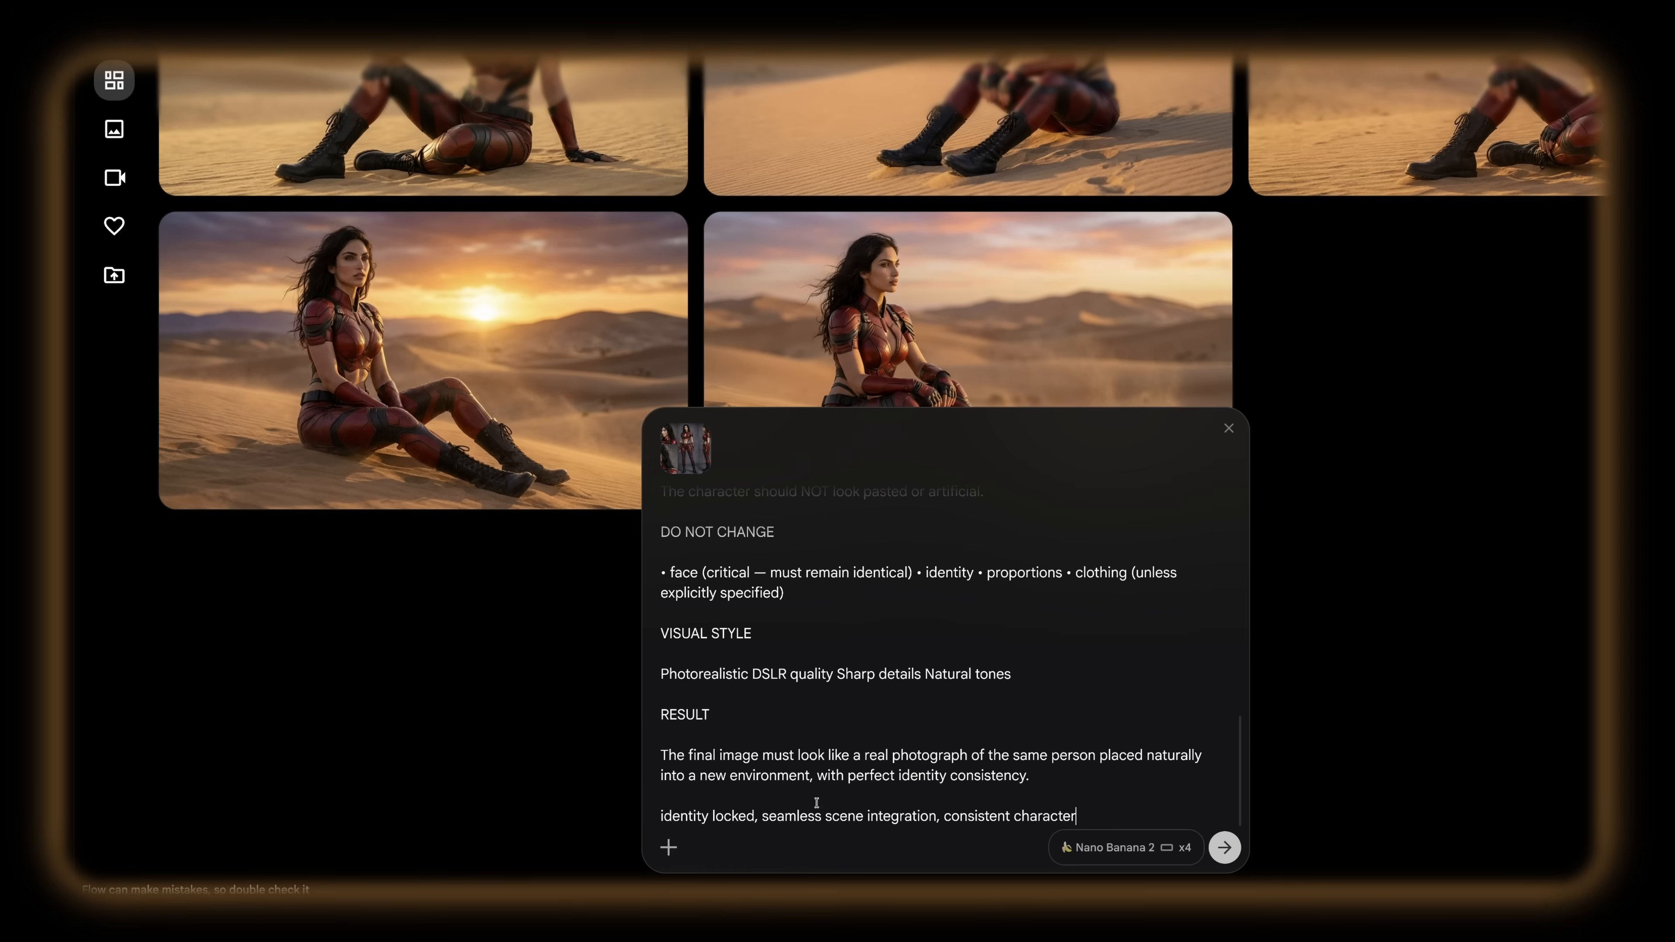
scroll(923, 704, "up", 4)
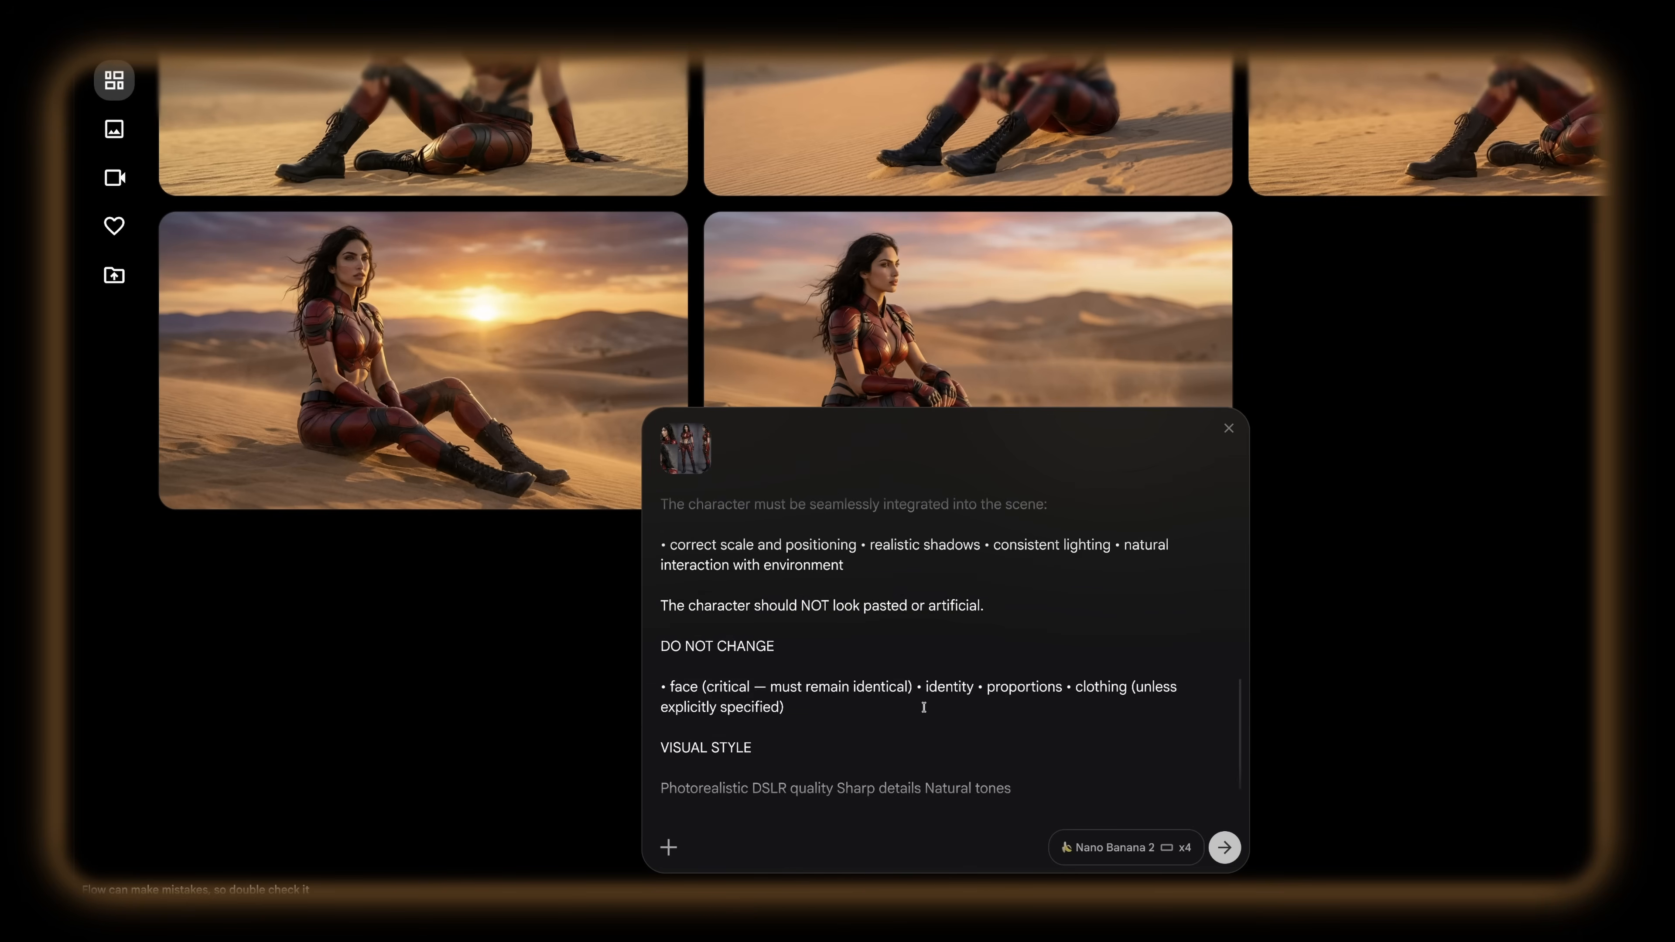
scroll(924, 706, "up", 3)
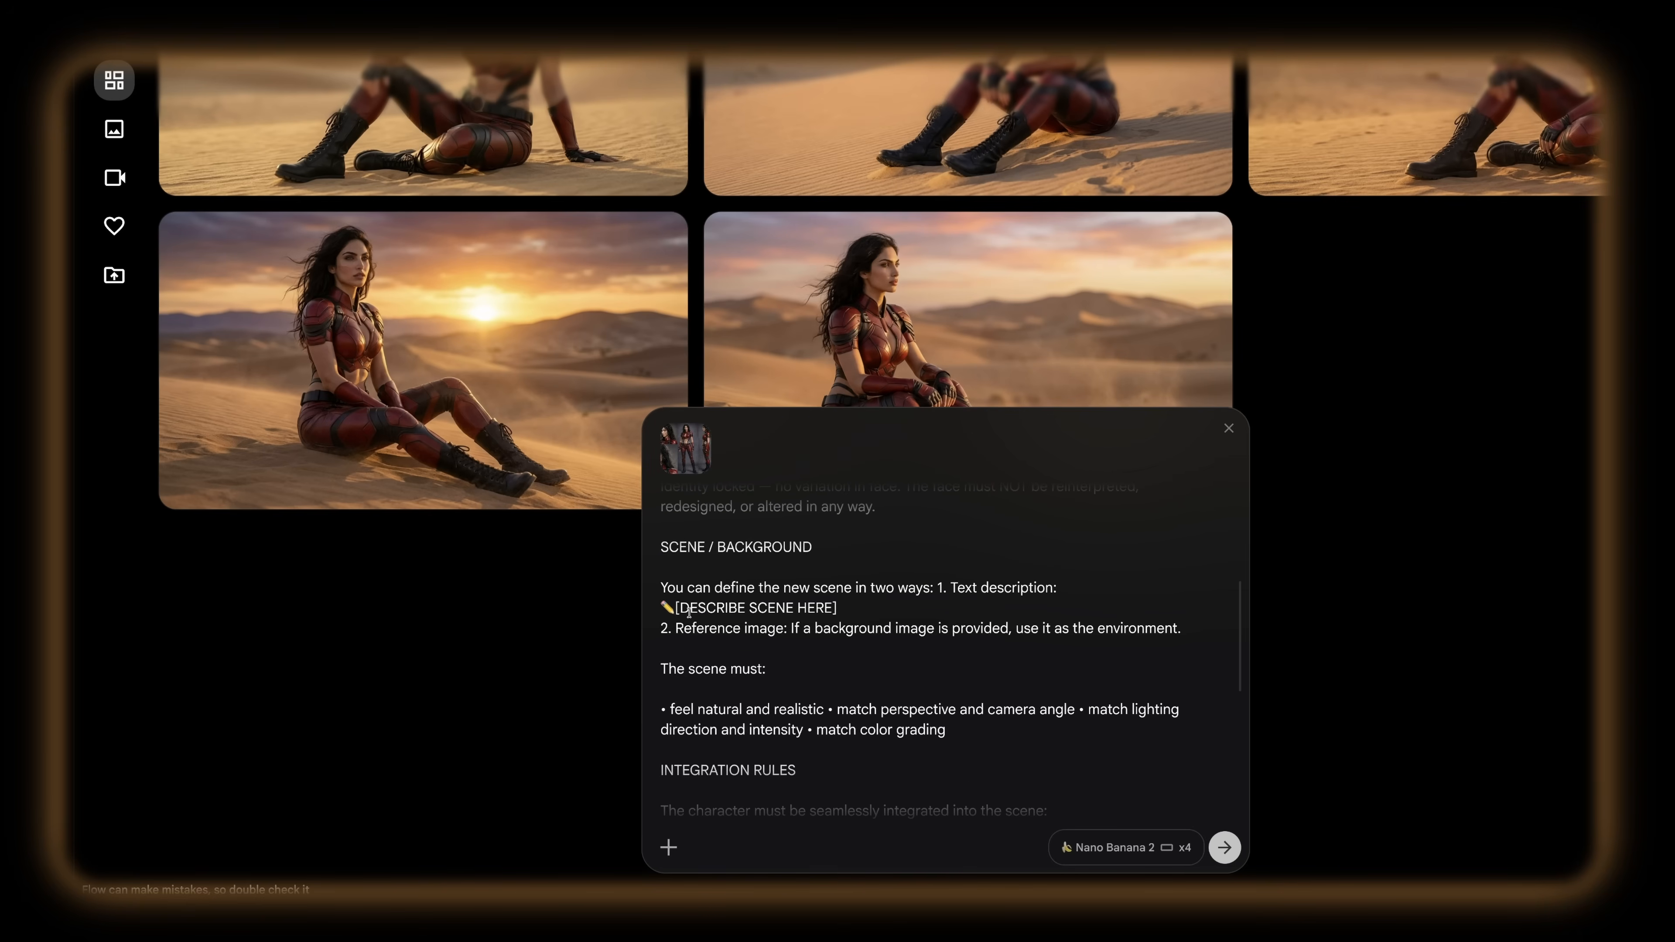
left_click_drag(675, 608, 860, 609)
key("ctrl+v")
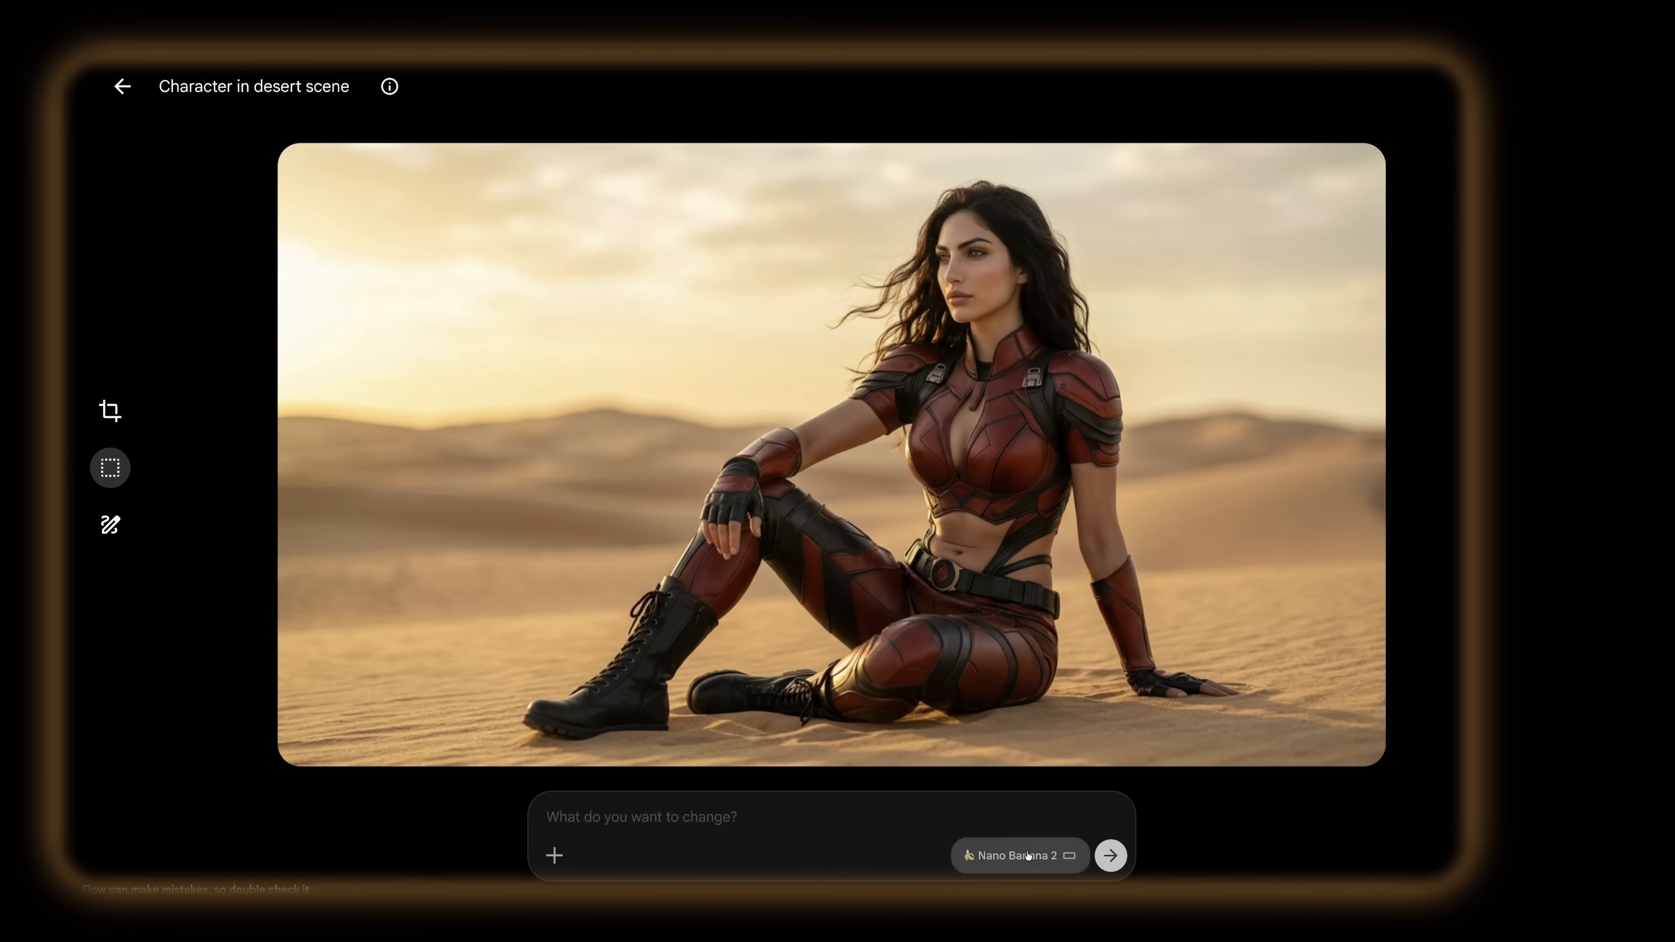
Step: Examine the generated desert scene variations, viewing several of them at full size and comparing the rest in the collection
left_click(125, 87)
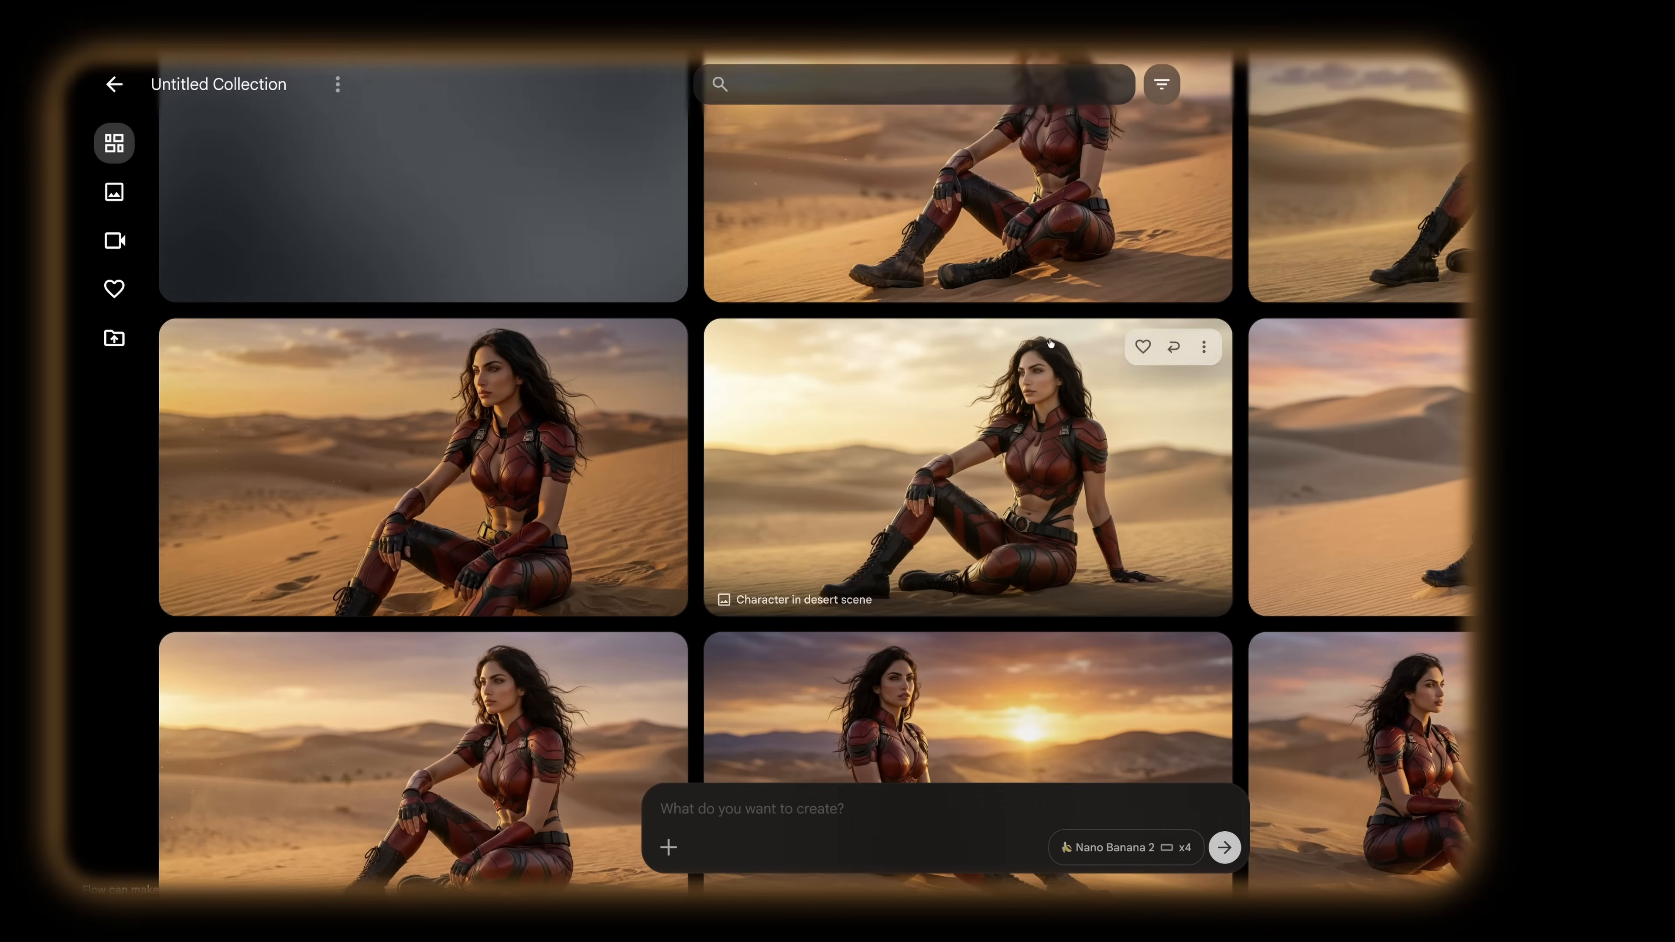
scroll(503, 717, "down", 1)
left_click(503, 717)
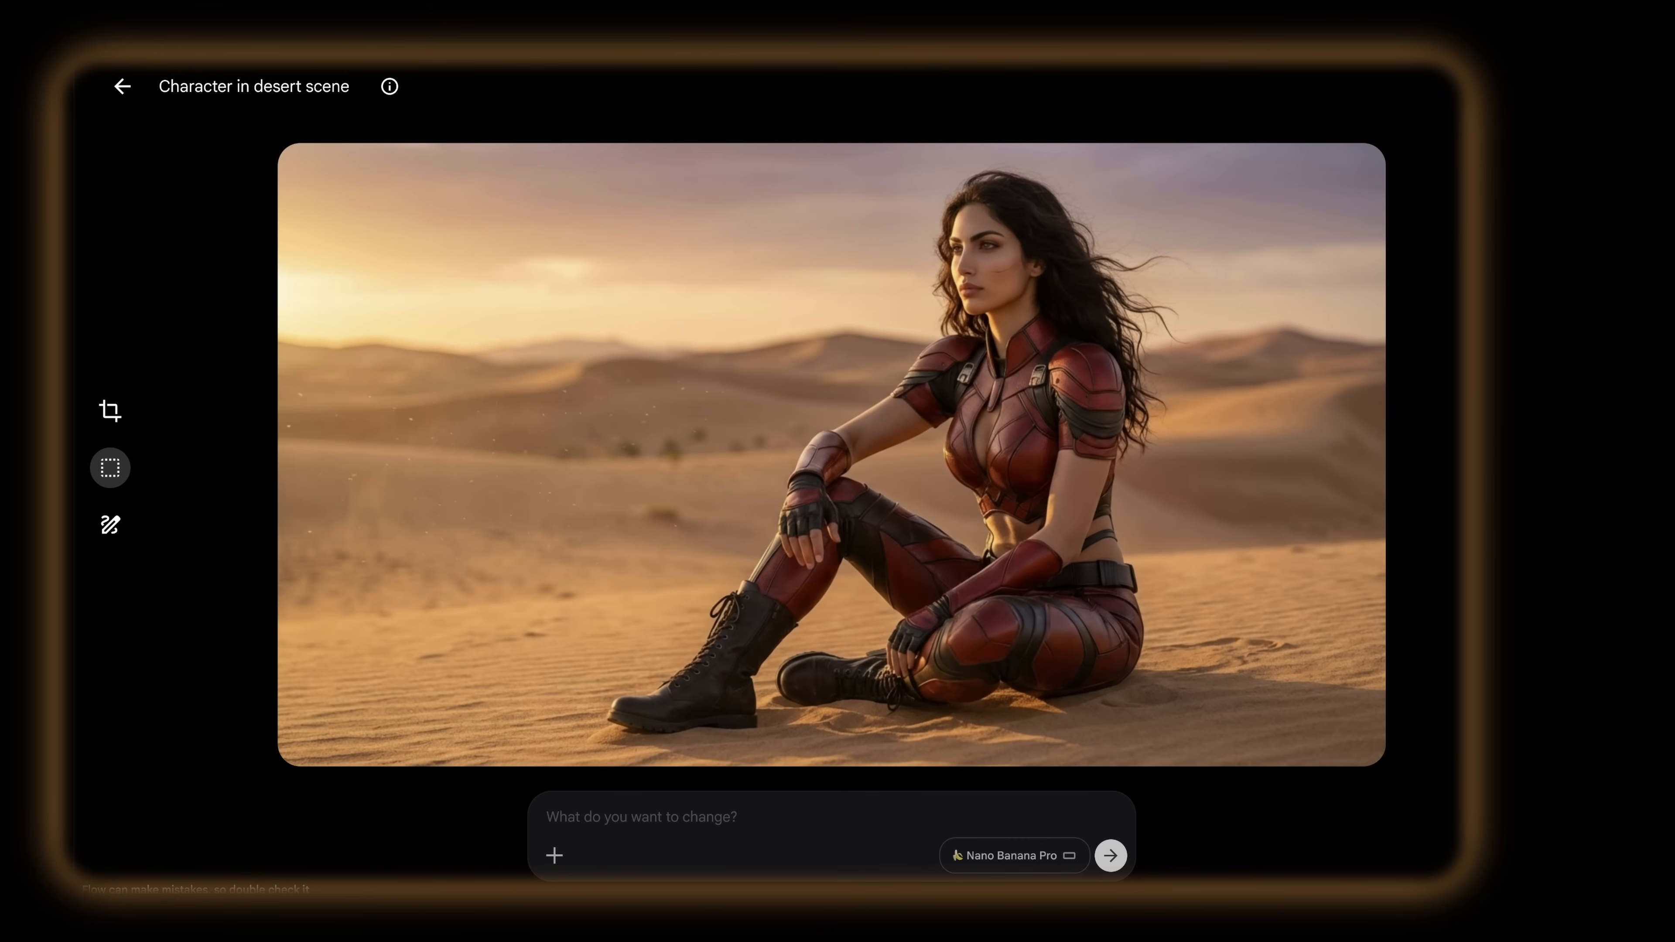
left_click(119, 89)
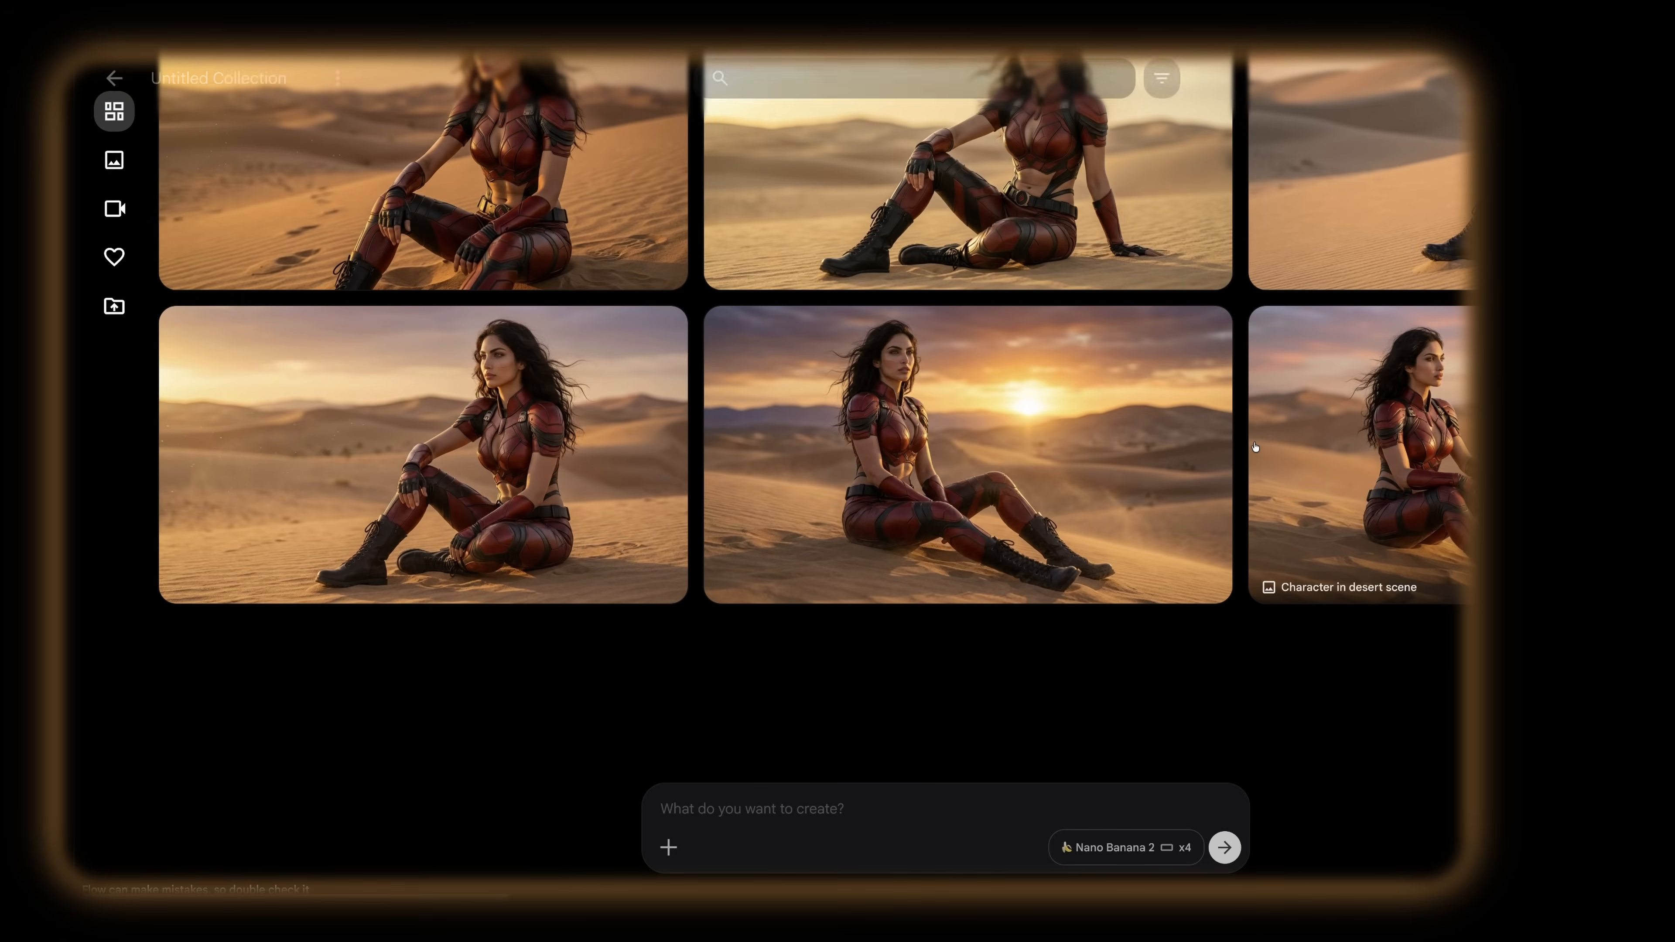
scroll(1255, 448, "up", 2)
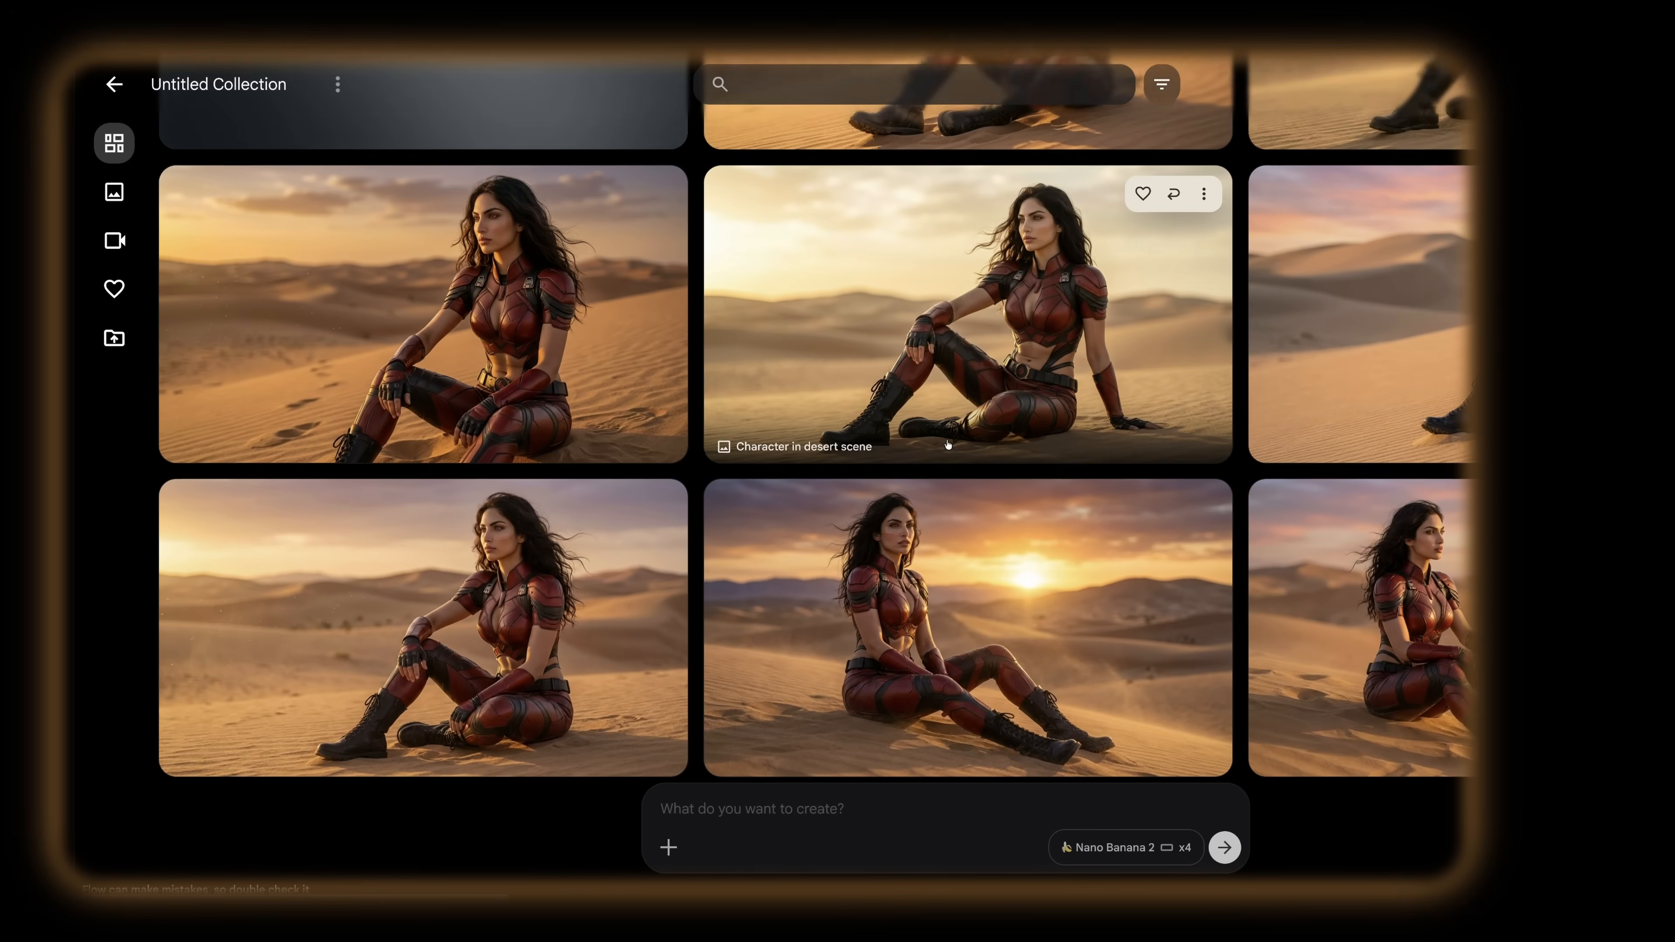
scroll(948, 445, "up", 2)
left_click(1014, 208)
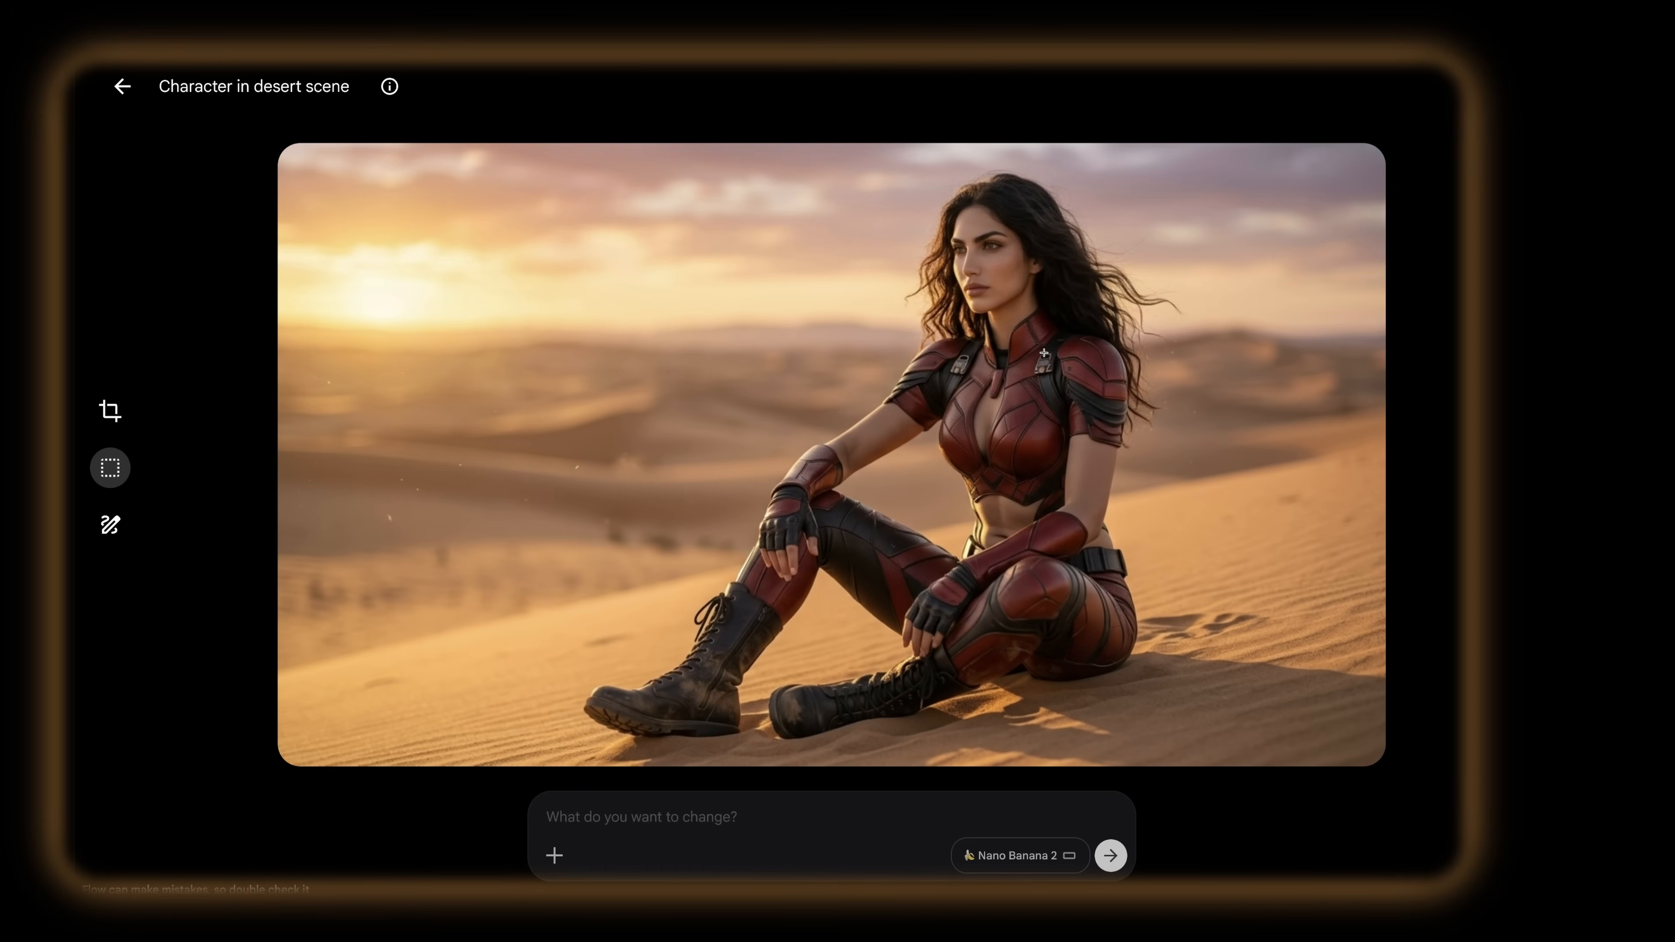
left_click(122, 88)
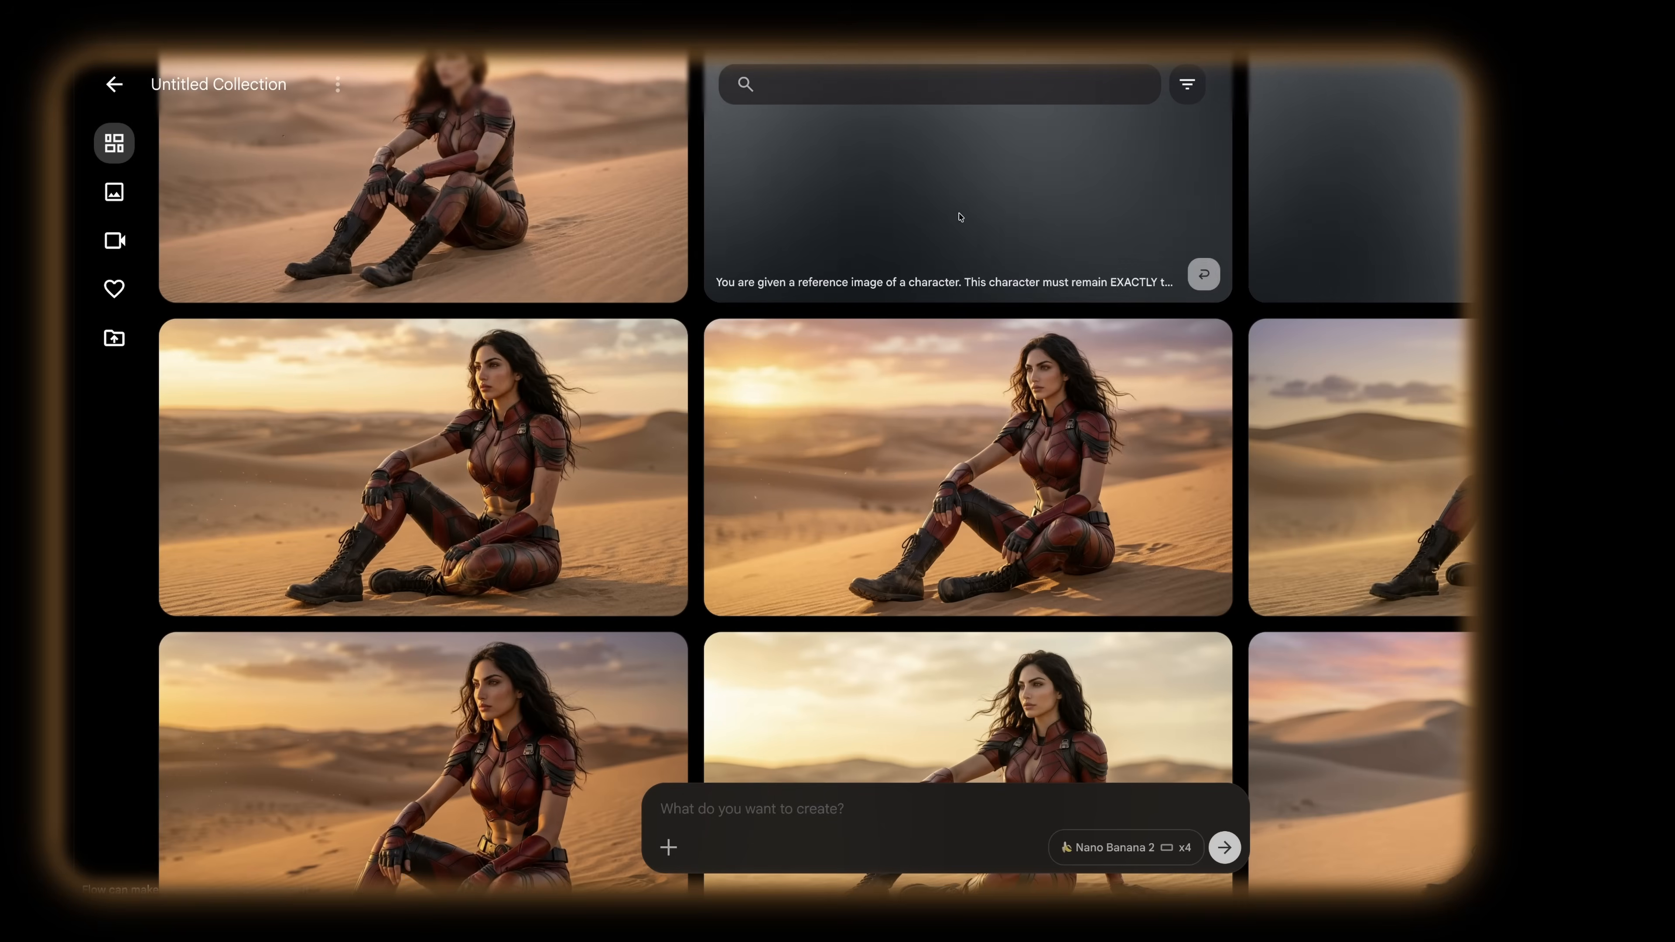
scroll(1103, 493, "down", 5)
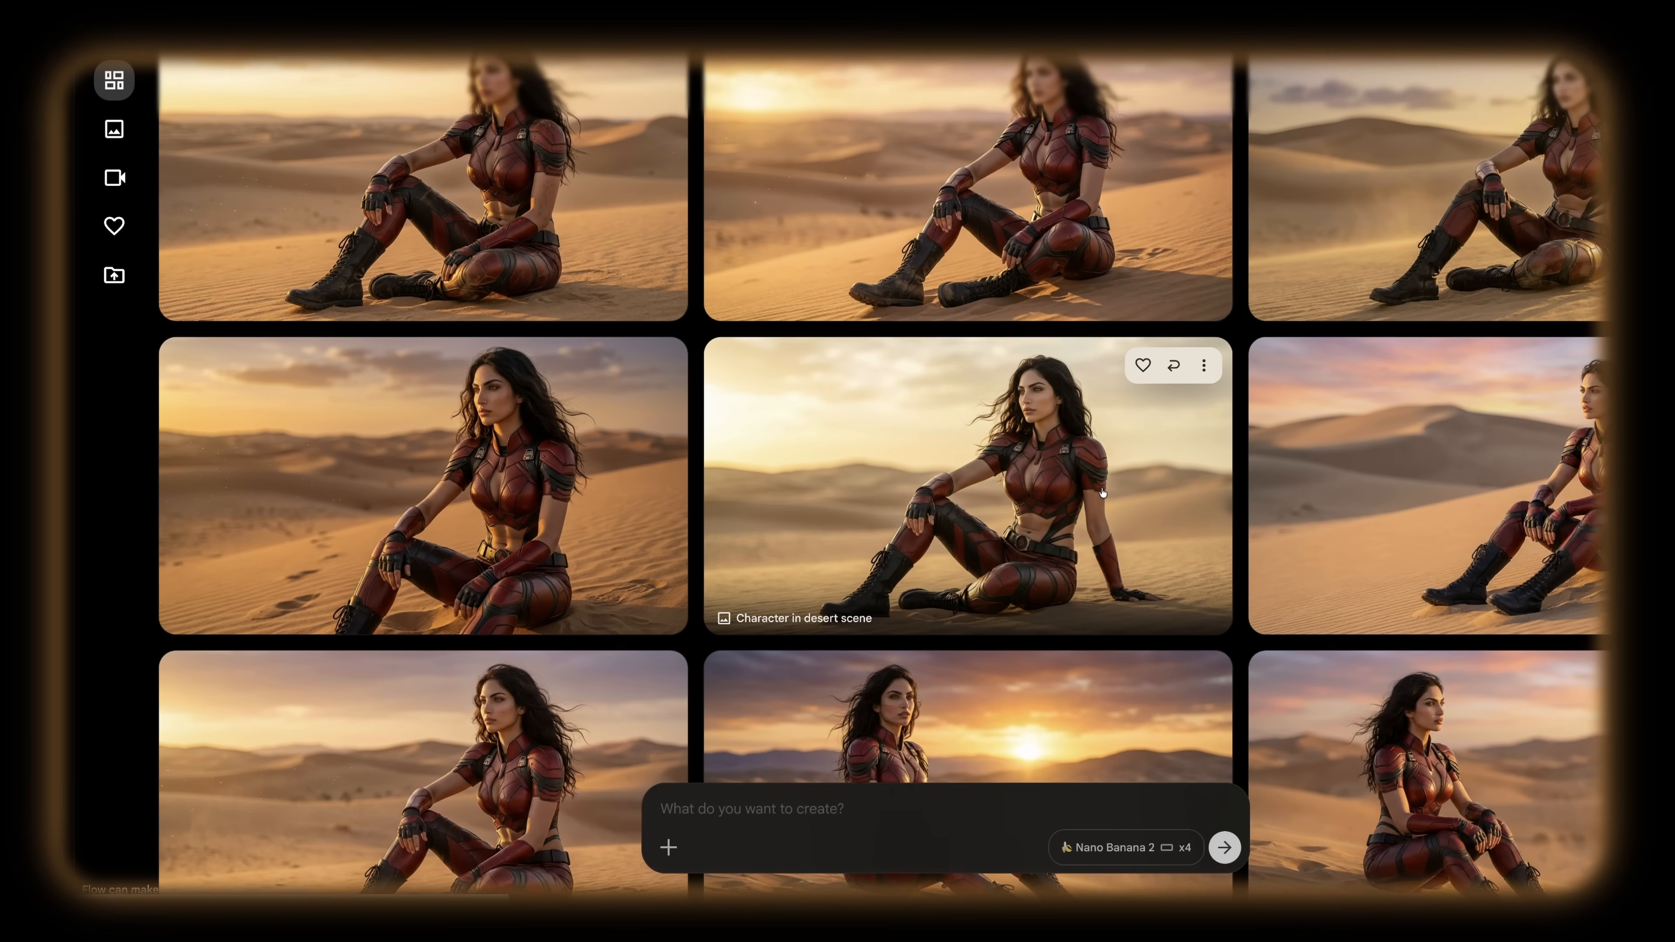
scroll(1102, 493, "up", 5)
scroll(1102, 491, "up", 2)
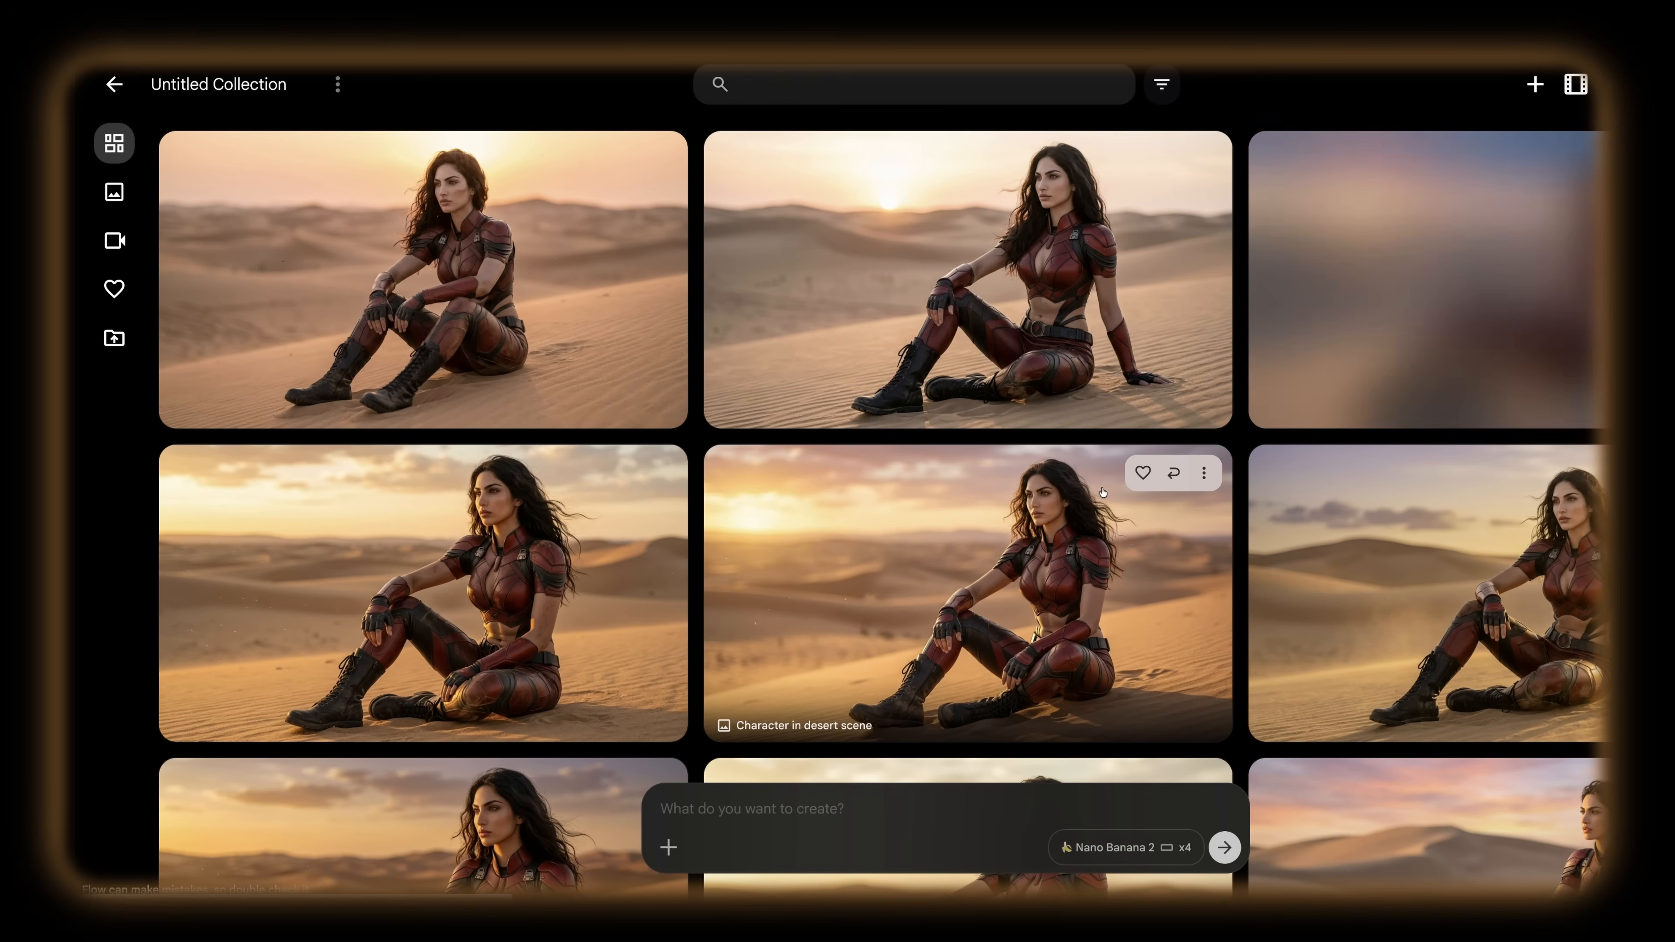
scroll(1405, 508, "down", 3)
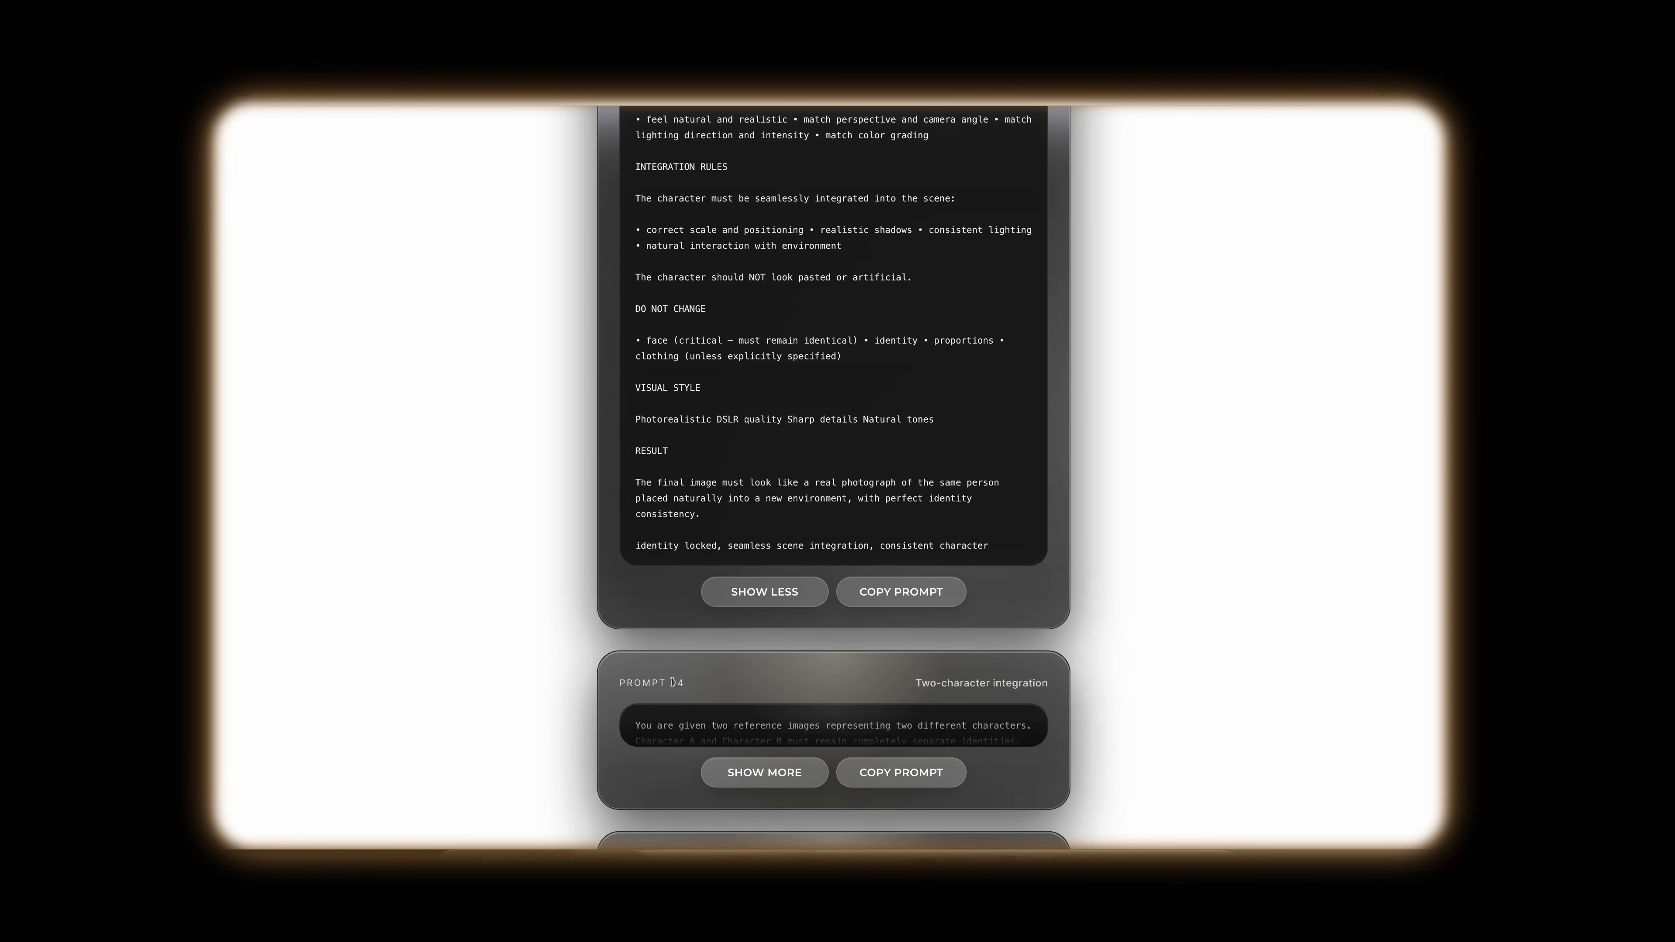
Step: Expand Prompt 04 for two-character integration and review it, highlighting the separate-identities rule, the scene options and the action placeholder
left_click(765, 772)
scroll(666, 647, "down", 2)
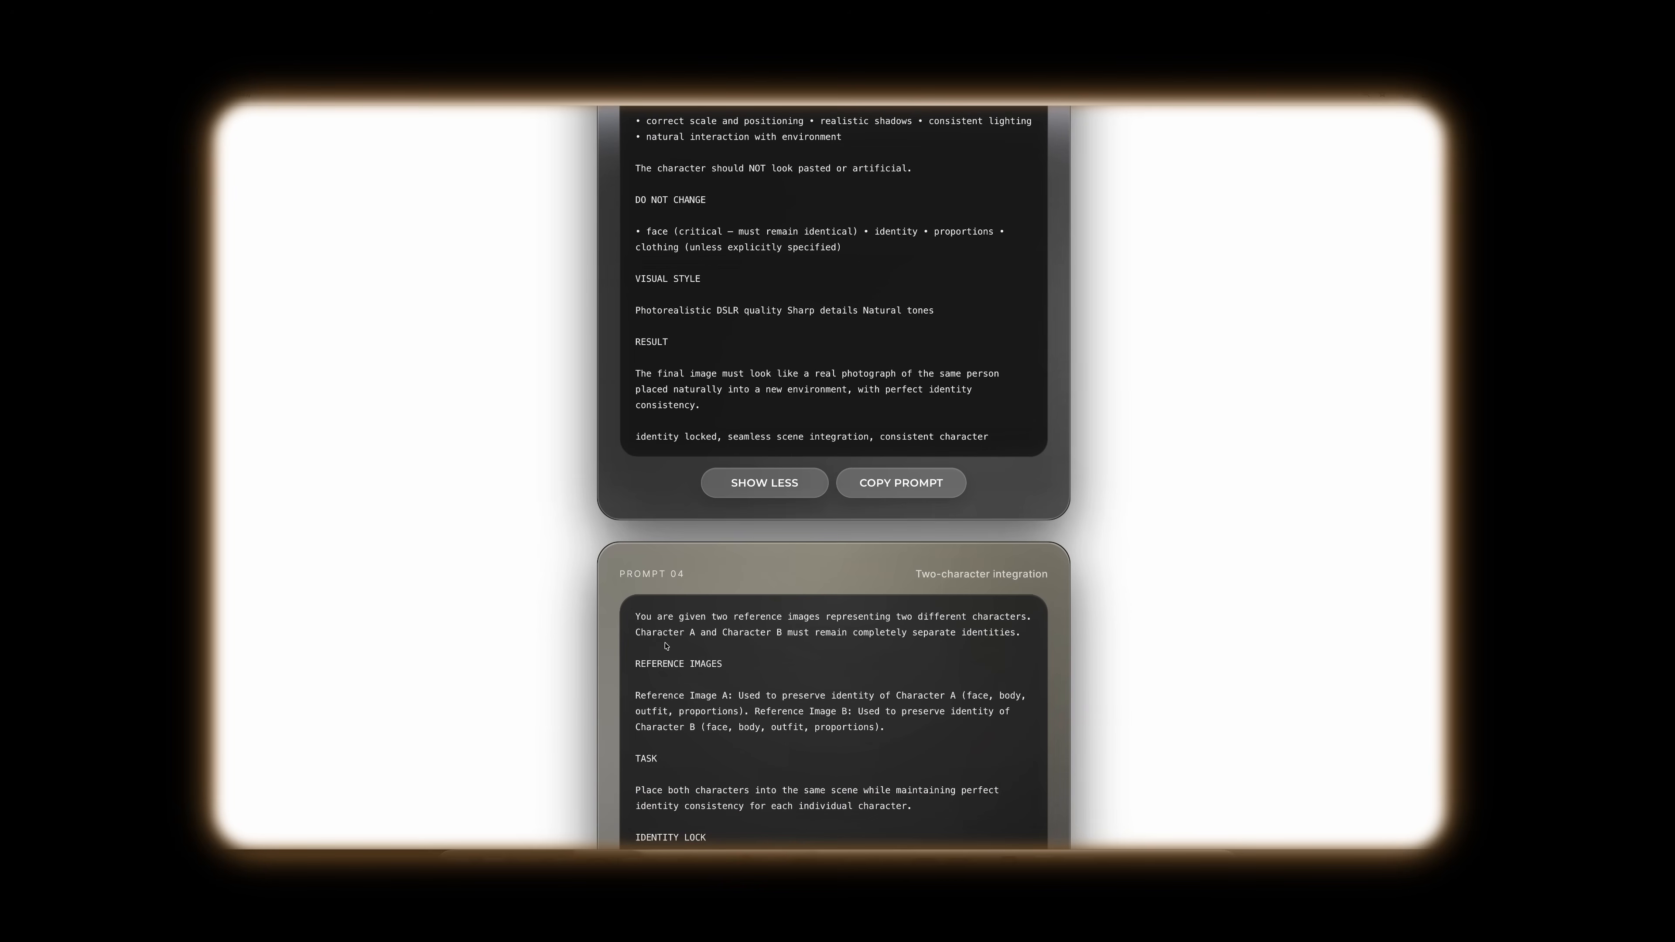
left_click_drag(653, 617, 1025, 641)
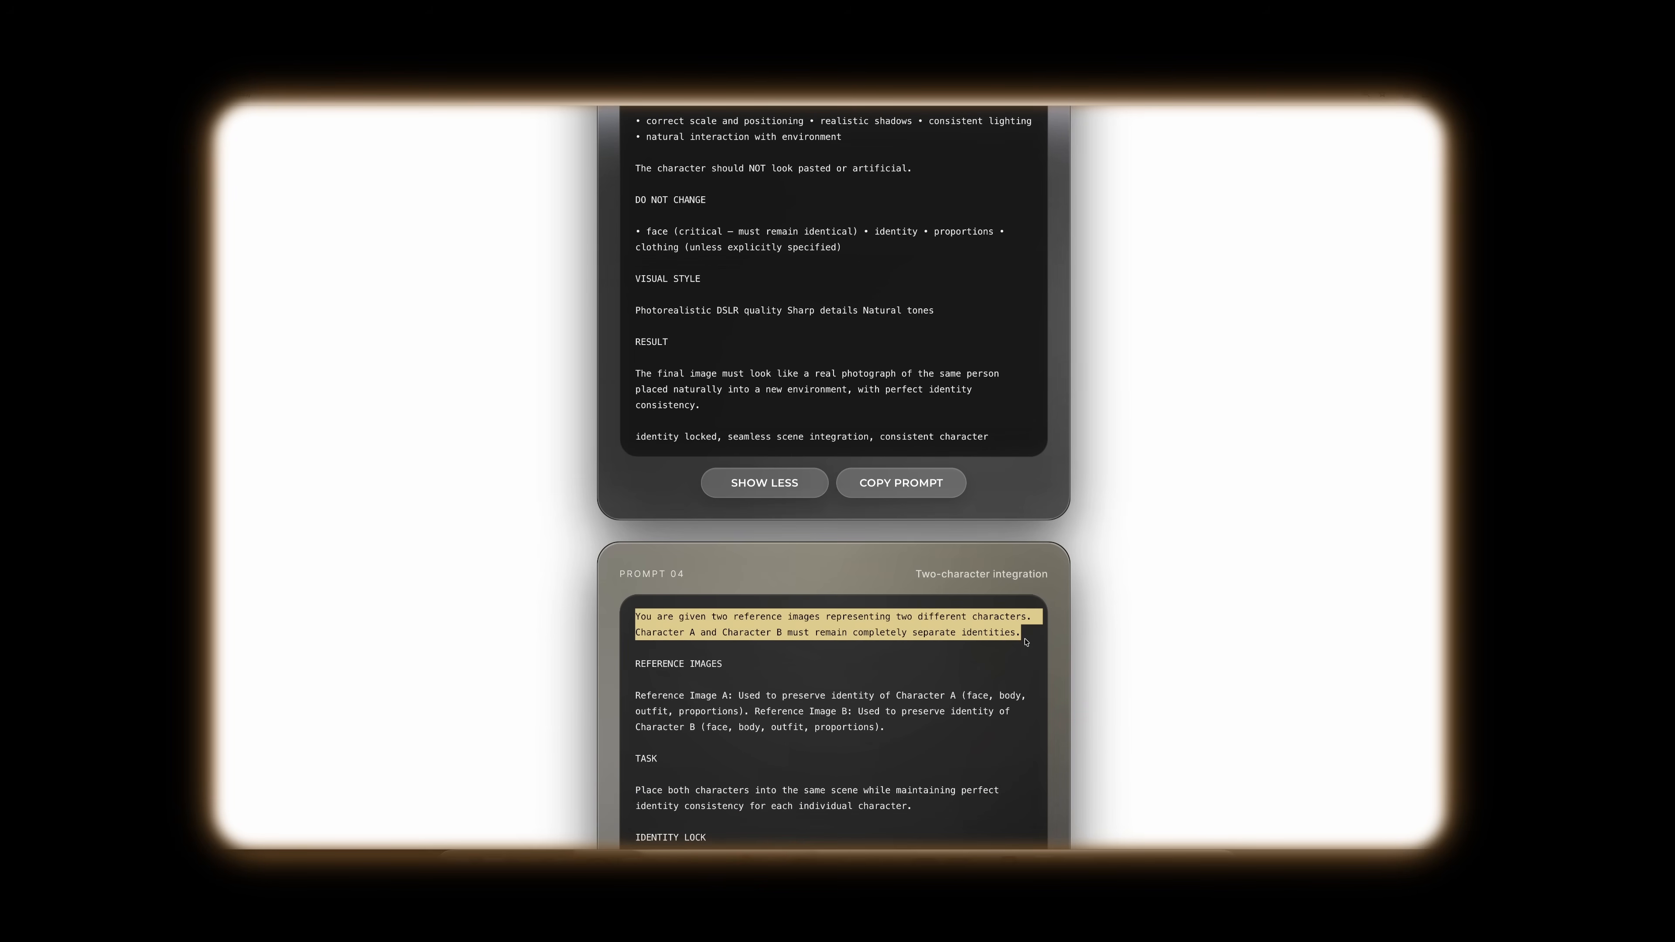
scroll(845, 696, "down", 6)
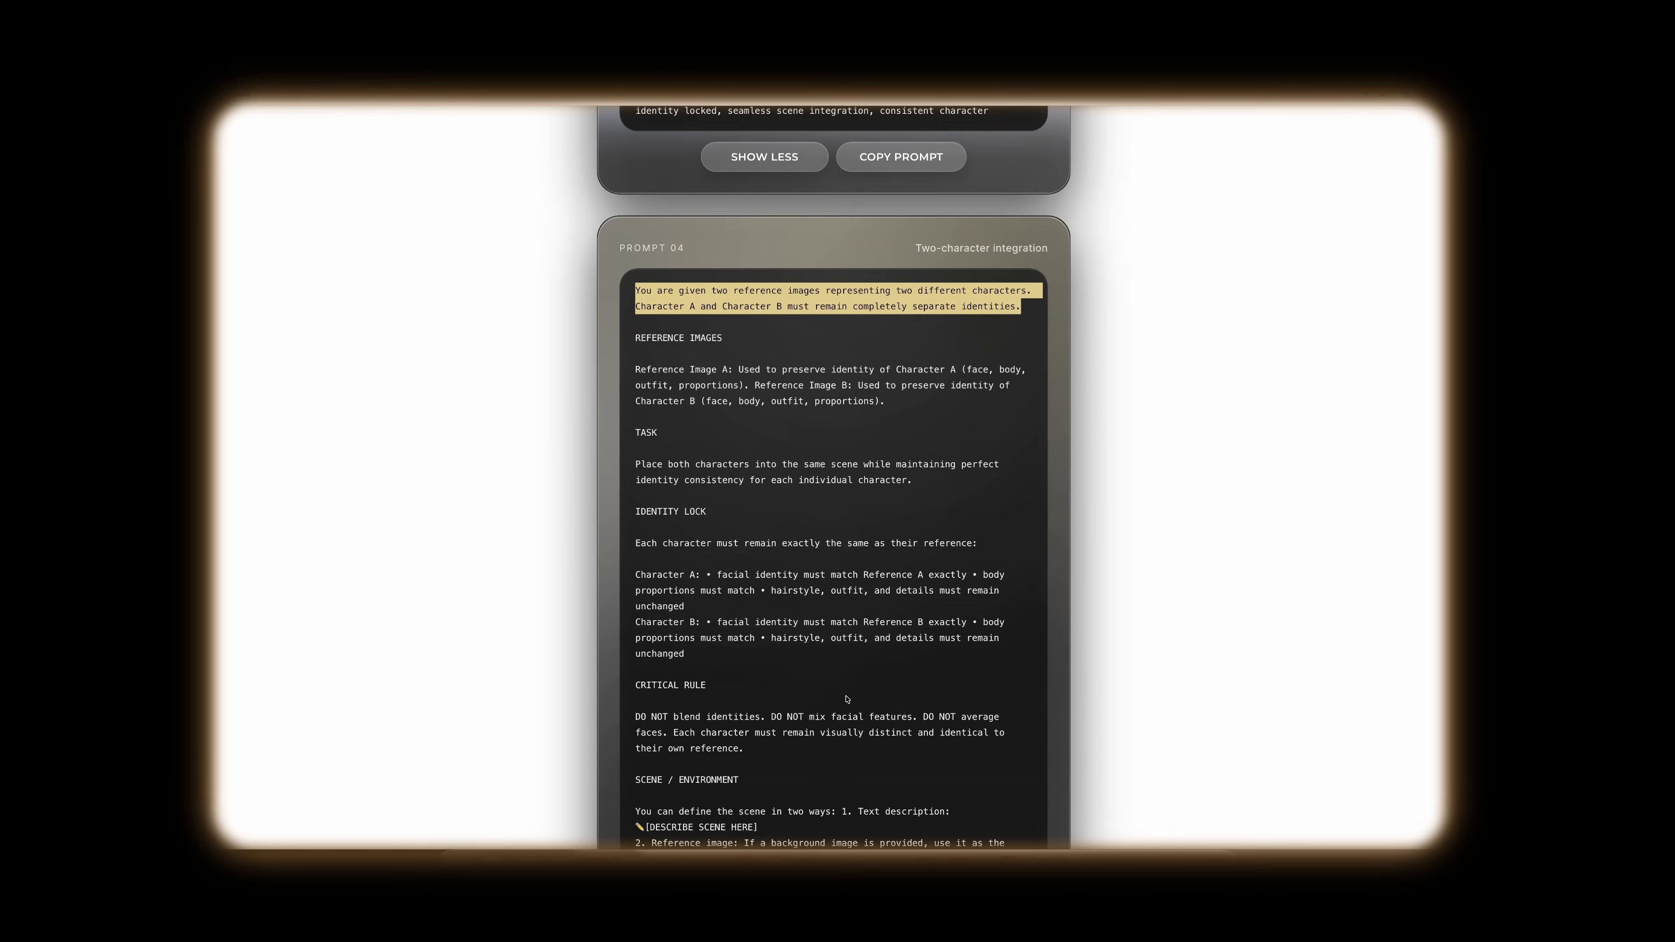
scroll(832, 673, "down", 3)
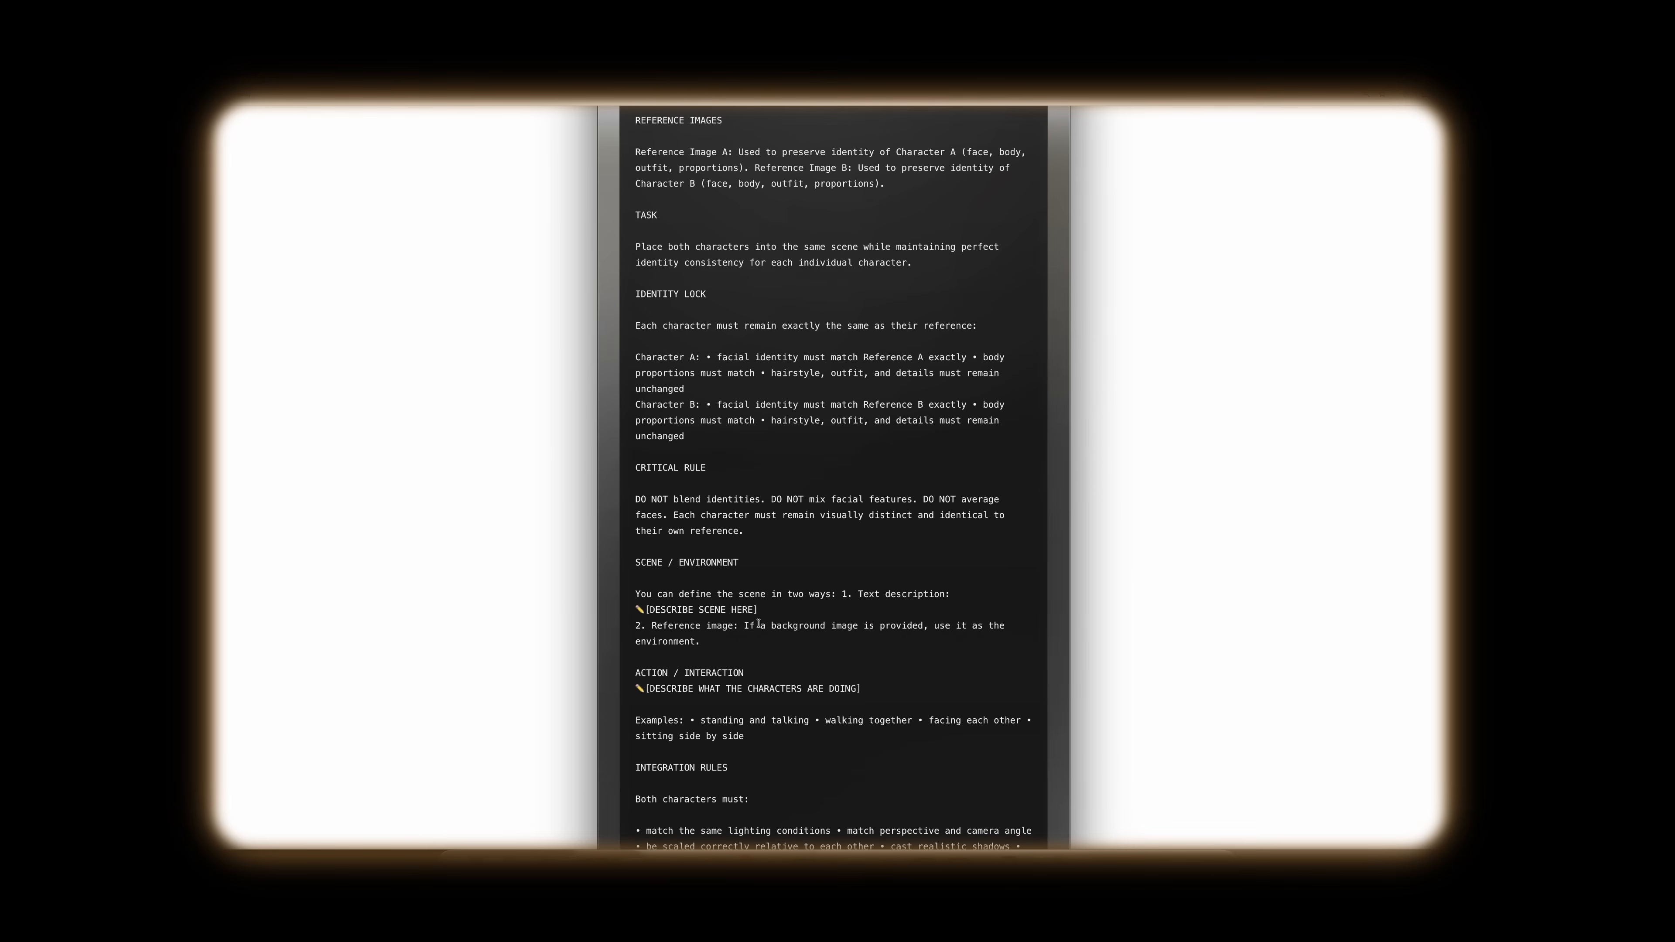
left_click_drag(635, 562, 704, 644)
scroll(764, 668, "down", 2)
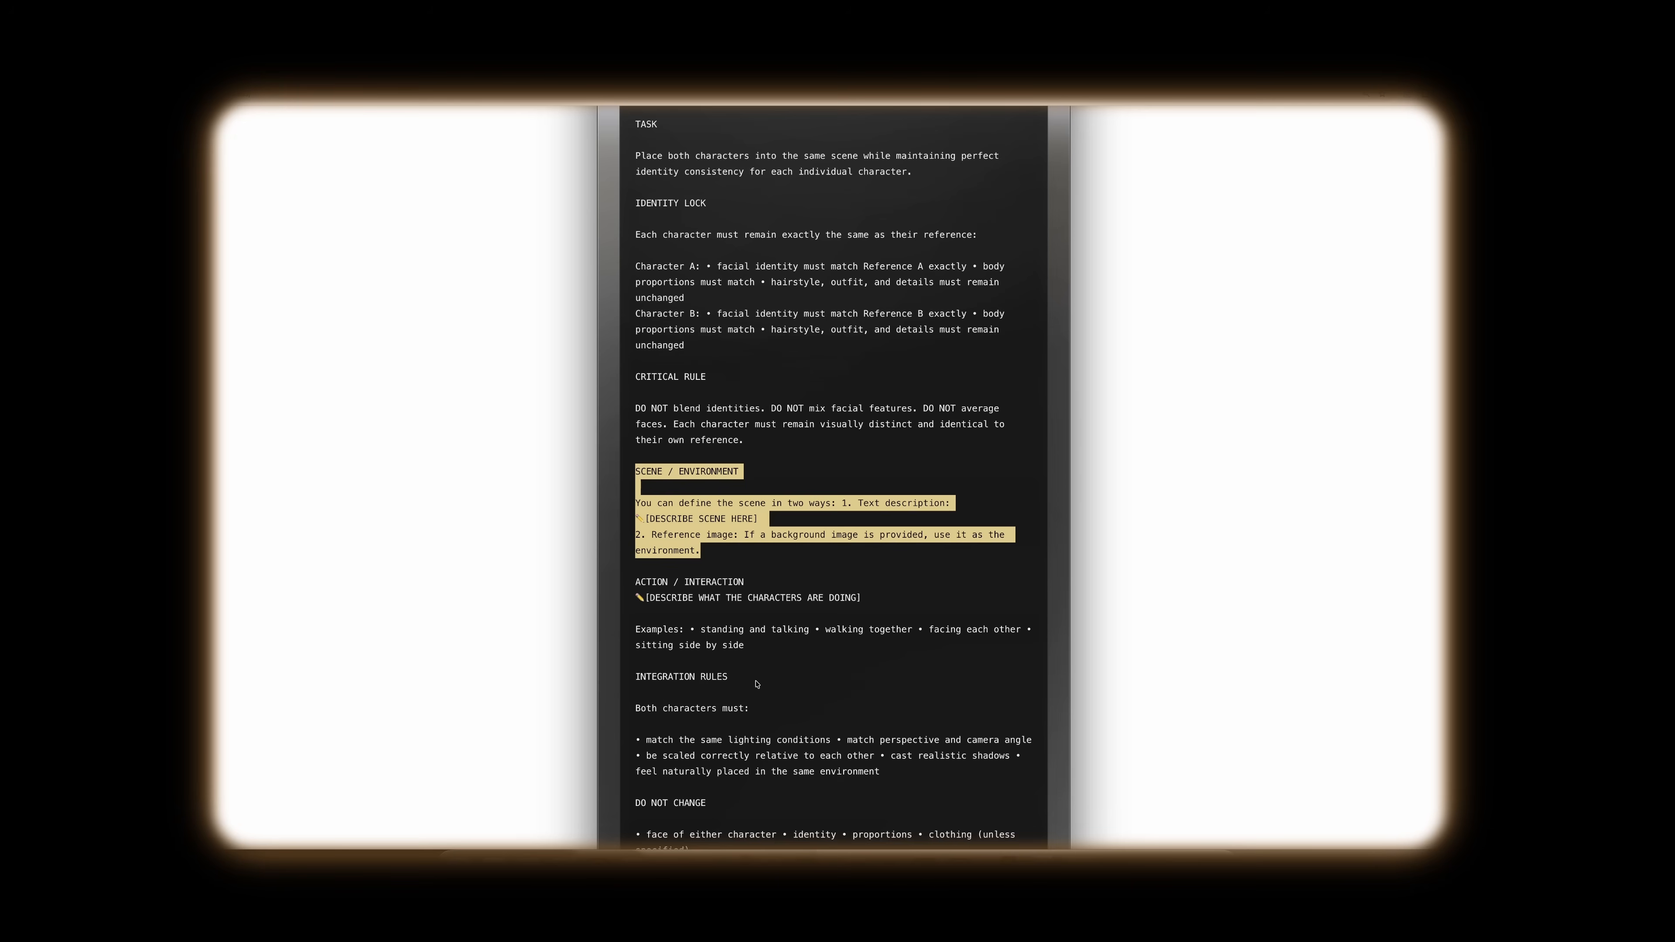
scroll(764, 669, "down", 2)
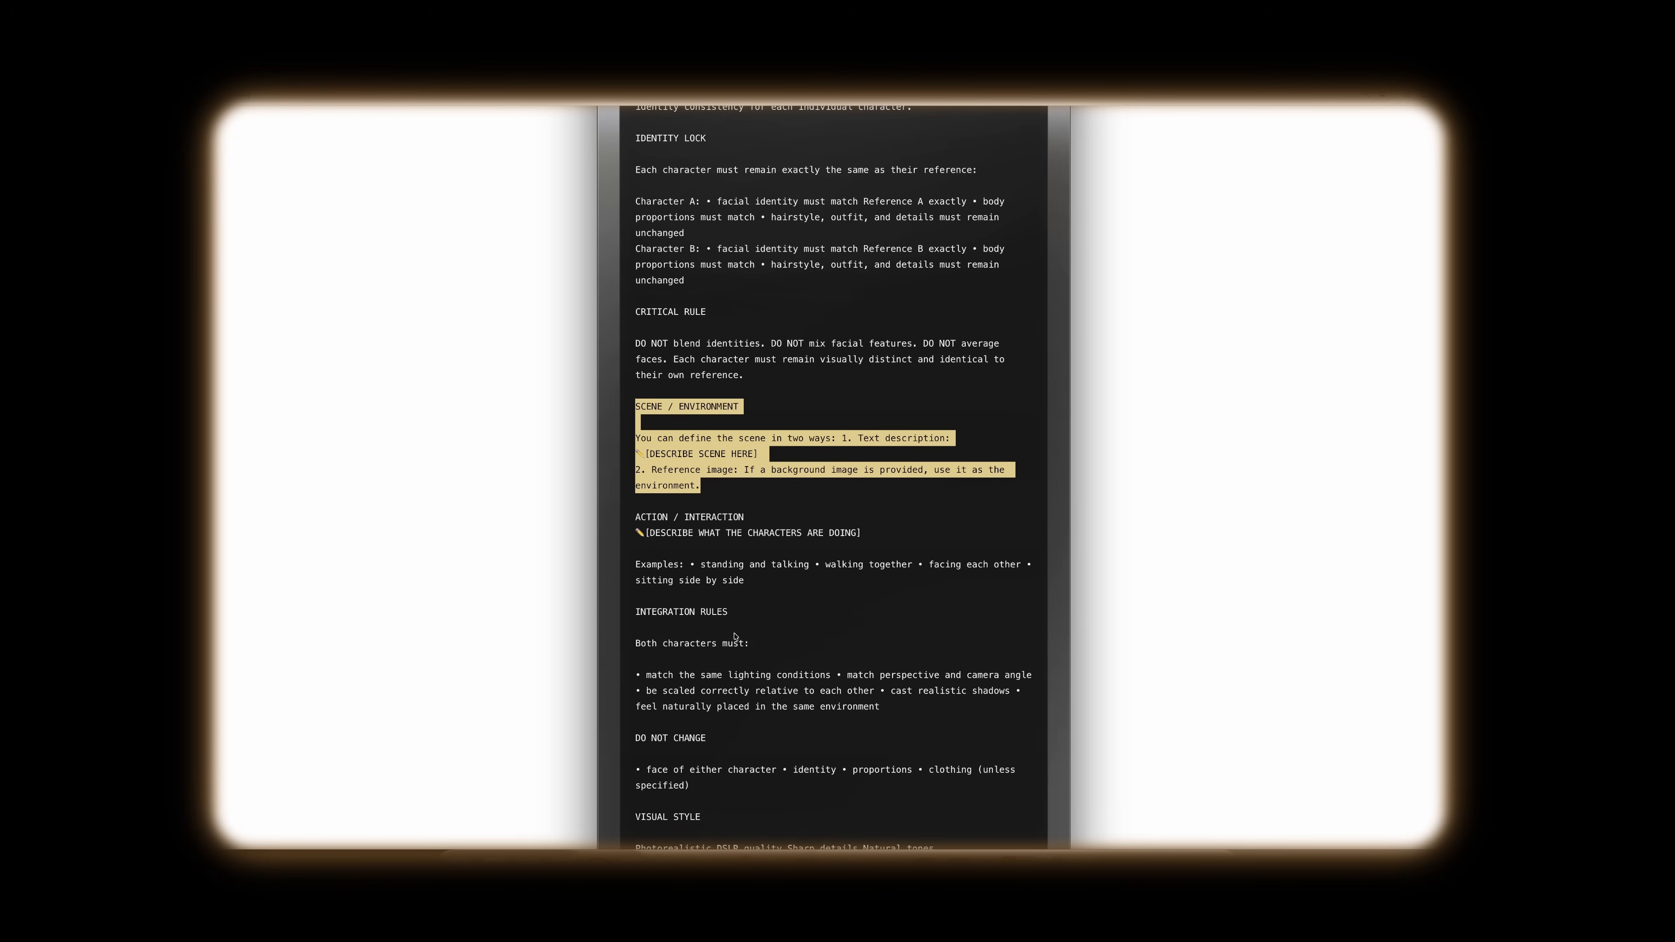
left_click_drag(635, 502, 904, 529)
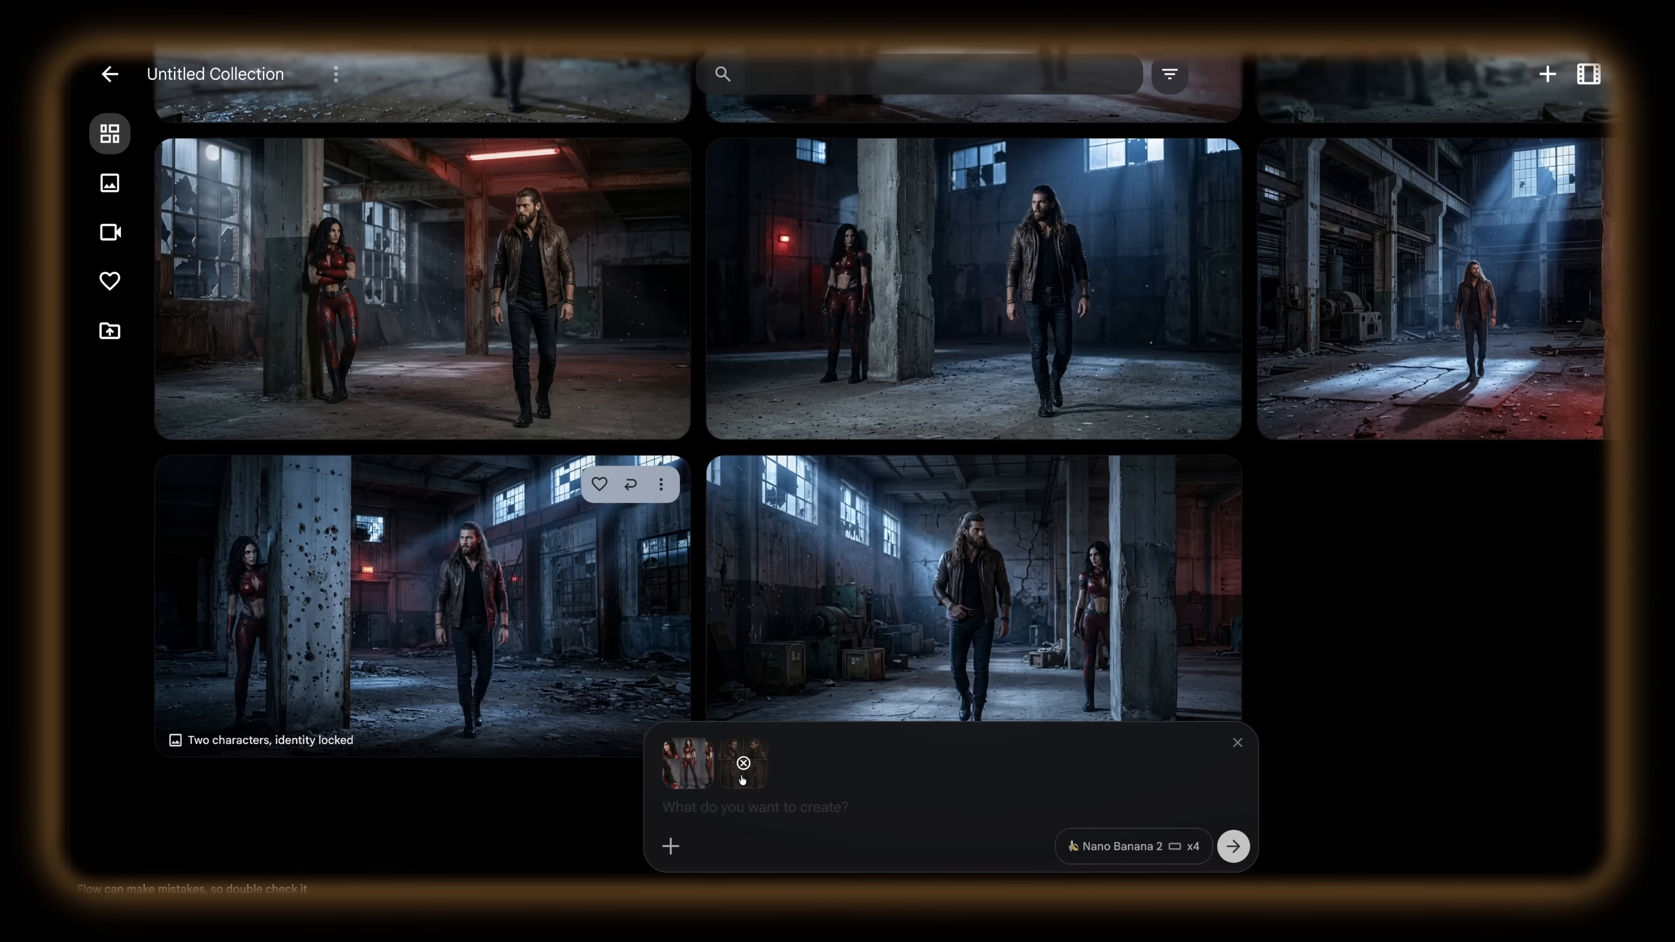
Step: Paste Prompt 04 with both character sheets attached, filling its scene placeholder with the abandoned warehouse description and its action placeholder with the copied action
mouse_move(742, 779)
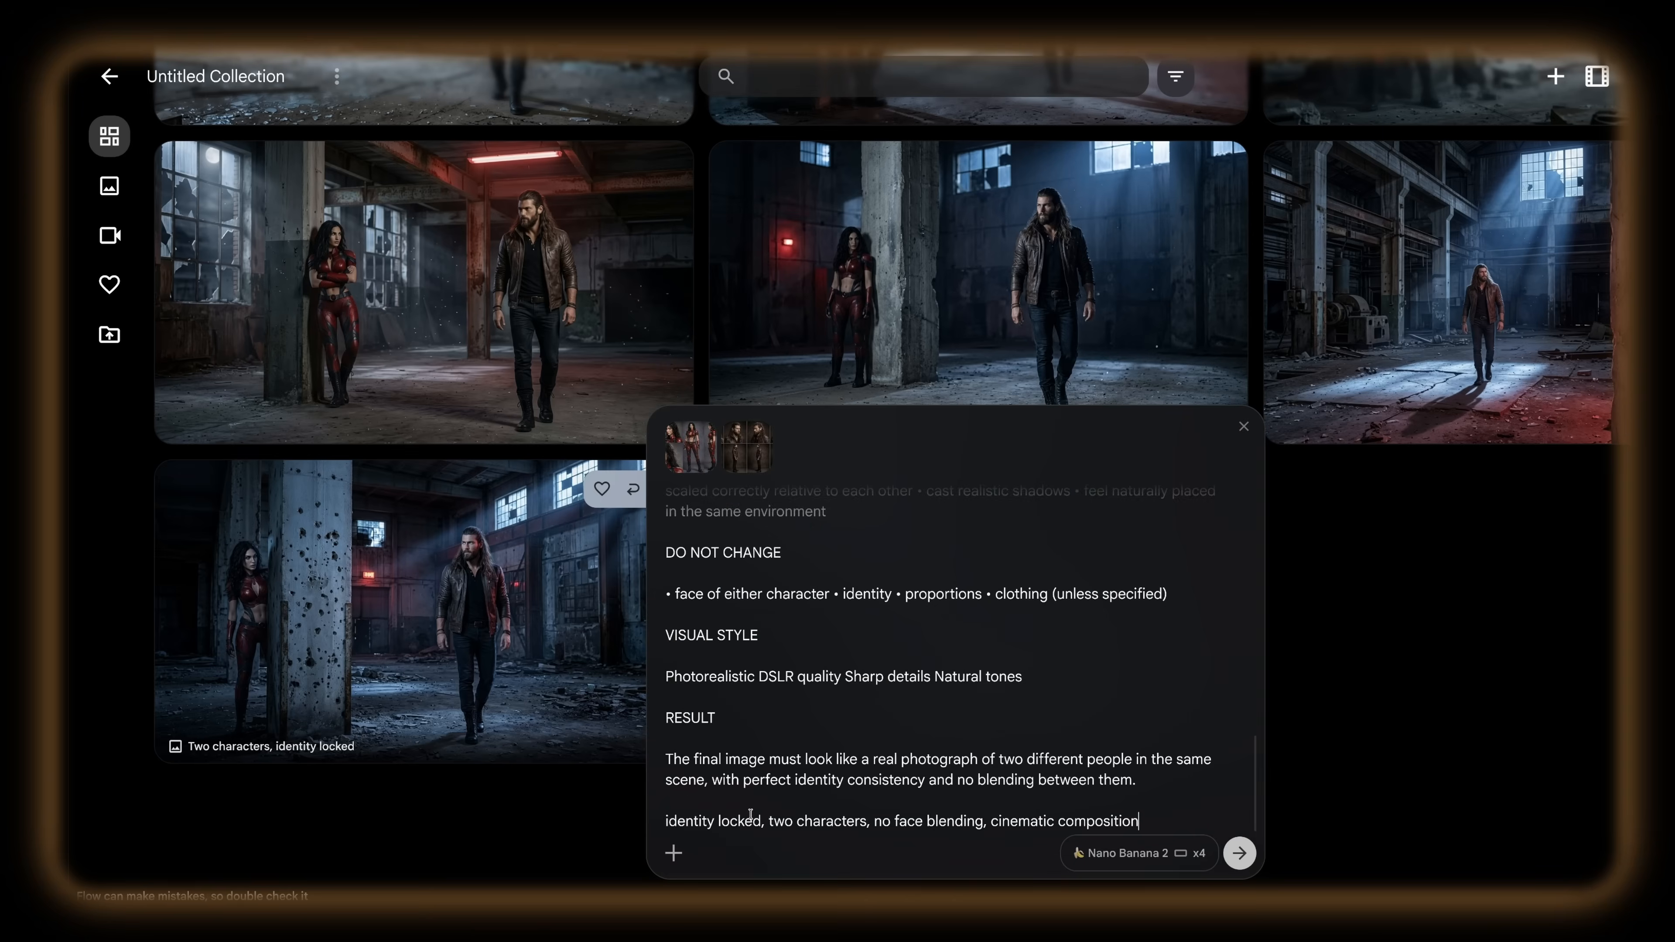
type("Abandoned industrial warehouse at night, broken windows, cold blue moonlight mixed with subtle red emergency lights, dust particles in the air")
left_click_drag(1004, 700, 679, 699)
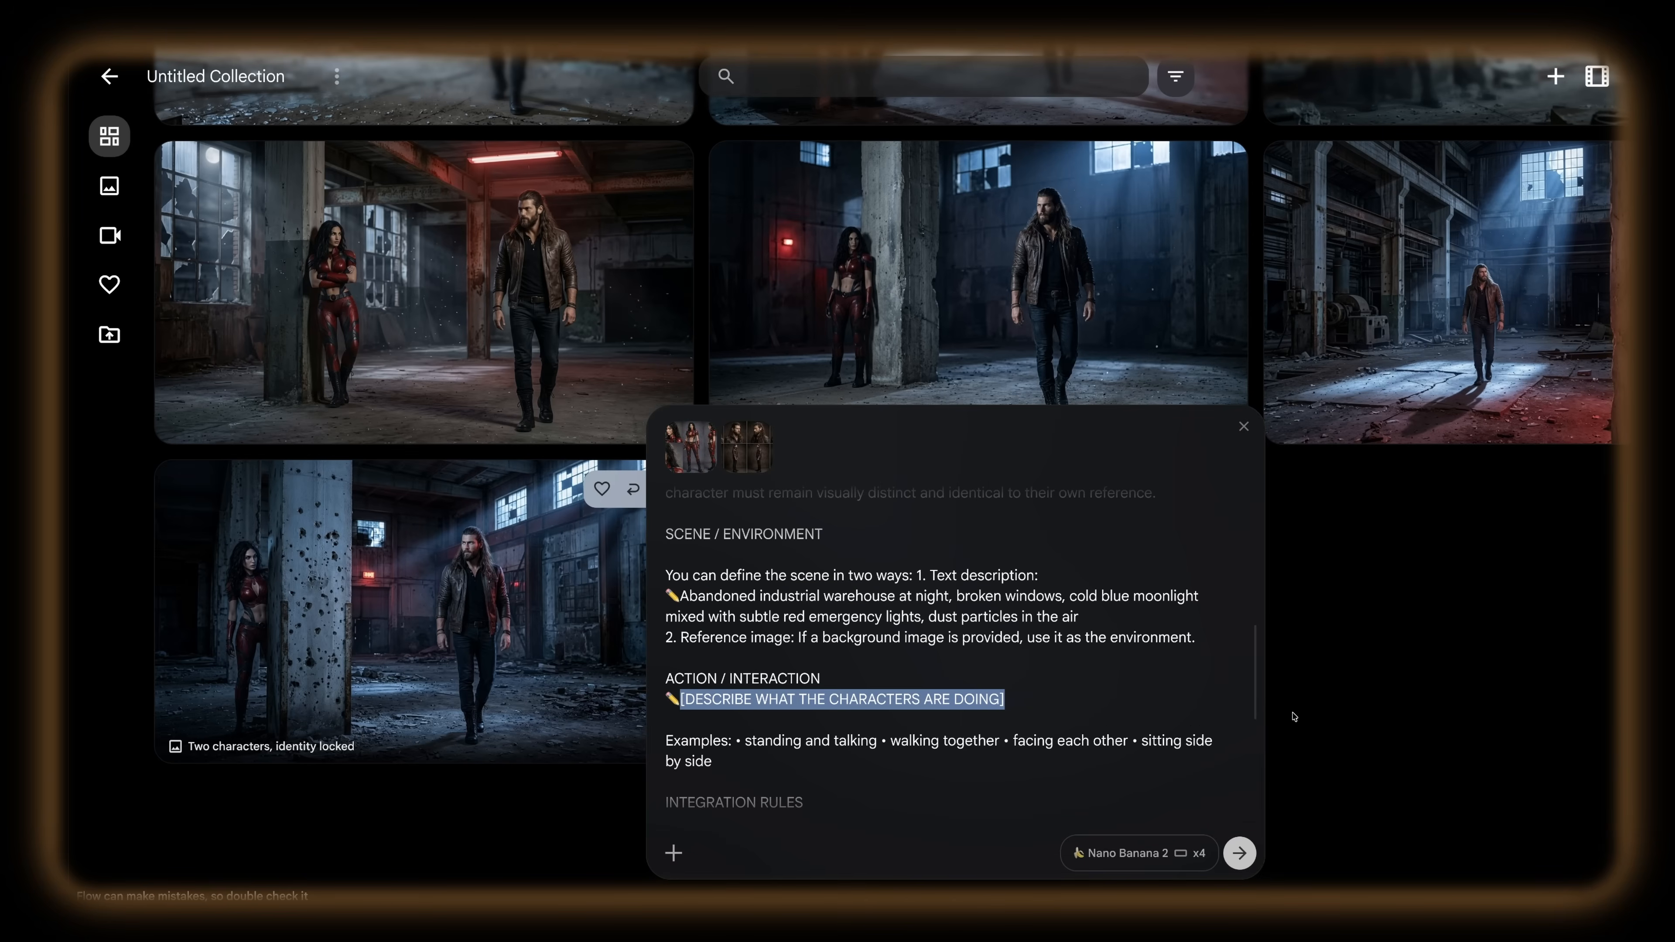
type("Character A stands in the shadows behind a concrete pillar, partially hidden, watching. Character B walks forward slowly, alert, scanning the space as if she senses danger. They are not looking directly at each other yet, but tension is clear.")
Step: Expand Prompt 05 for cinematic storytelling with four unique scenes and examine its rules, highlighting the shot descriptions for Panels 1 to 4
scroll(1187, 831, "down", 1)
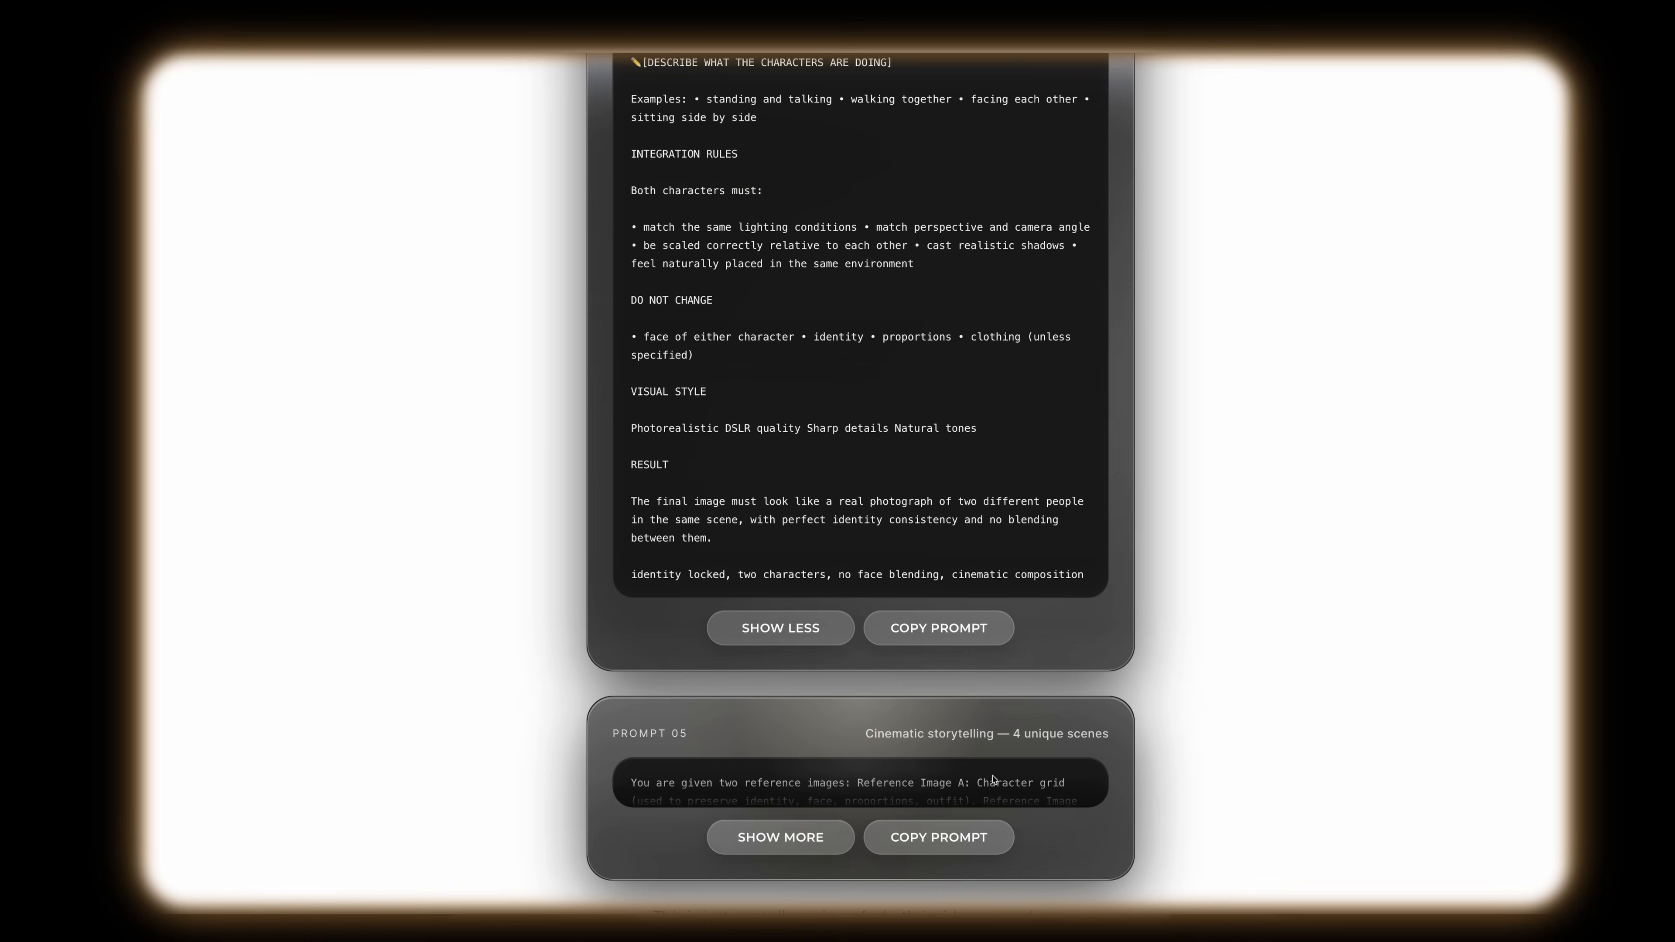
left_click(809, 838)
scroll(861, 714, "down", 8)
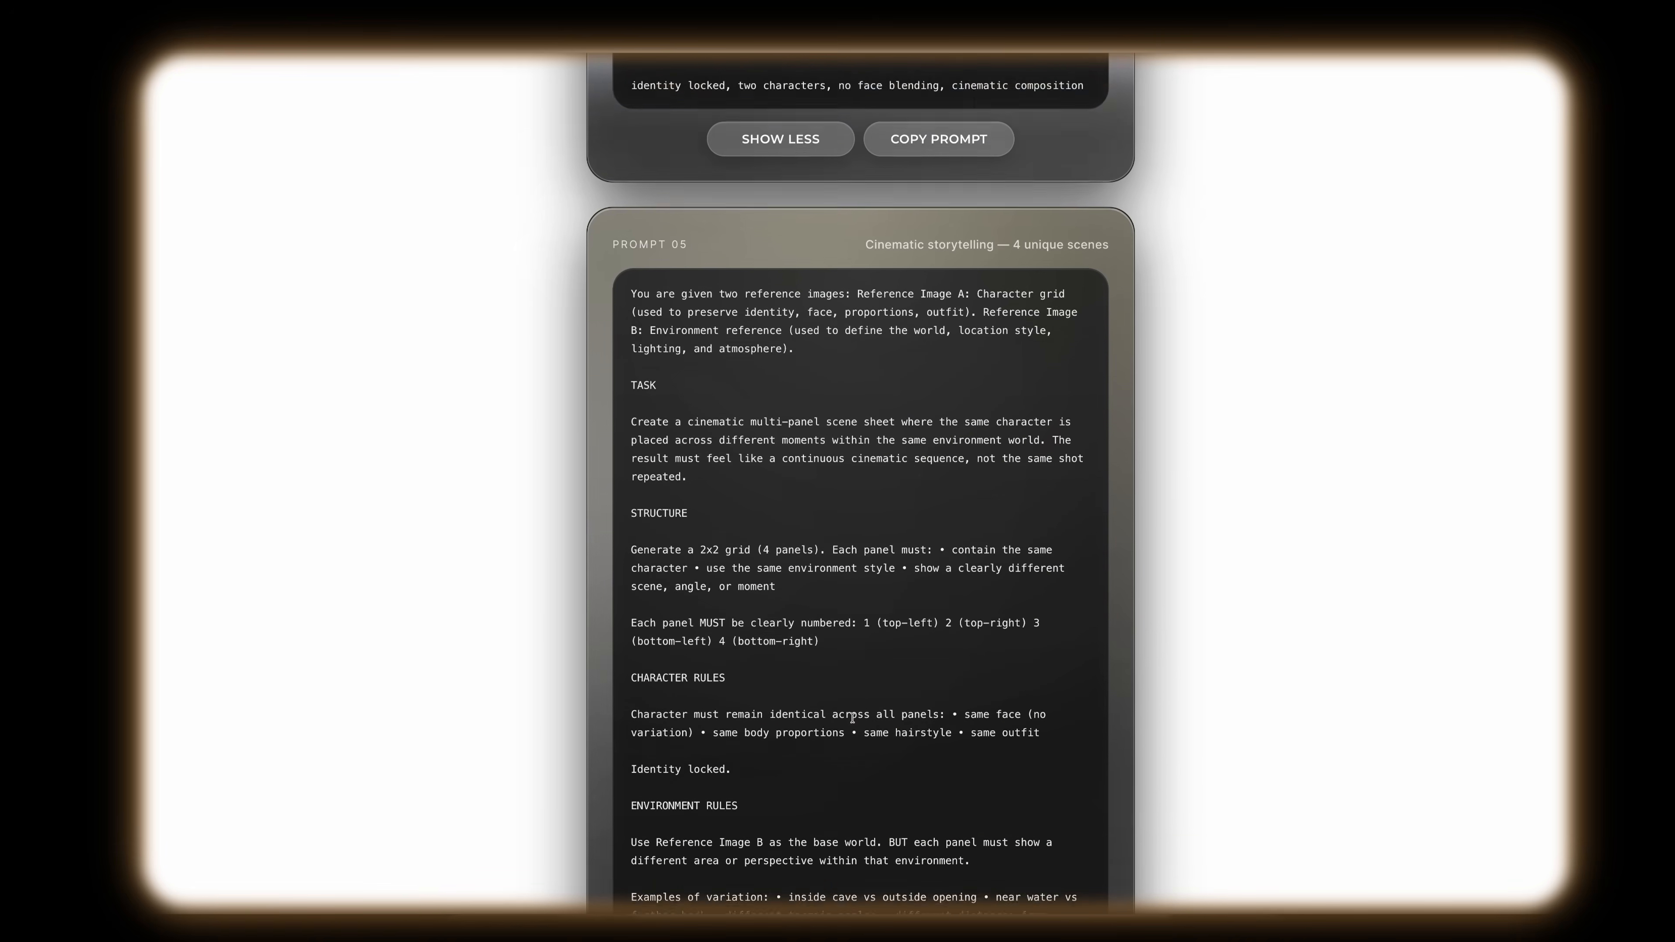
scroll(861, 714, "down", 3)
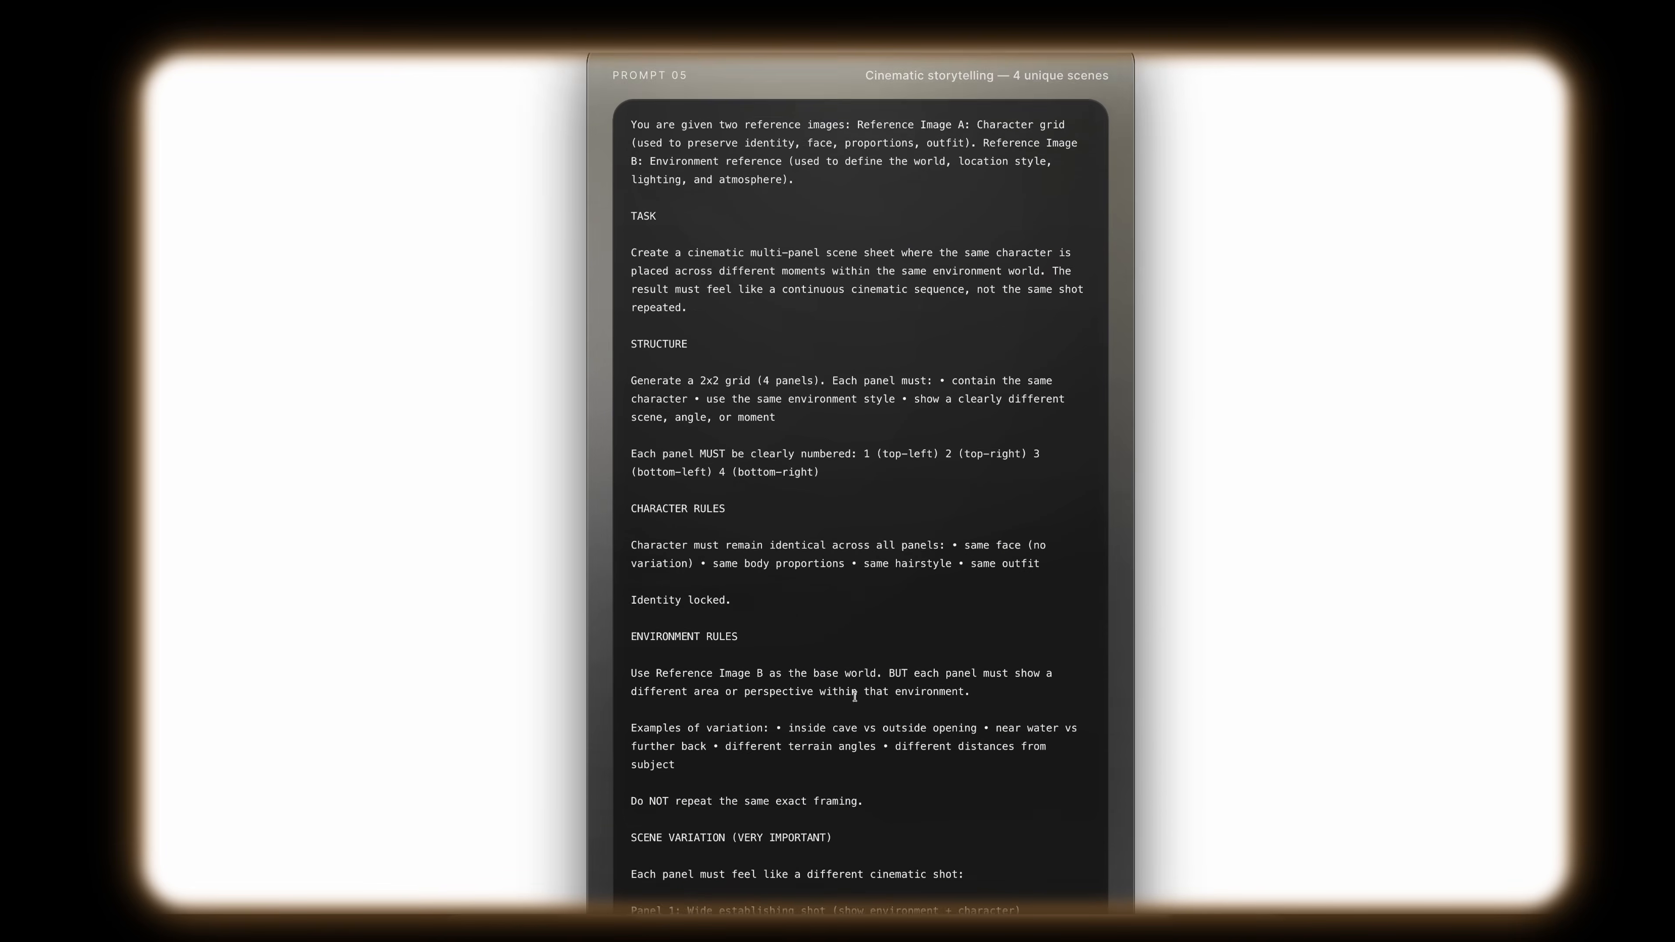
scroll(854, 696, "down", 2)
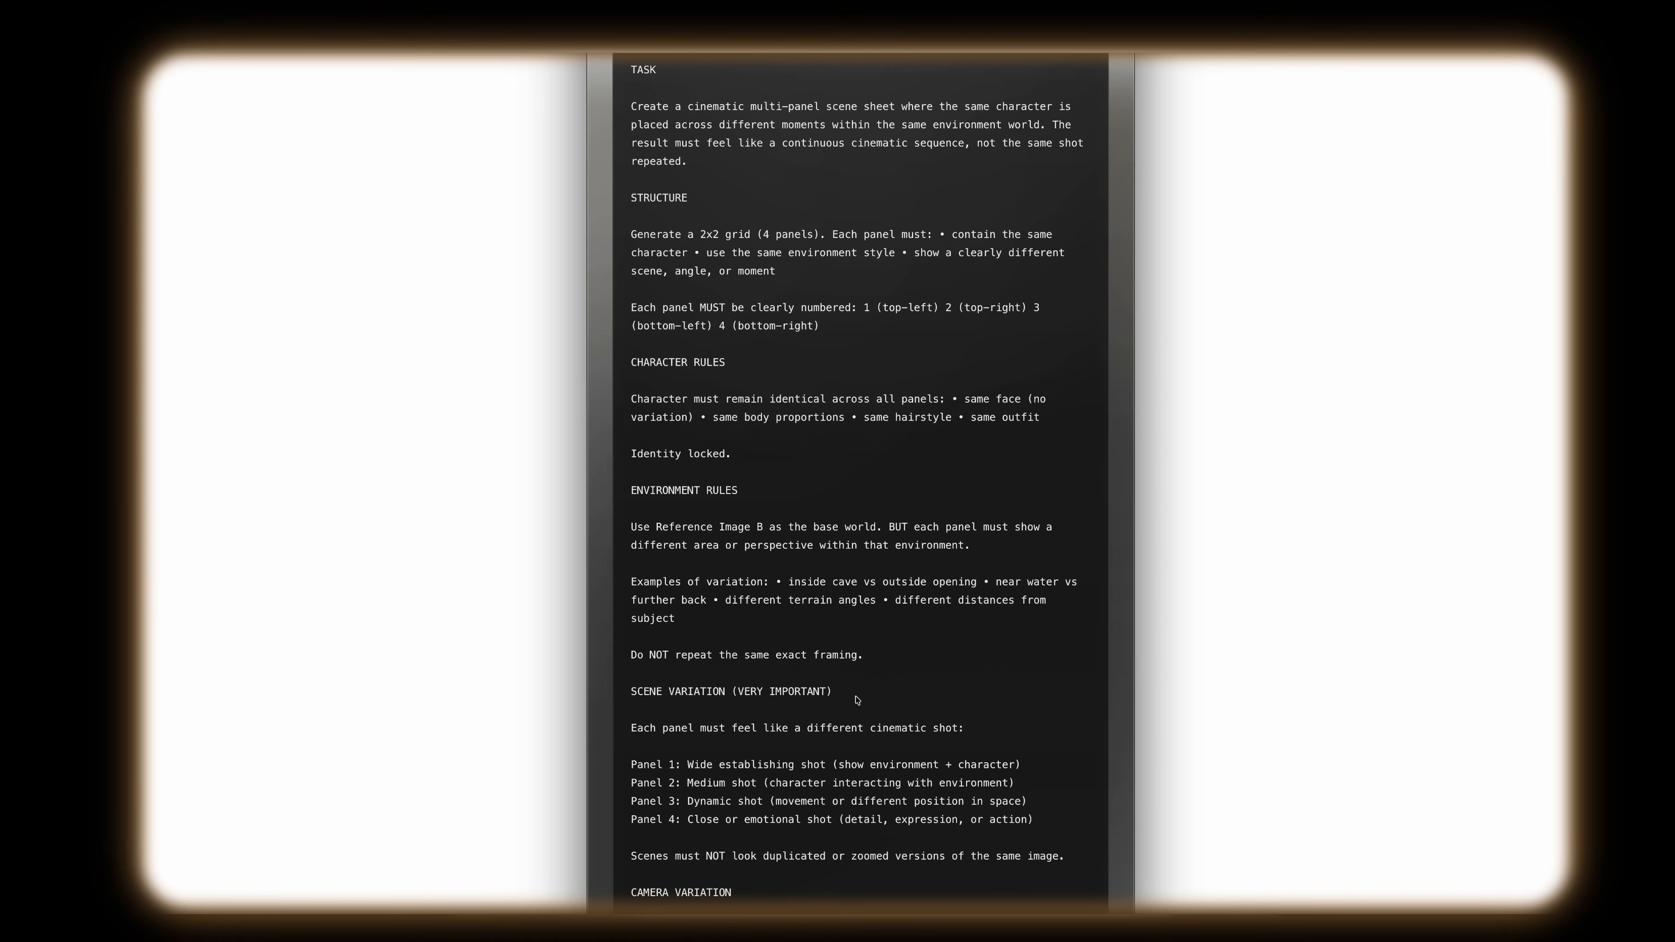
scroll(625, 465, "down", 2)
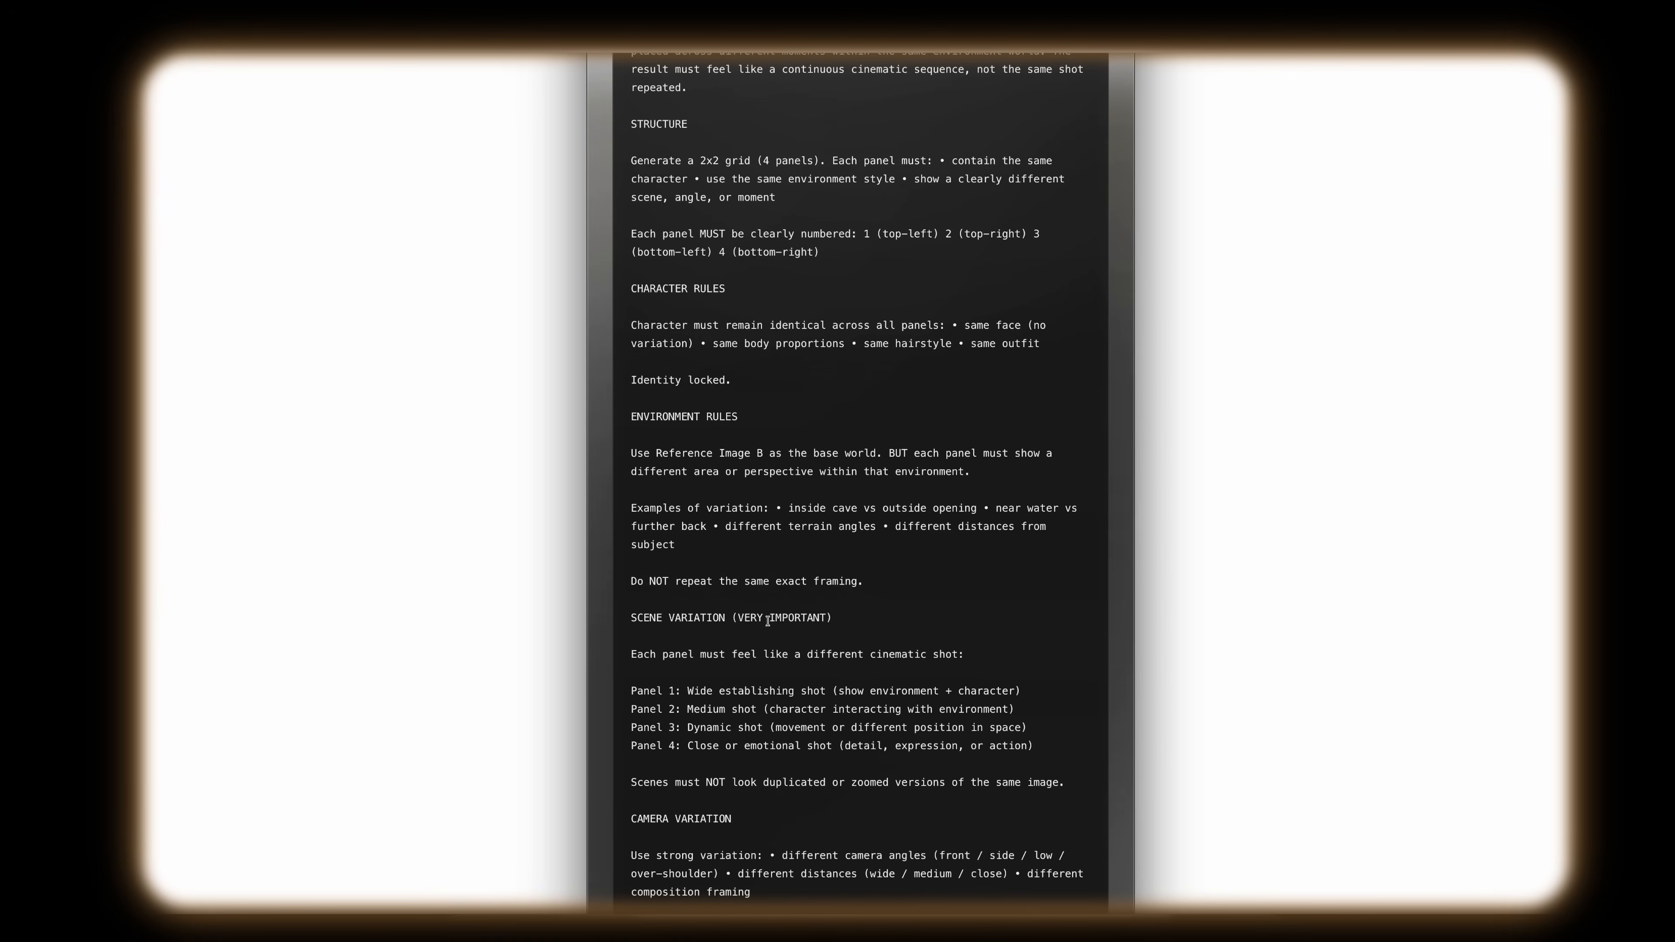
scroll(765, 605, "down", 1)
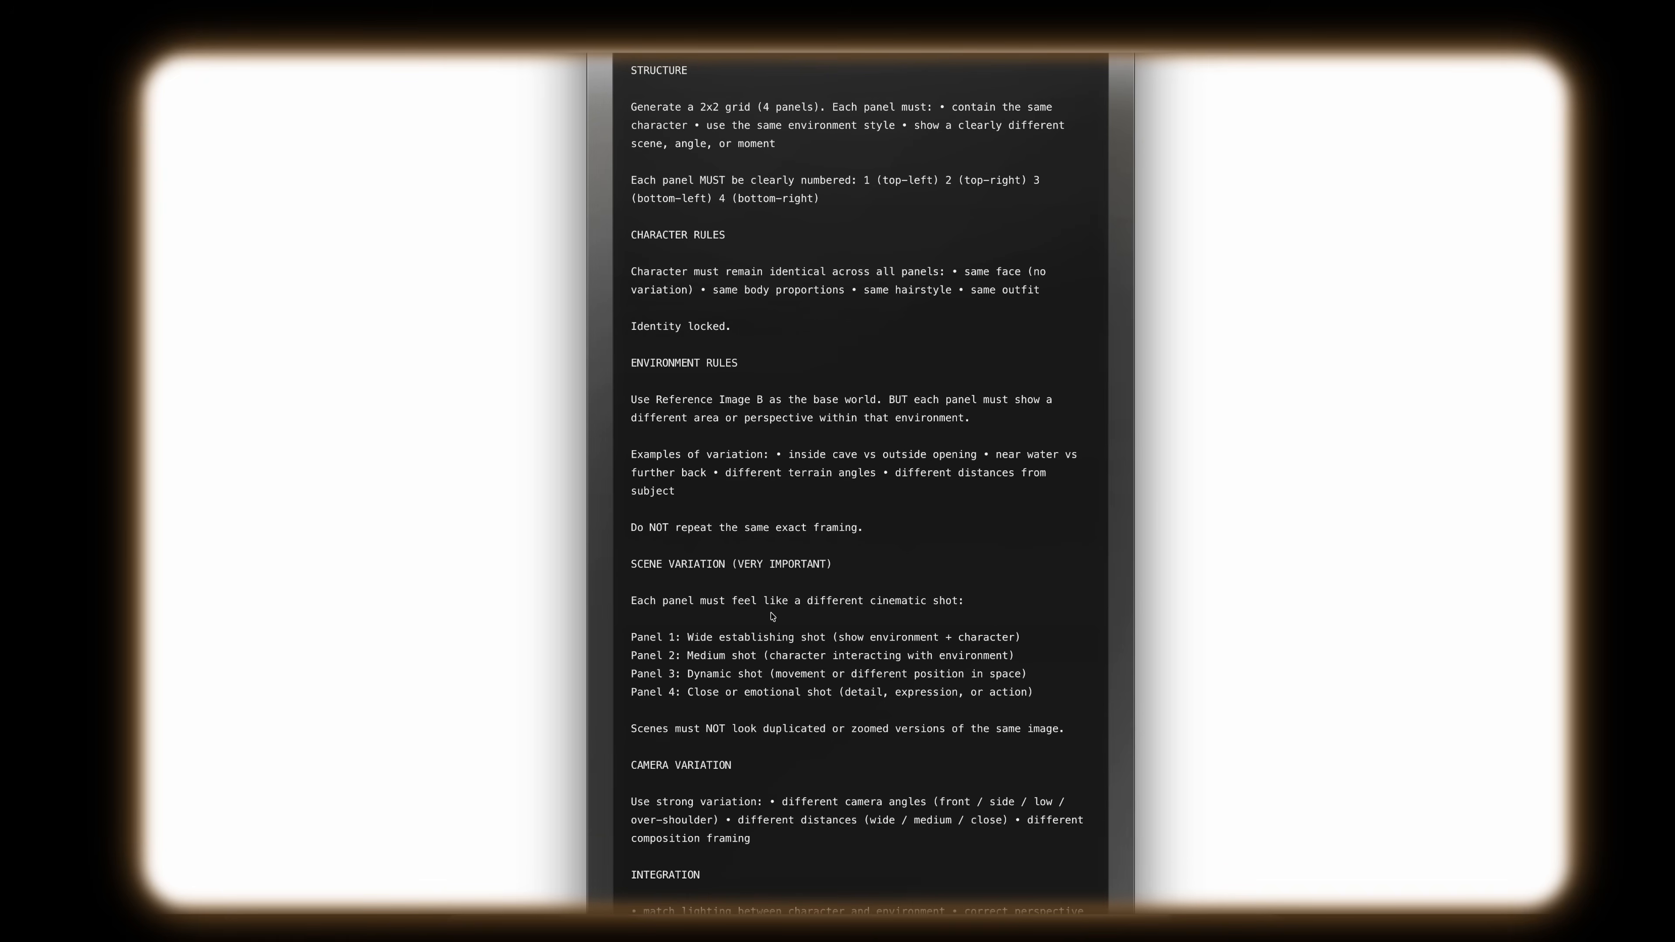
scroll(772, 616, "down", 2)
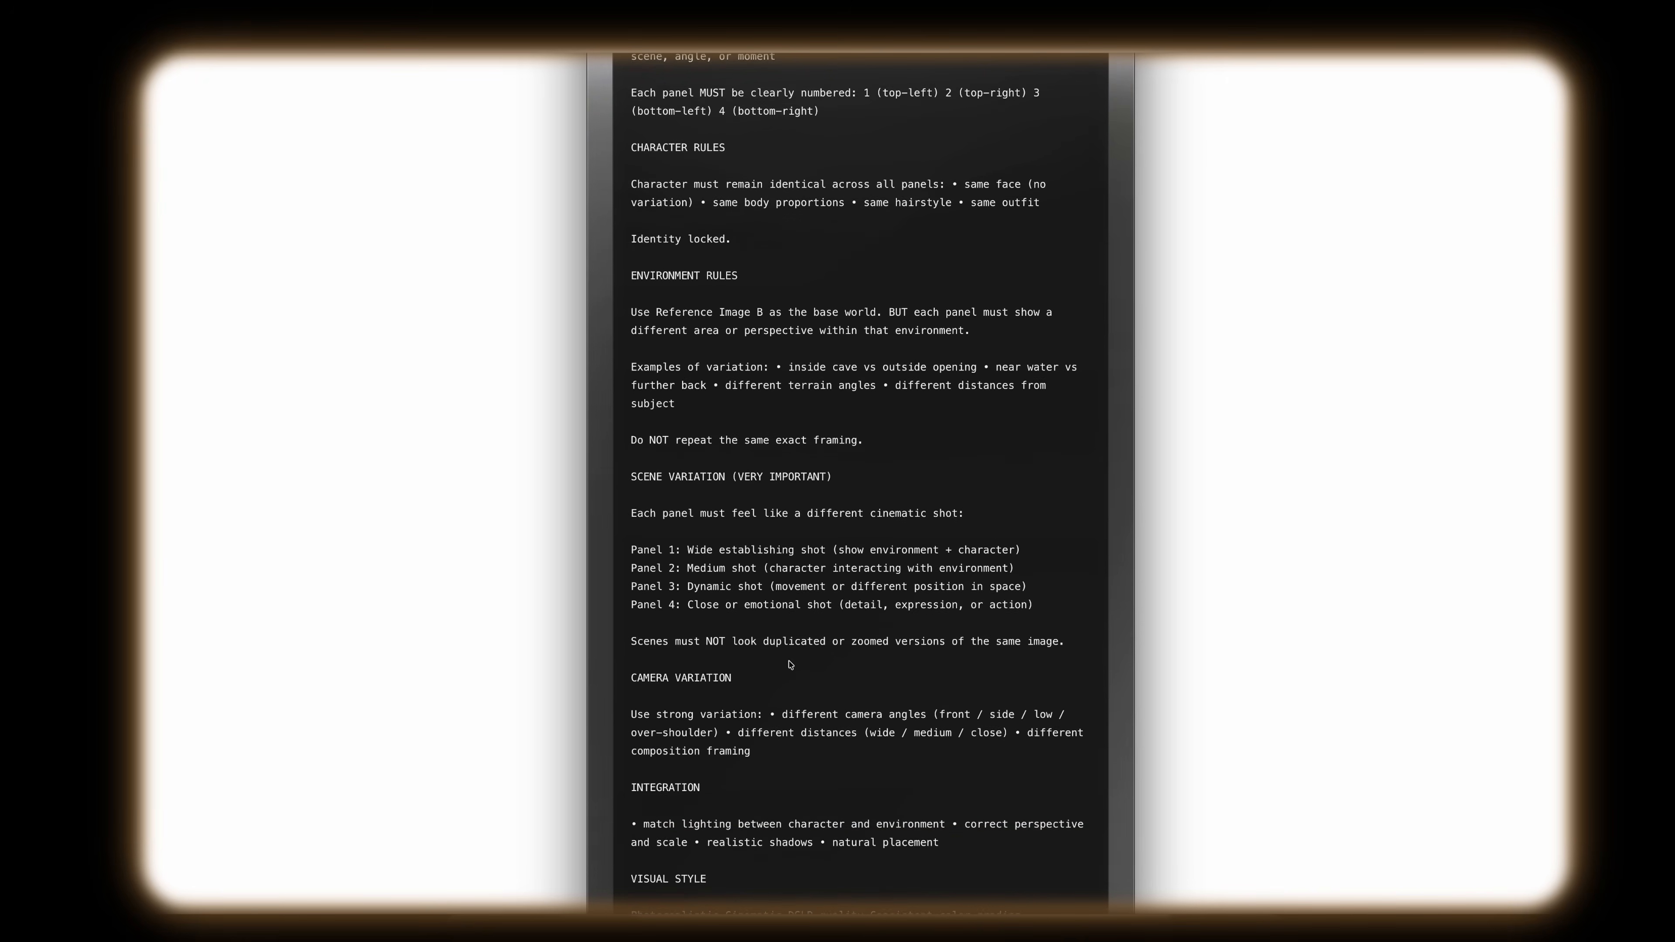
scroll(795, 668, "down", 3)
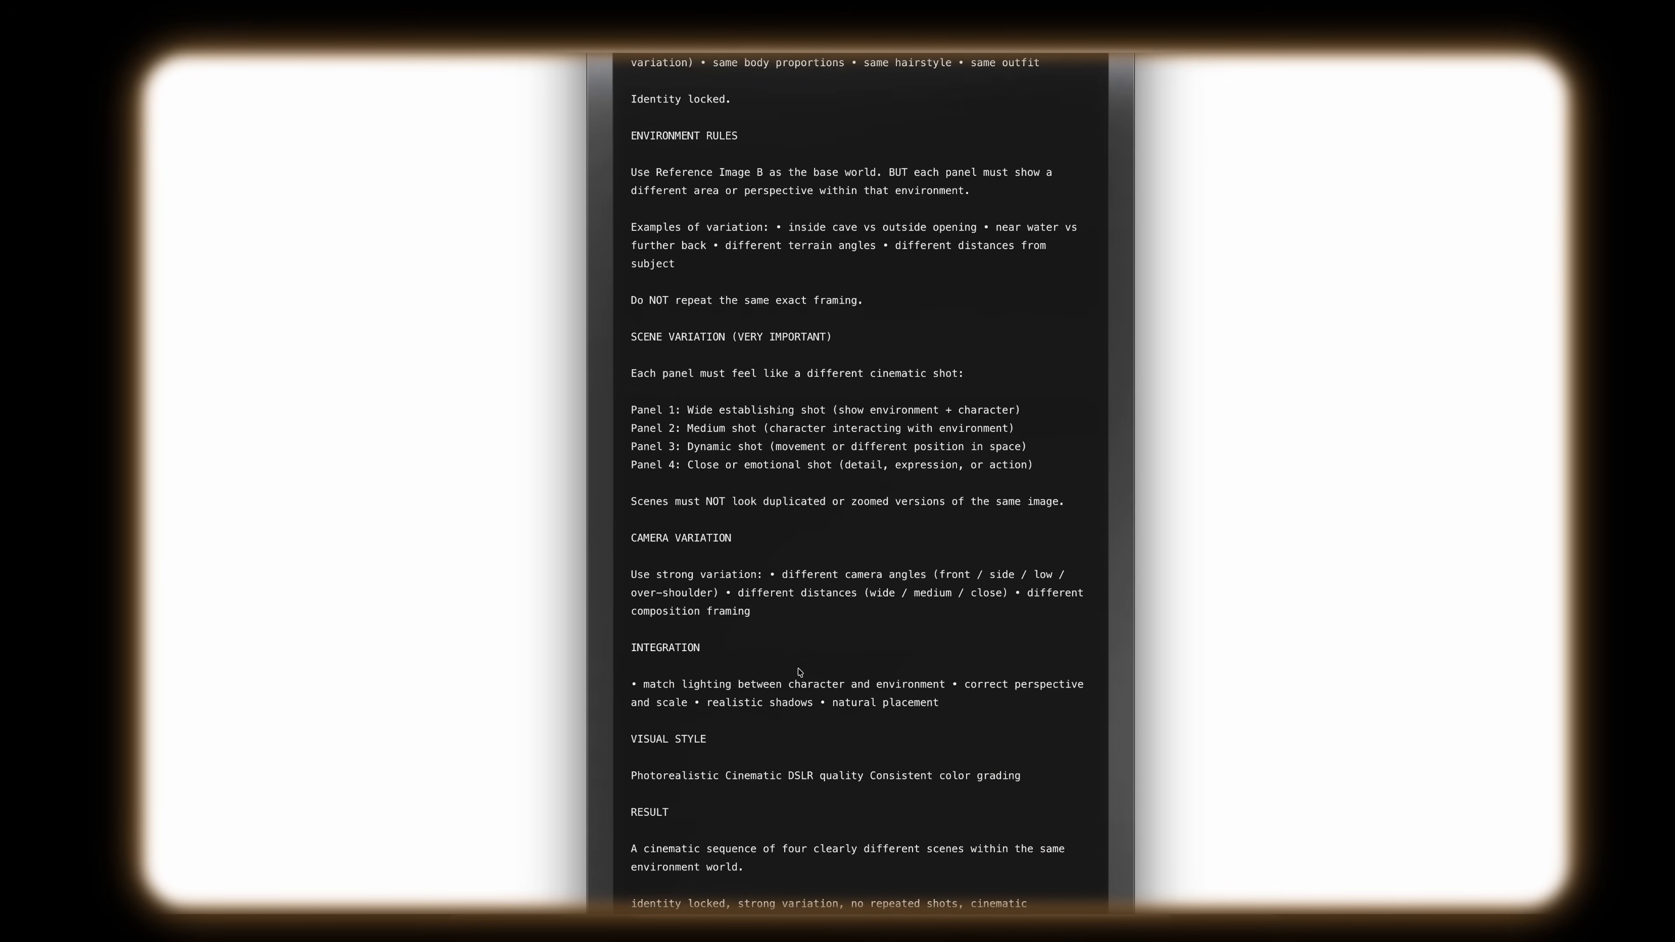
scroll(797, 671, "down", 1)
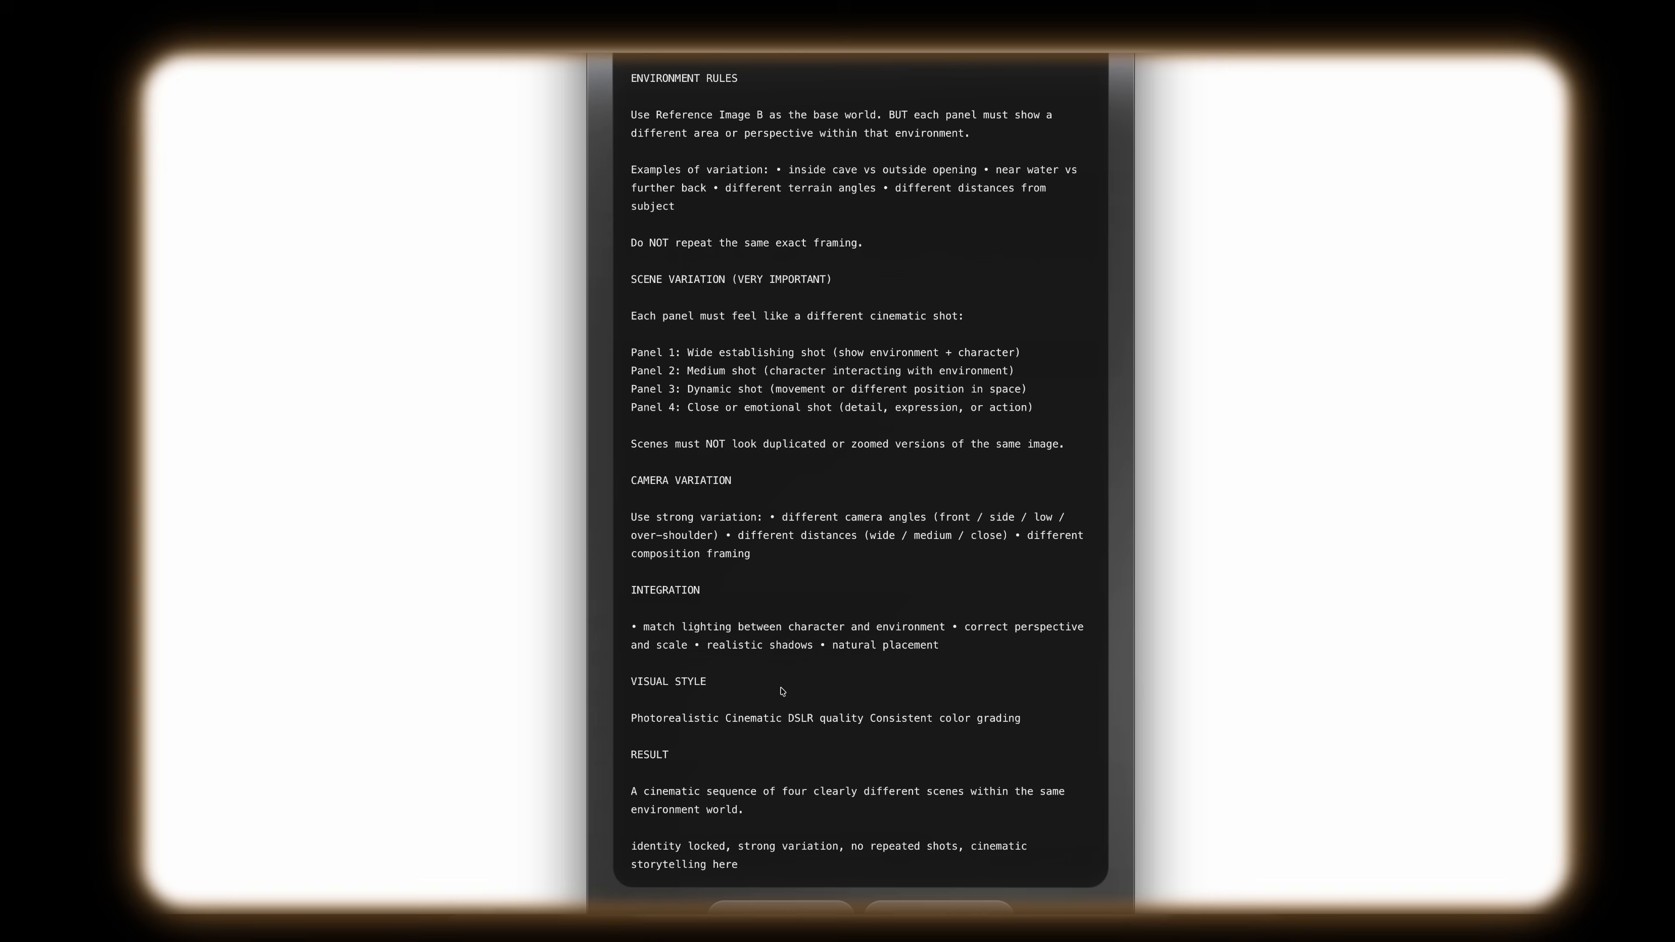
scroll(785, 687, "down", 1)
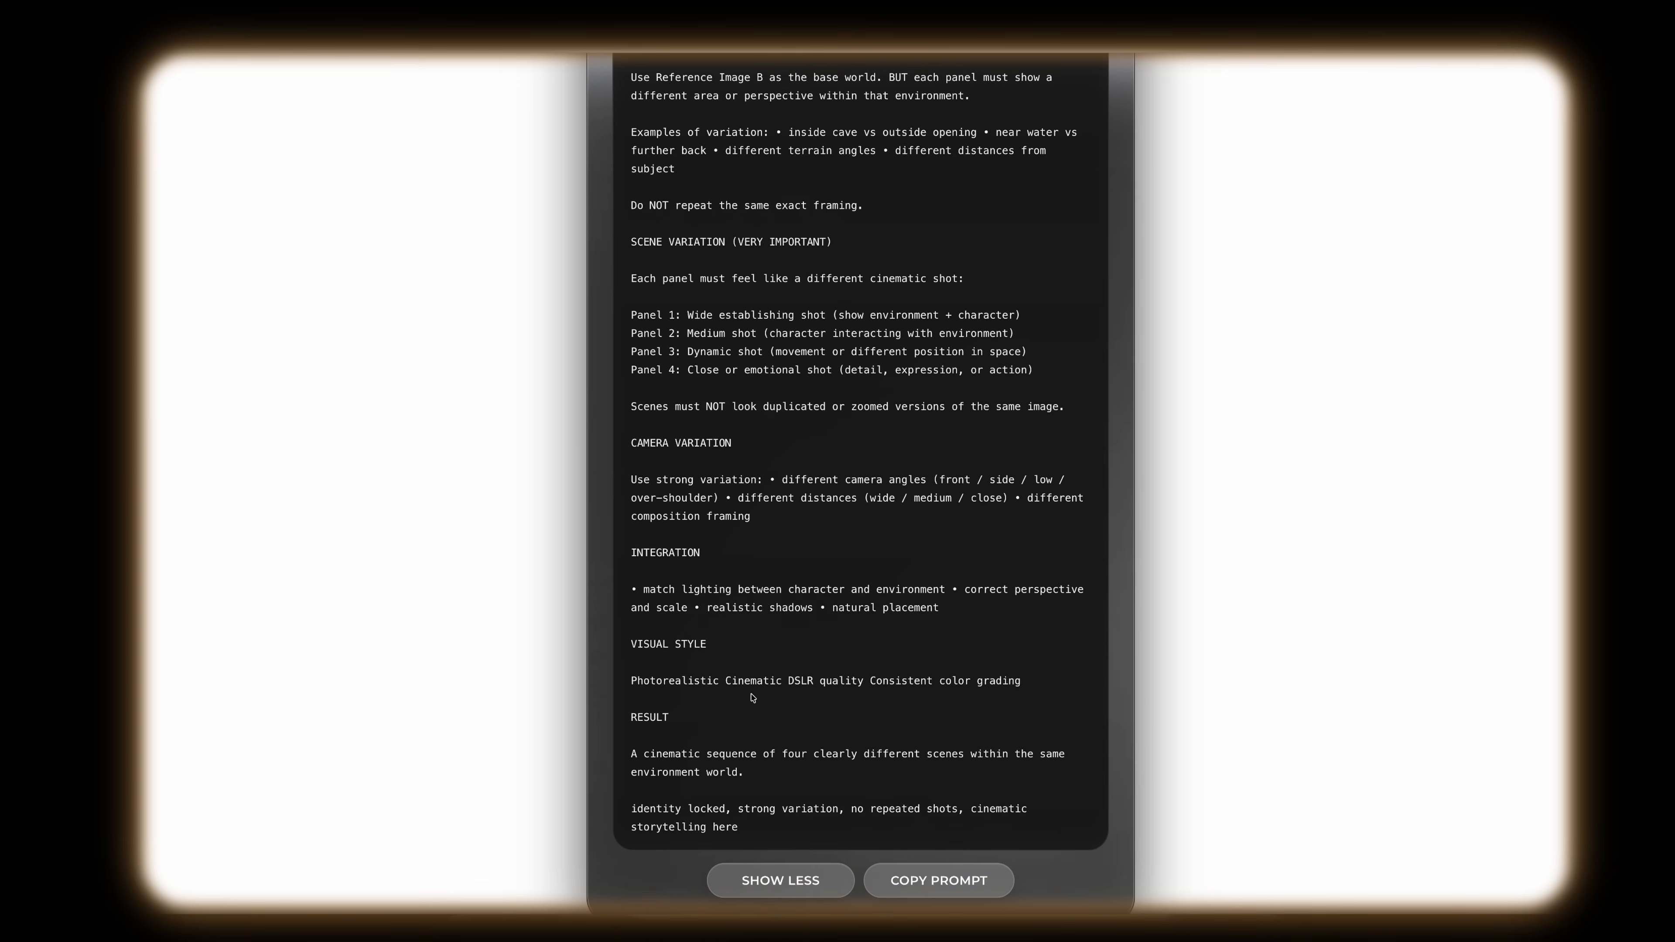
scroll(880, 794, "down", 1)
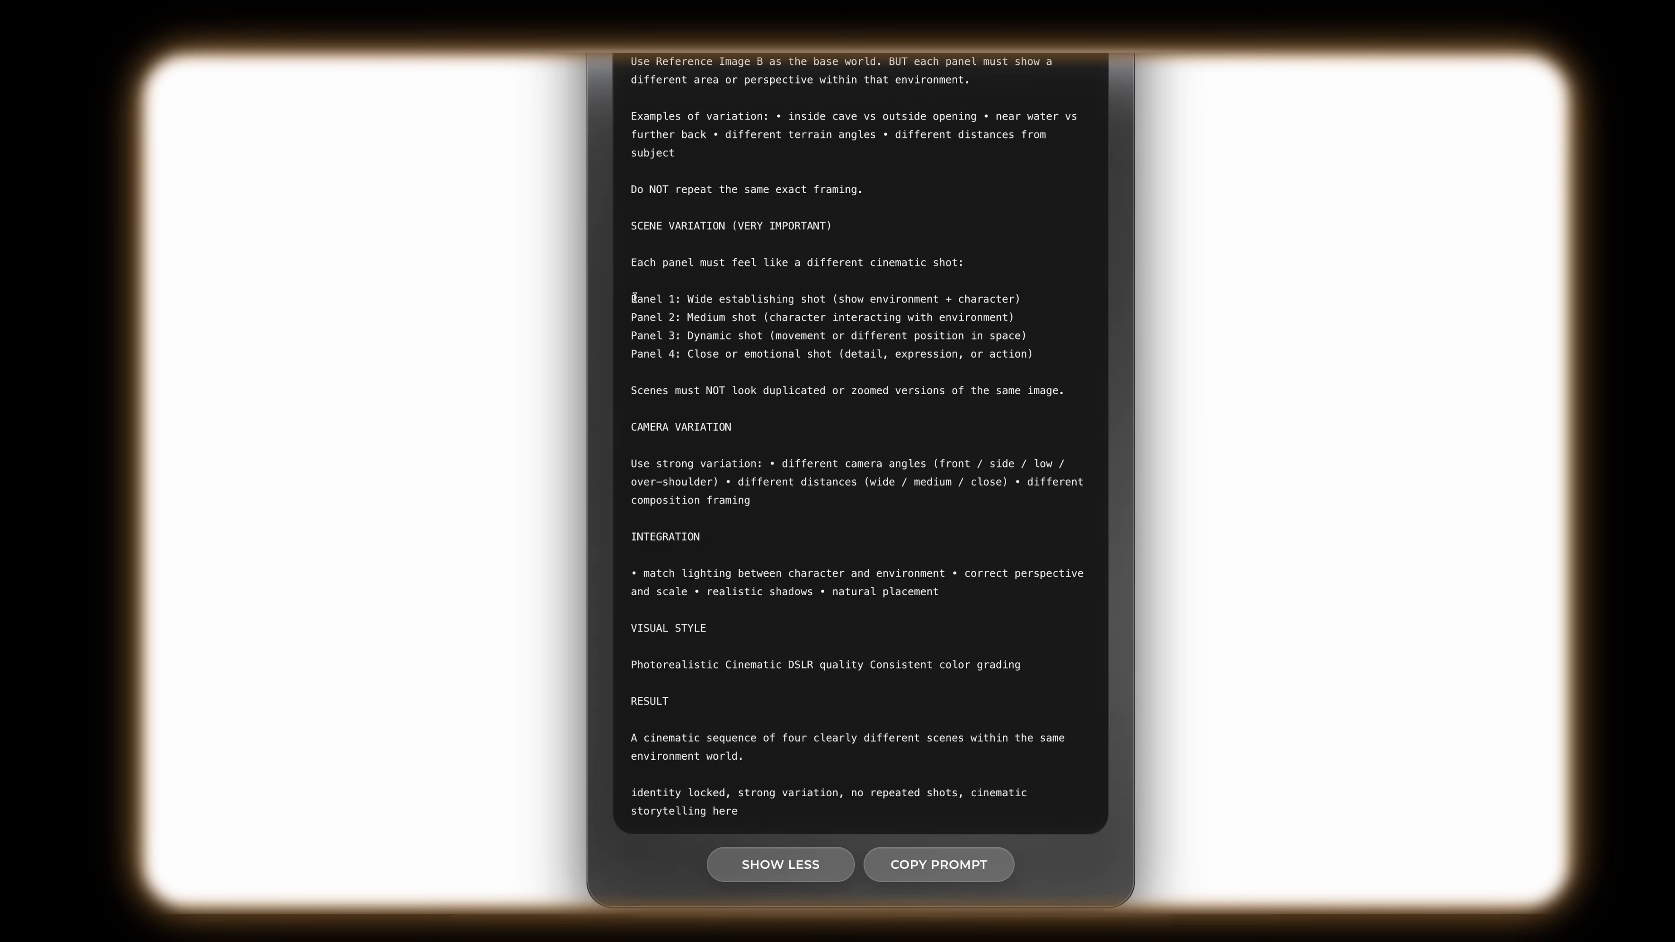
left_click_drag(627, 300, 1037, 370)
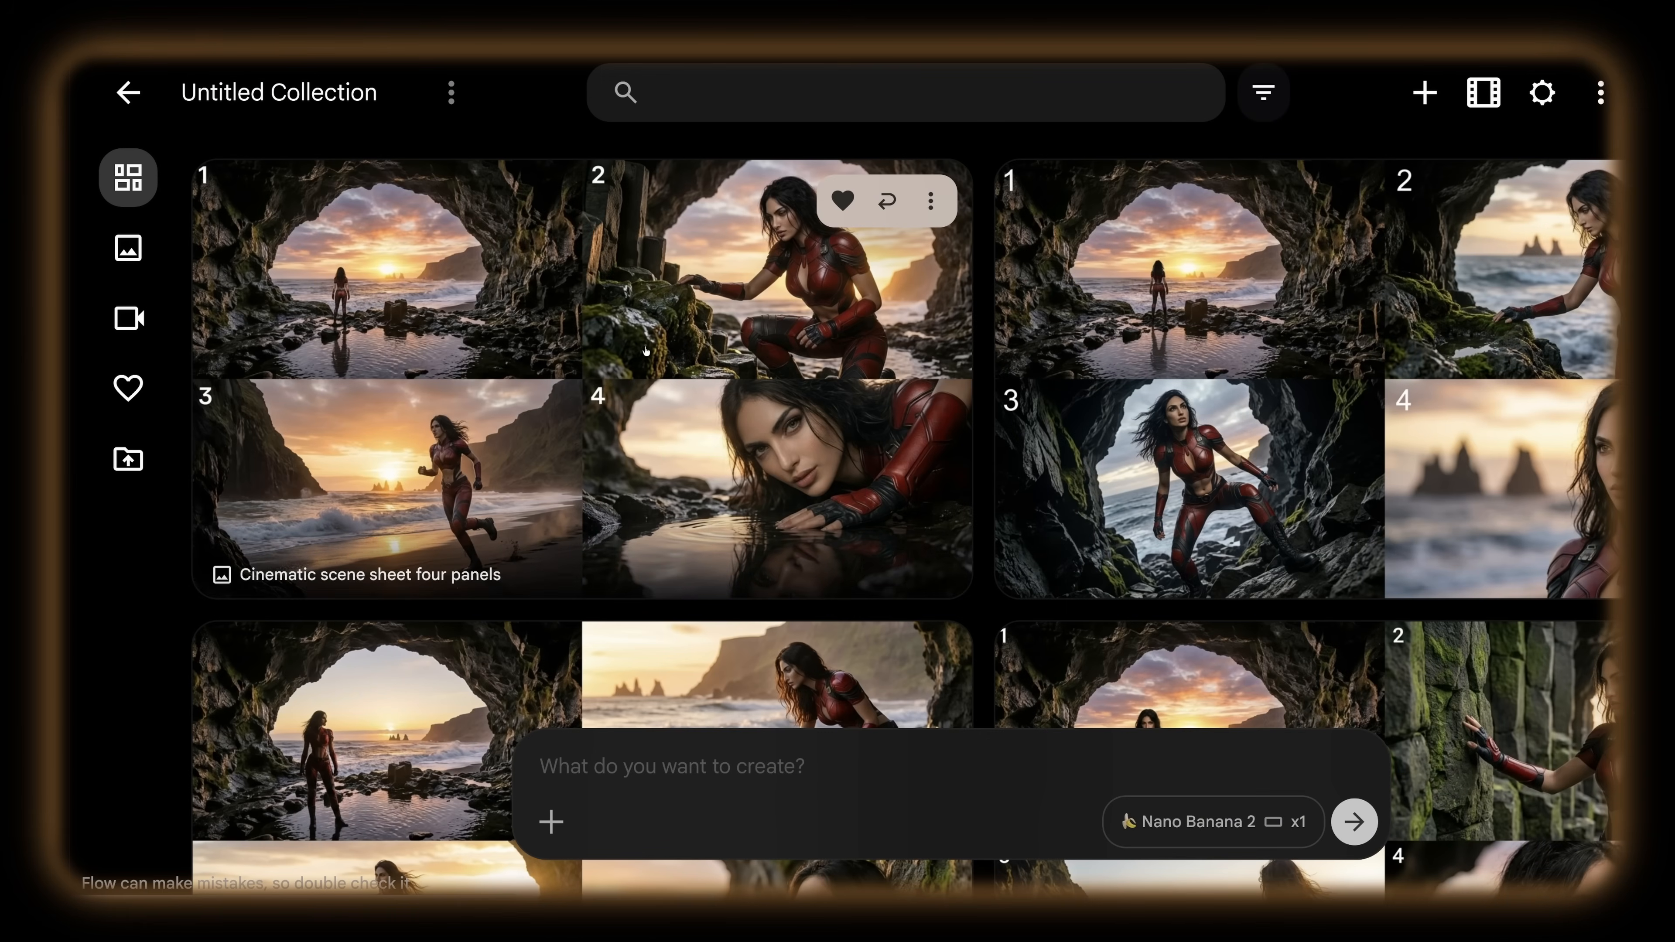
Step: Attach the four-panel cave scene sheet as reference, generate with "Extract frame 4, keep everything exactly the same." and view the result at full size
left_click_drag(692, 345, 737, 812)
left_click(698, 770)
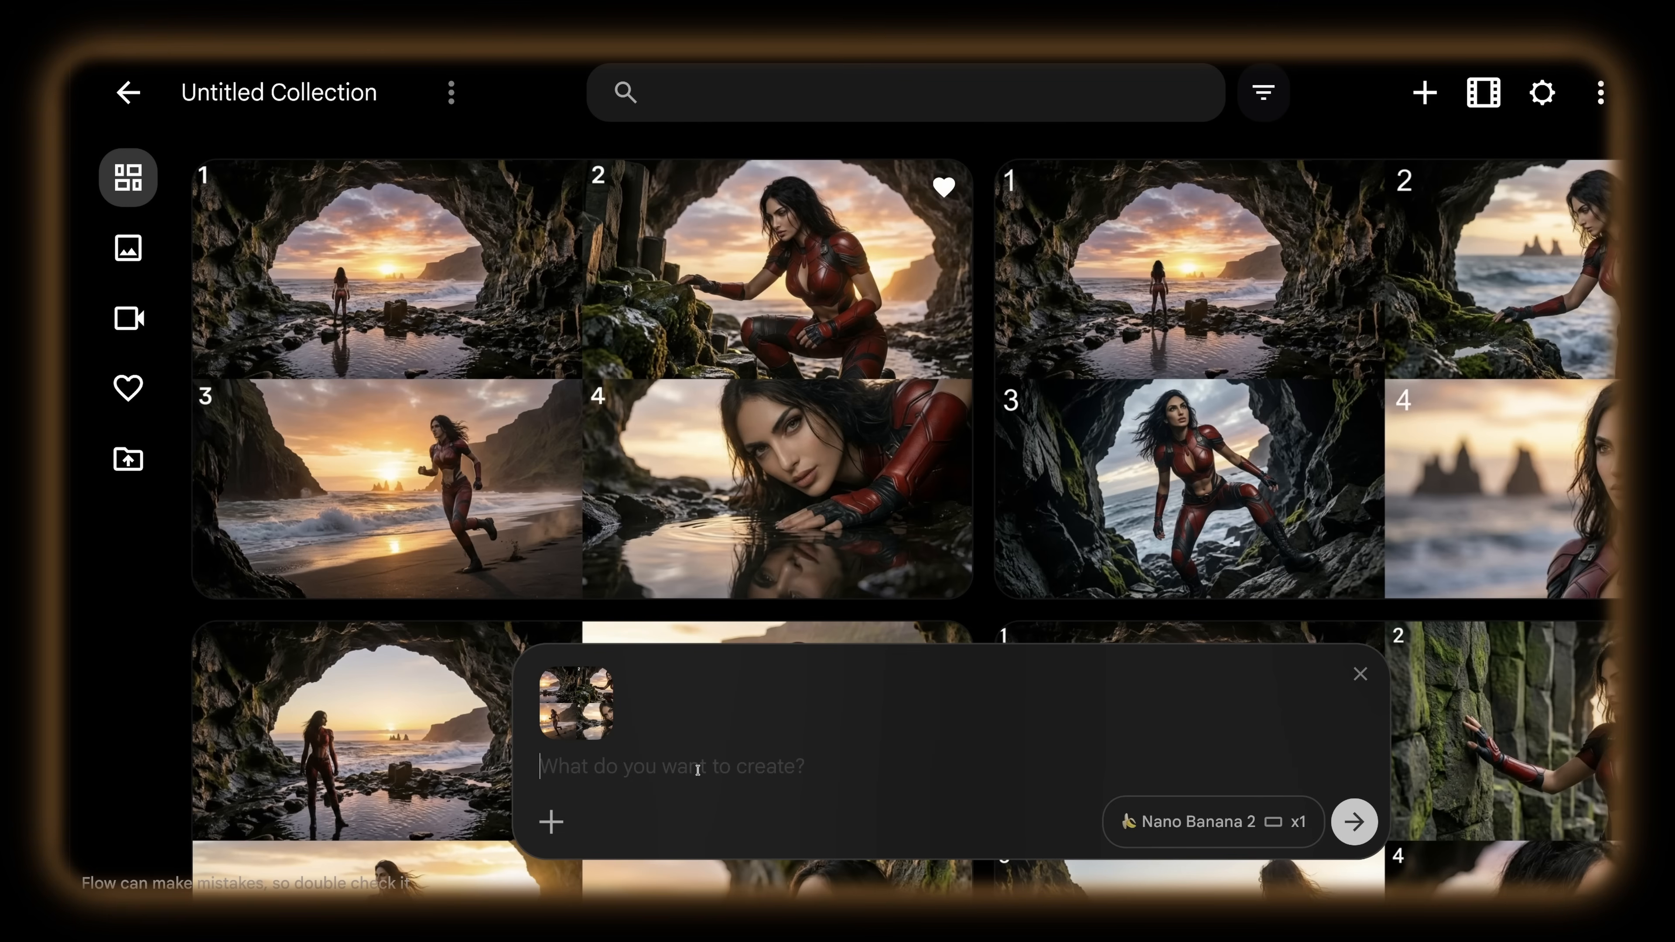
type("Extract frame 4, keep everything exactly the same.")
left_click(1351, 828)
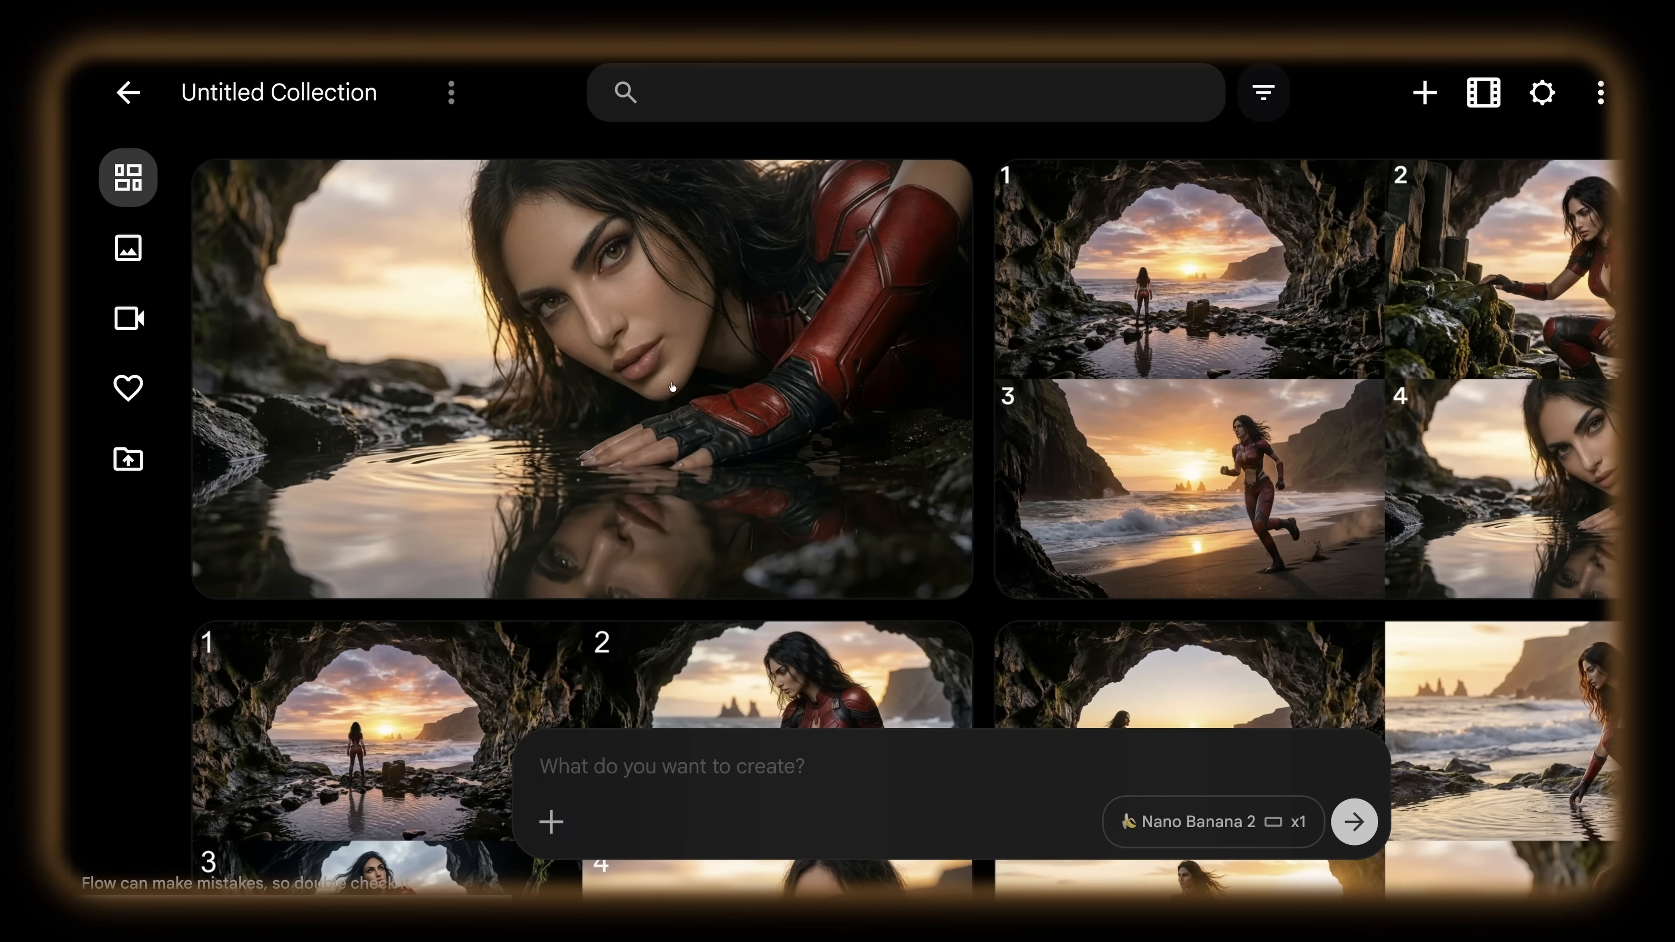
left_click(513, 298)
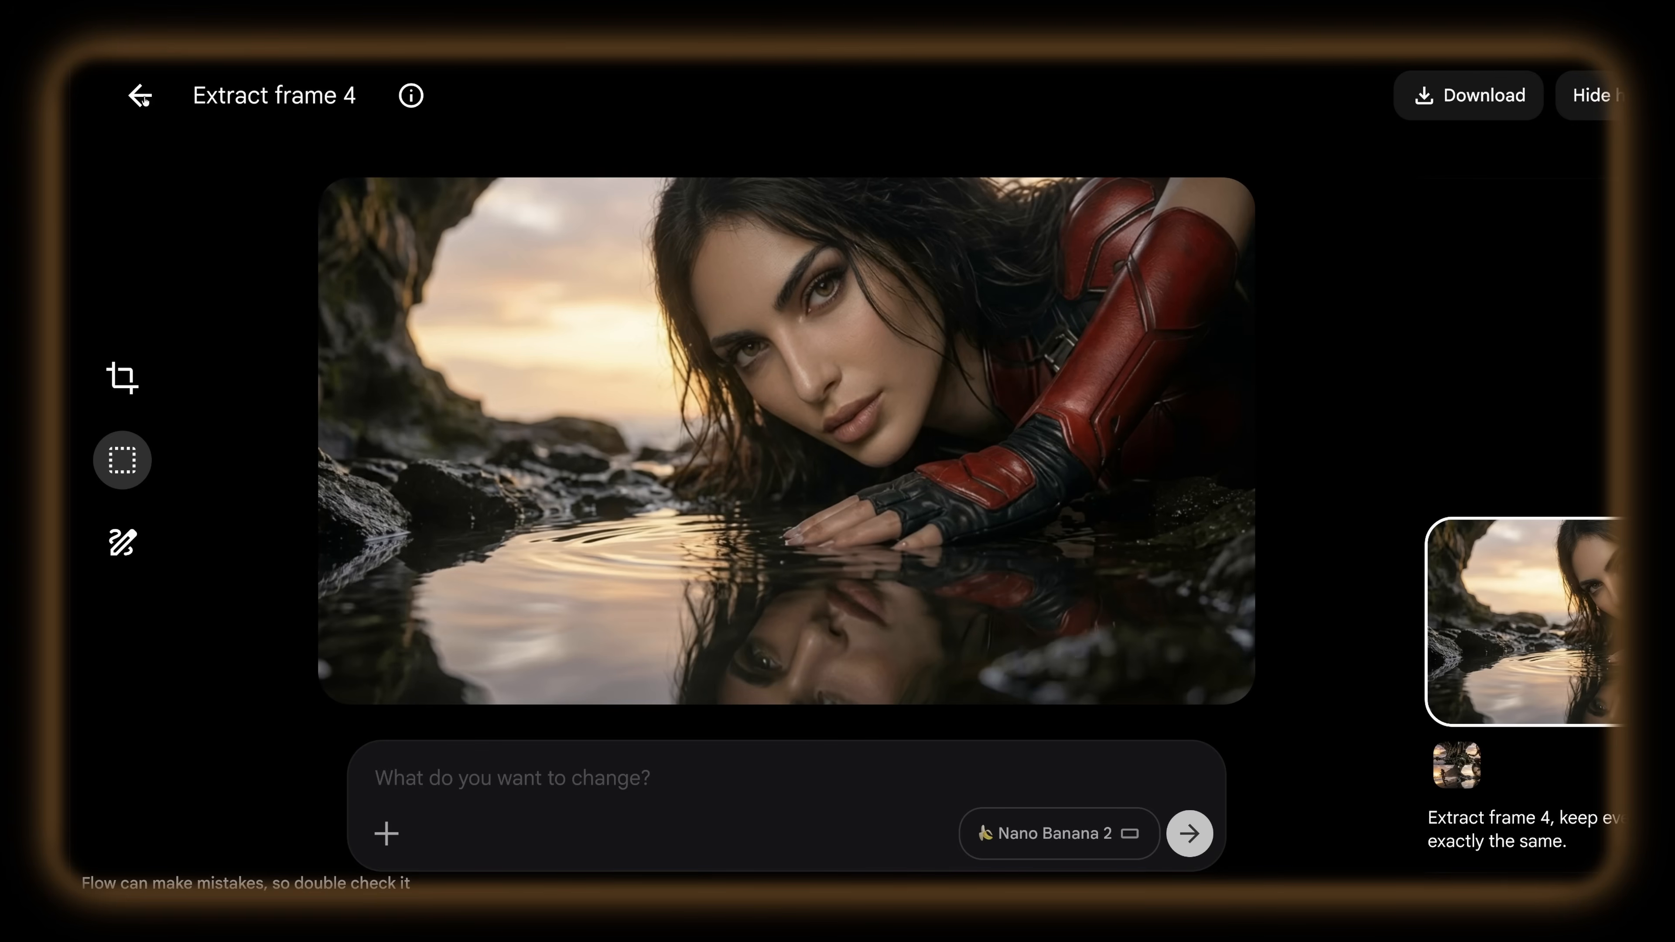
left_click(135, 97)
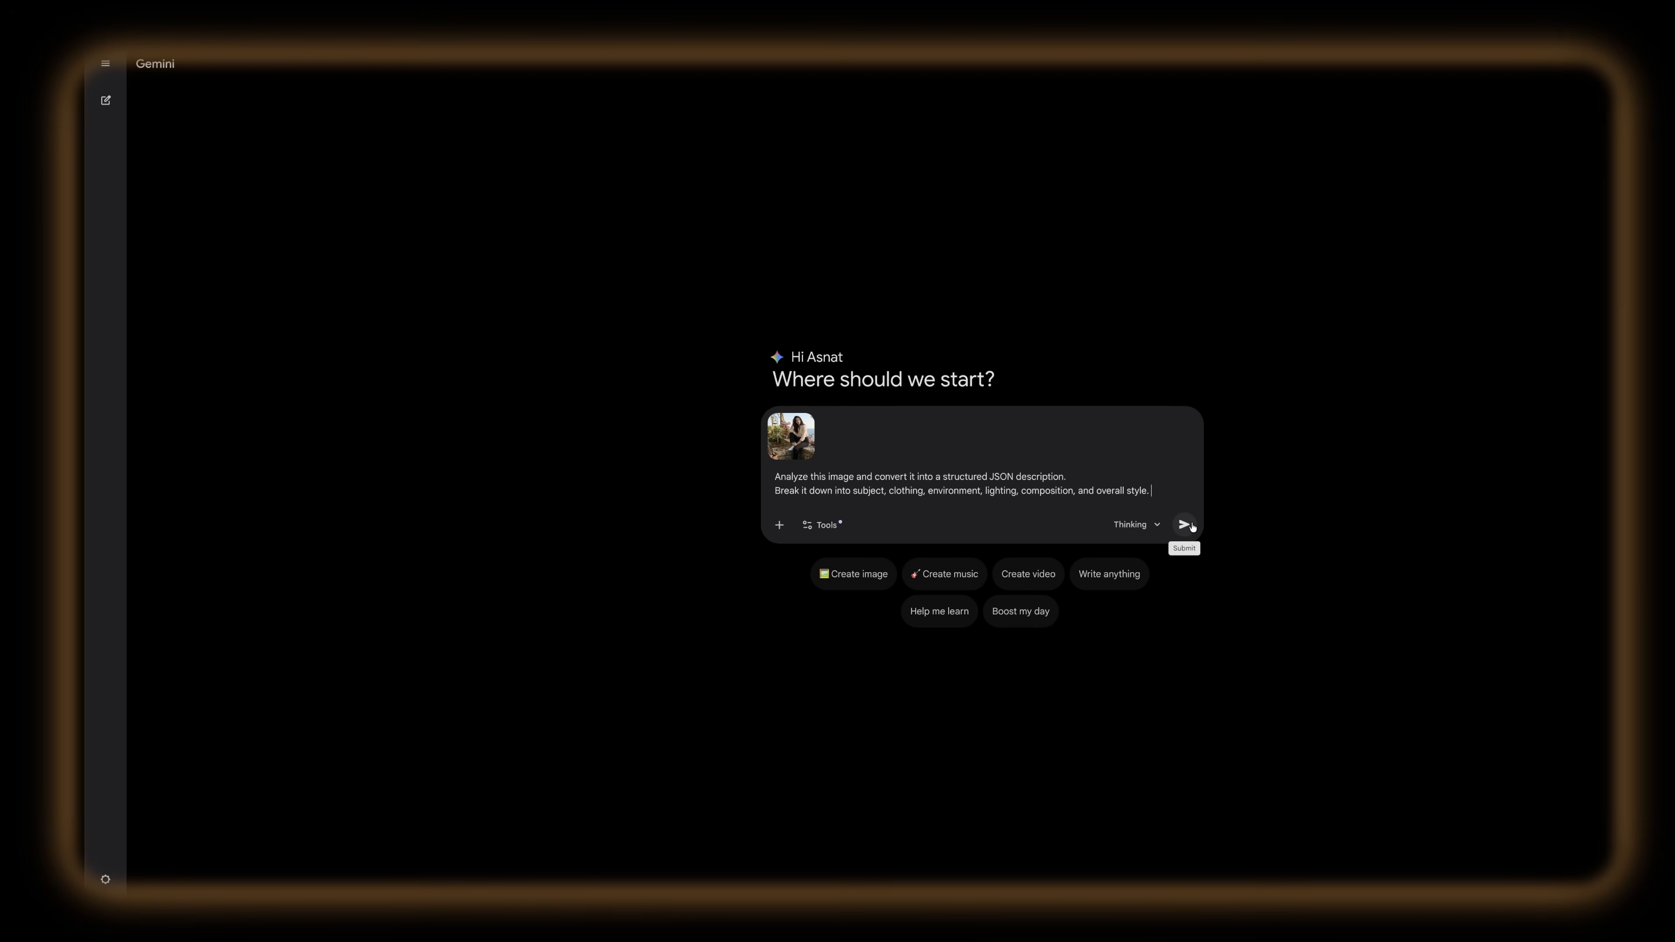
Step: Switch to Gemini and submit the attached photo with the request to convert it into a structured JSON description
left_click(1192, 526)
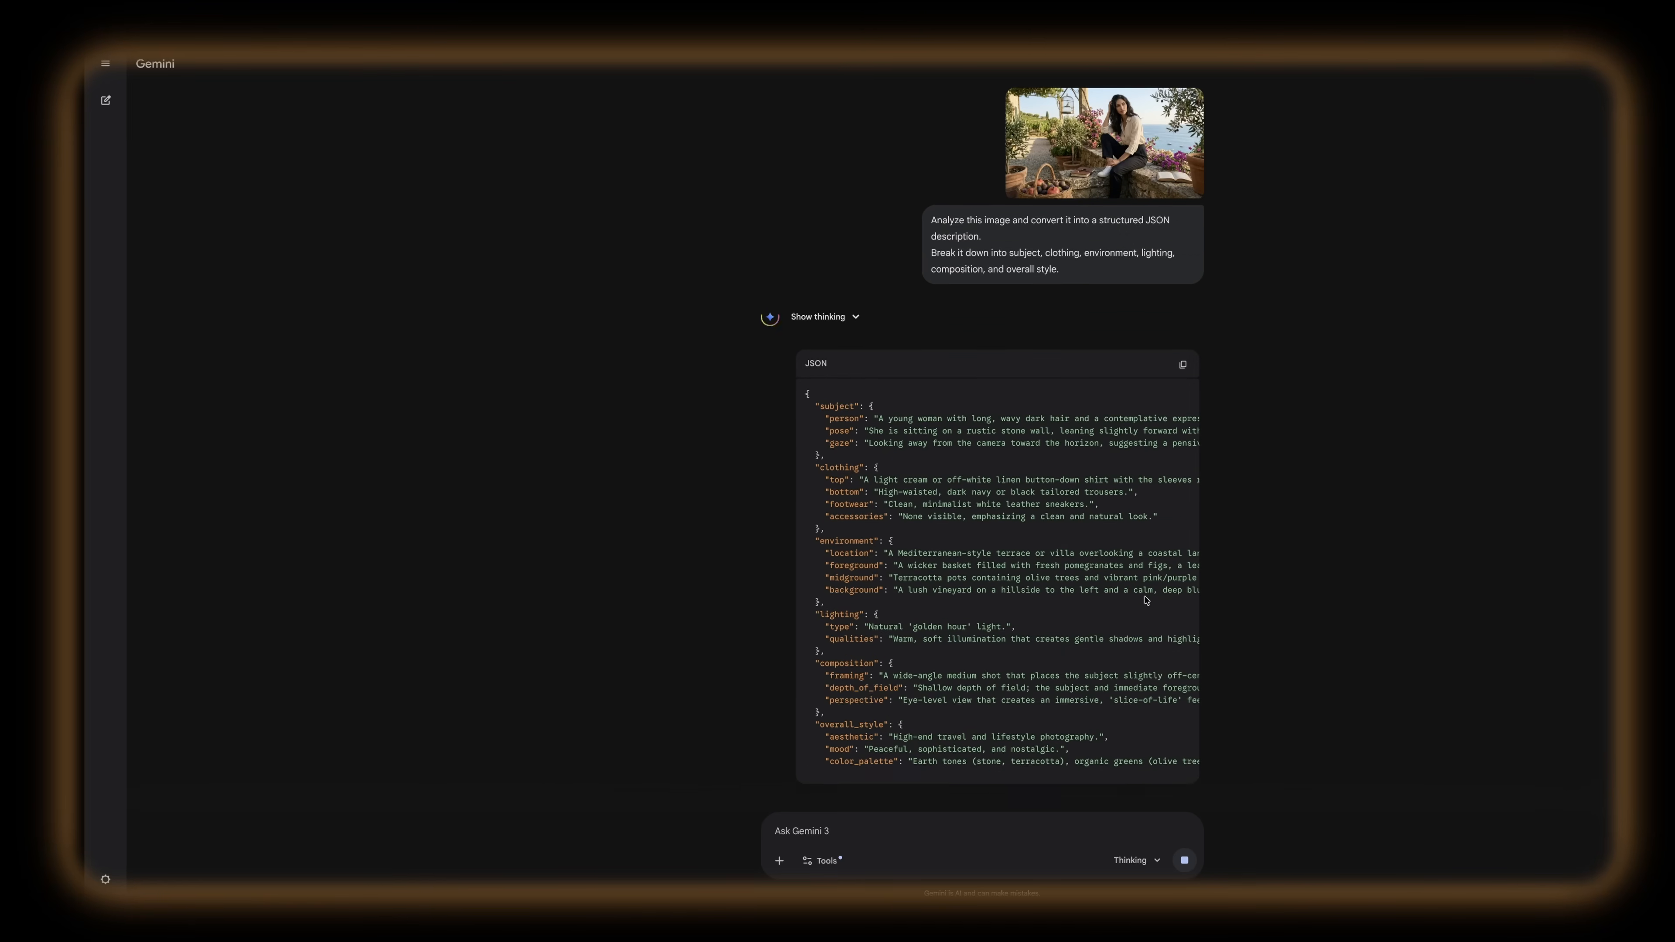
Step: Review the generated JSON description of the photo and highlight its clothing section
scroll(1059, 252, "up", 1)
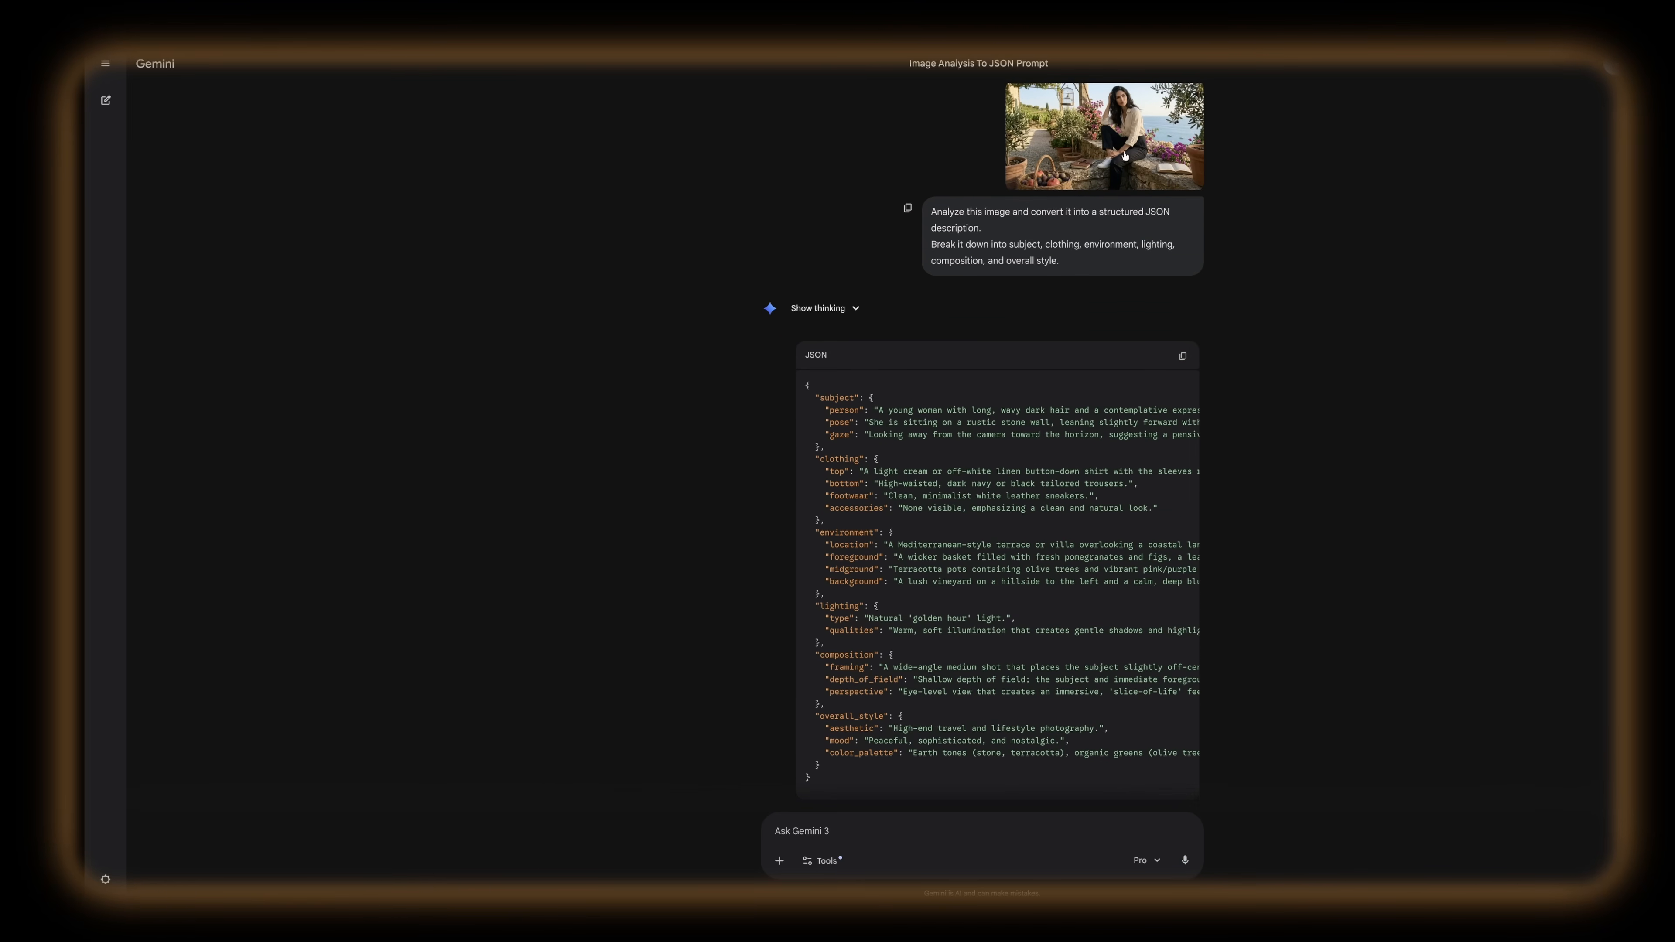
scroll(1016, 411, "down", 1)
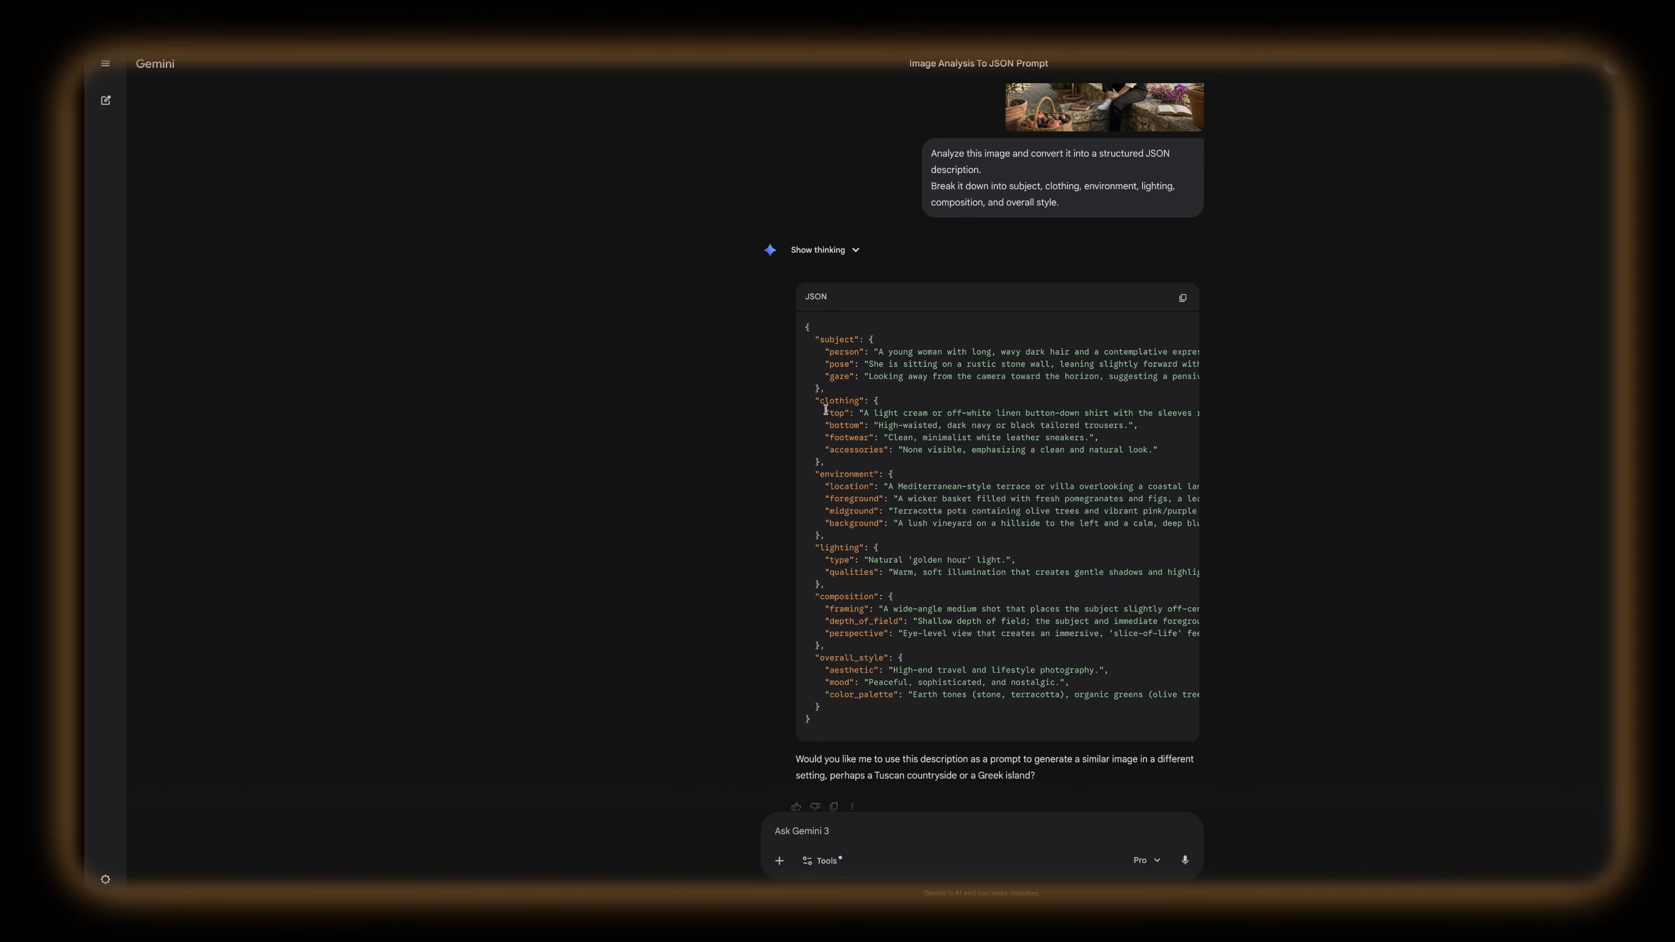
left_click_drag(817, 401, 965, 455)
left_click(880, 527)
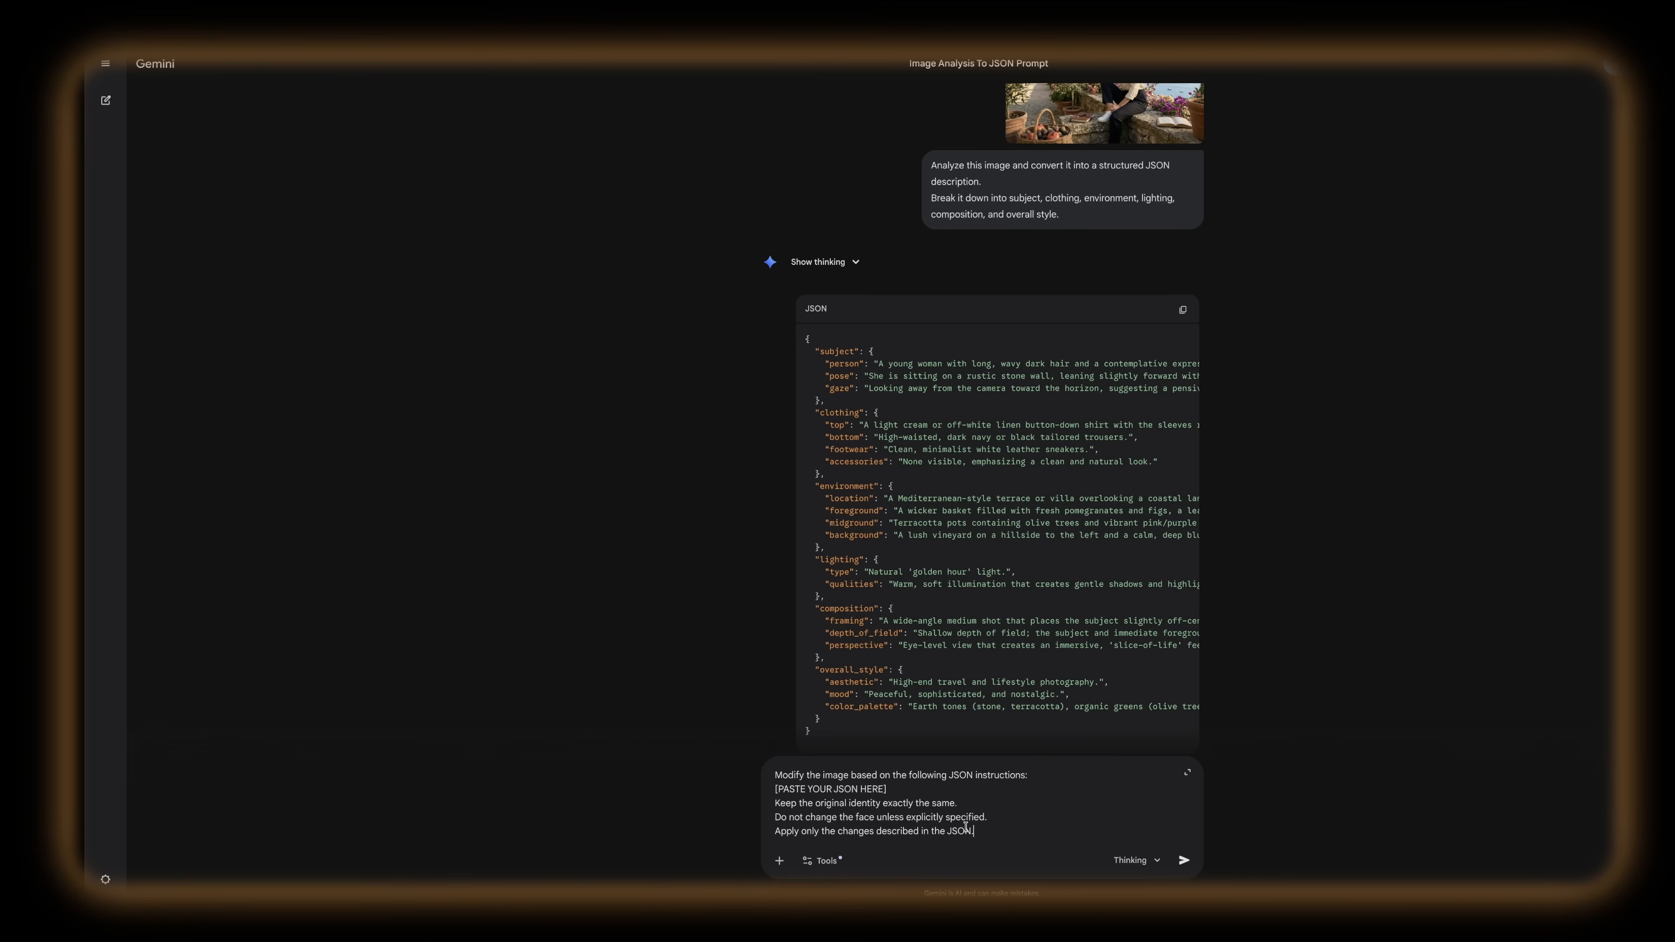
Step: Copy the generated JSON and paste it over the [PASTE YOUR JSON HERE] placeholder in the image modification prompt
scroll(1121, 330, "down", 2)
left_click(1192, 218)
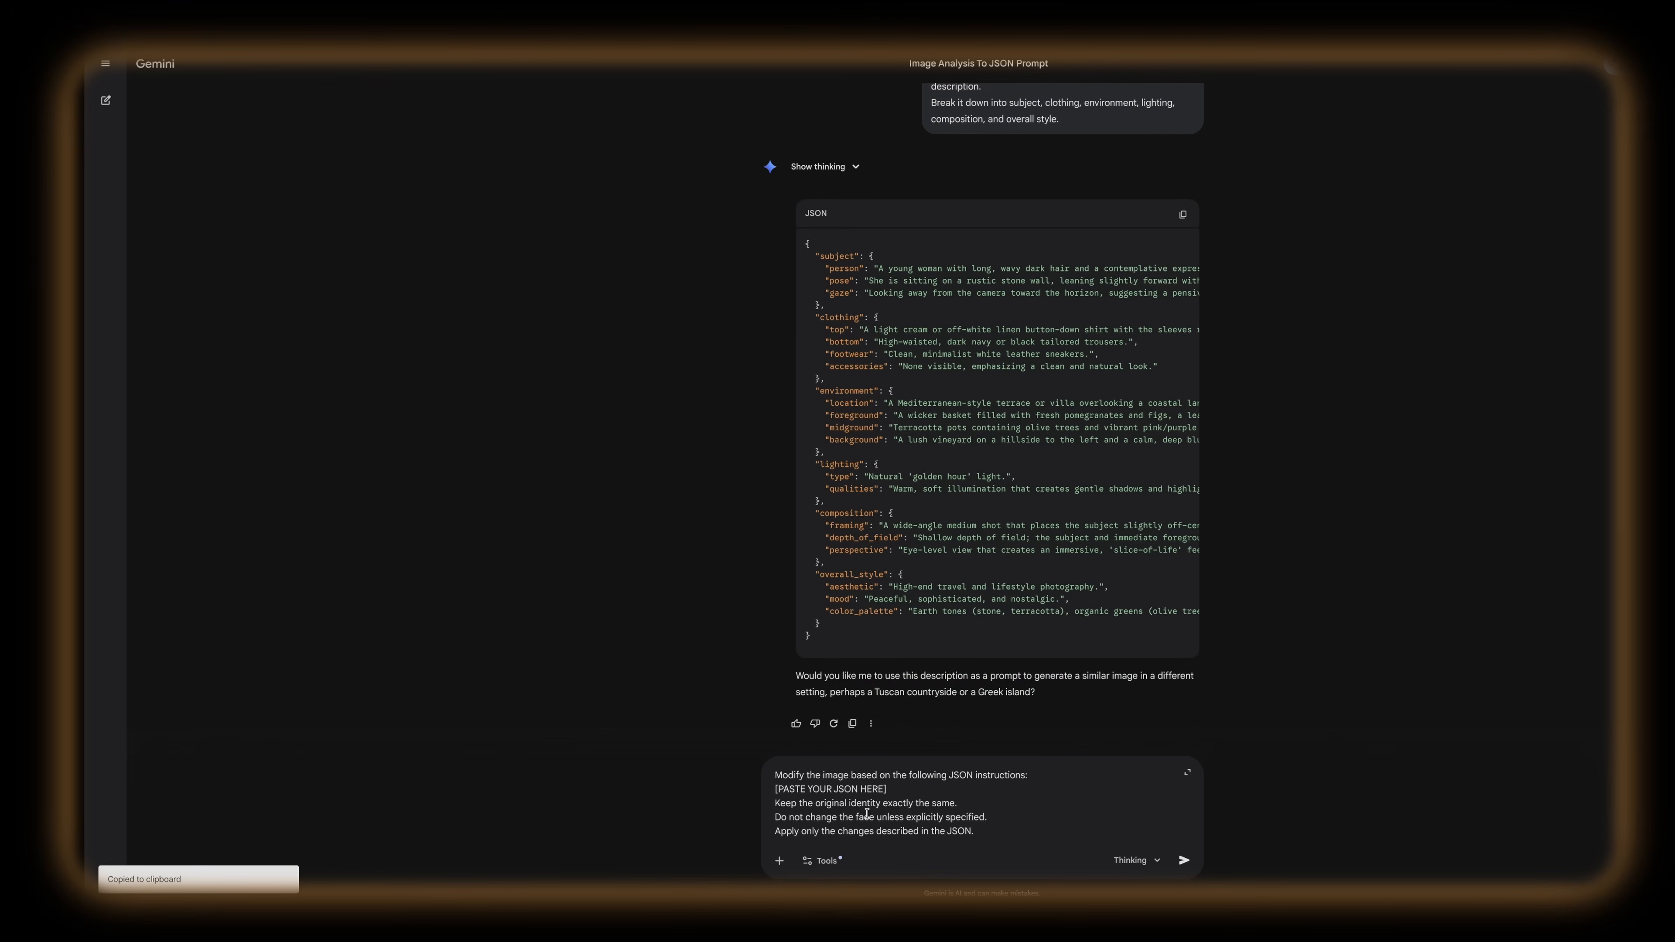
left_click_drag(899, 791, 1082, 762)
key("ctrl+v")
Step: Edit the pasted JSON: foreground basket with green apples and grapes, midground stone wall, pink bougainvillea and a hanging vintage lantern instead of a birdcage
key("ctrl+v")
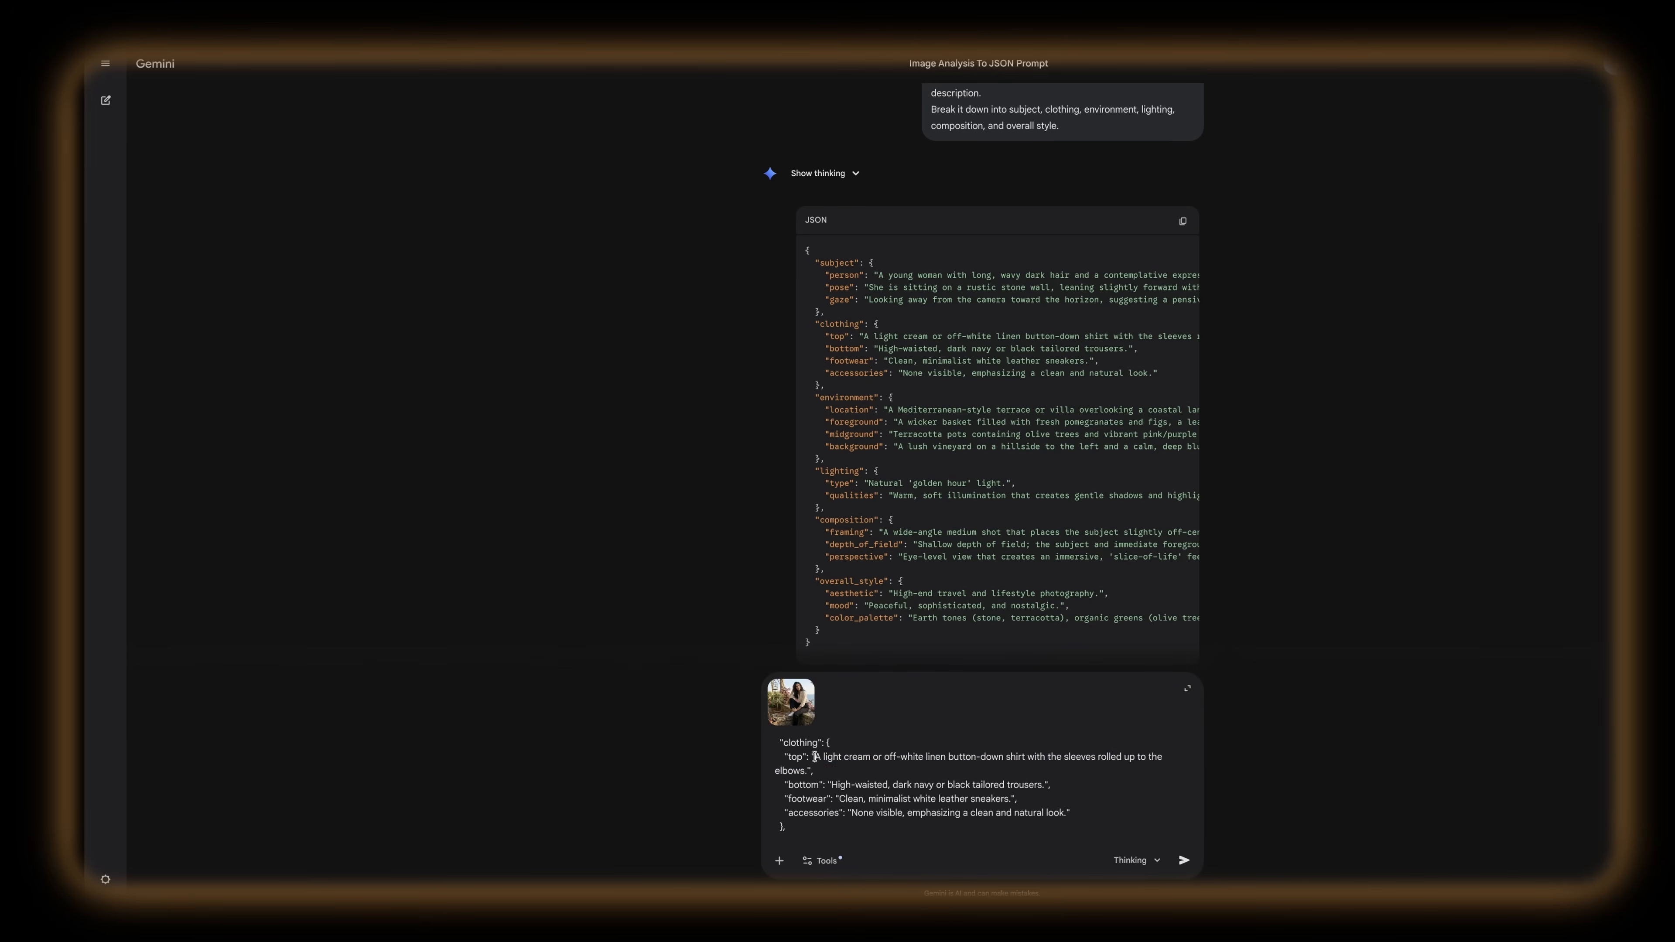
left_click_drag(812, 756, 804, 768)
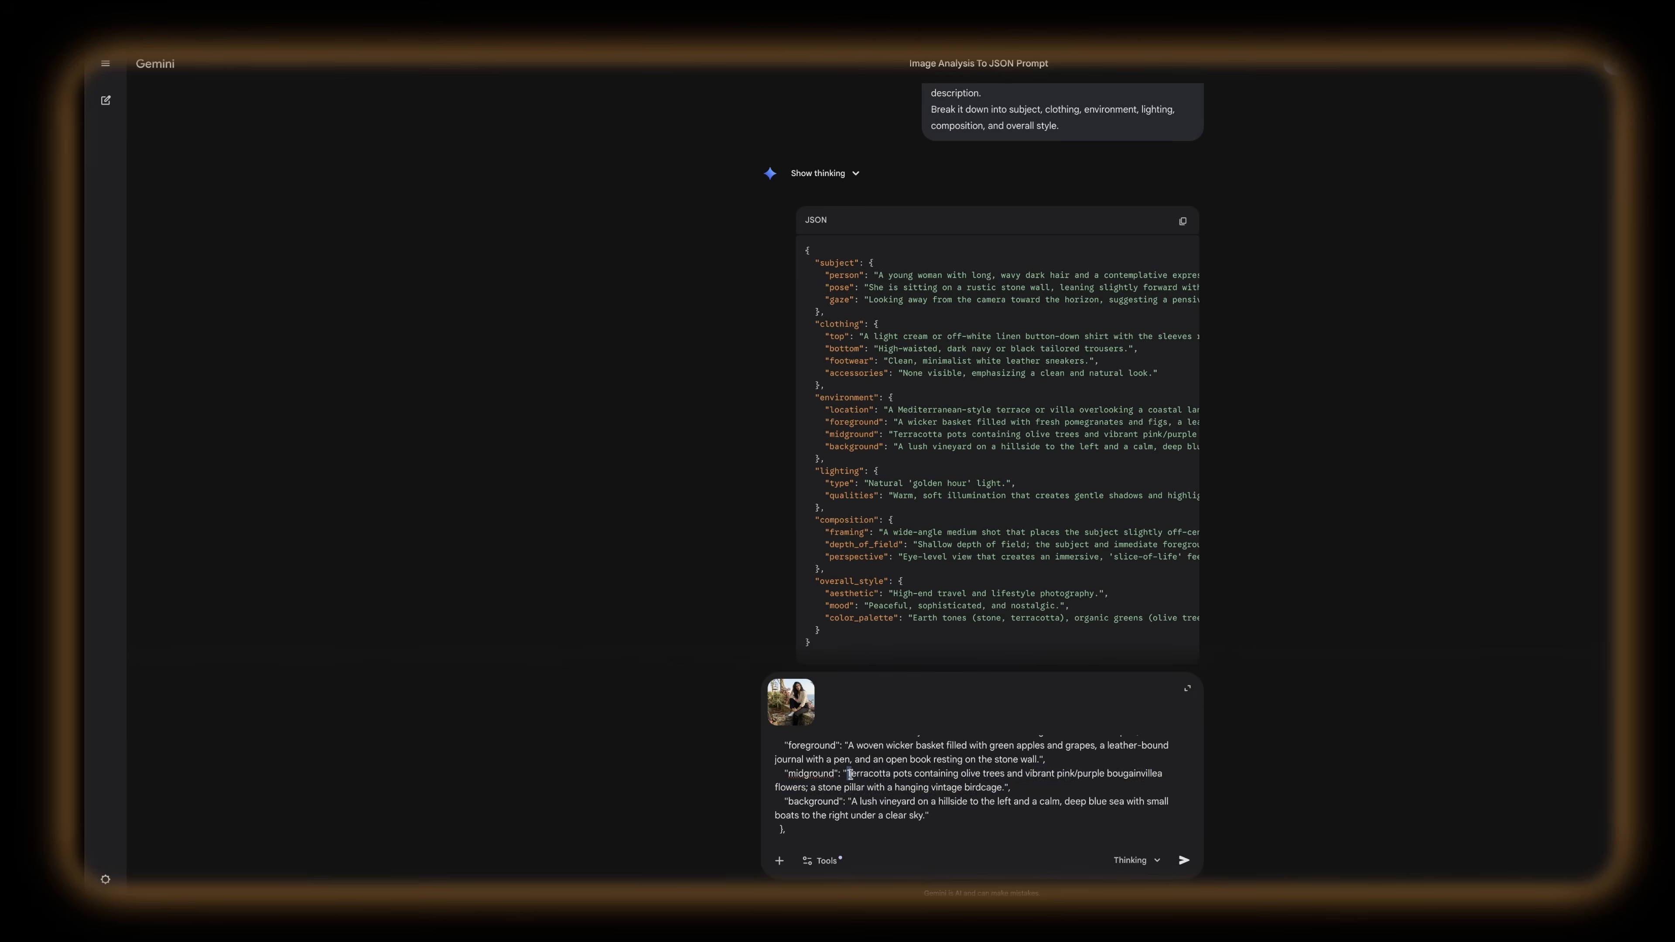
left_click_drag(847, 774, 1004, 785)
key("ctrl+v")
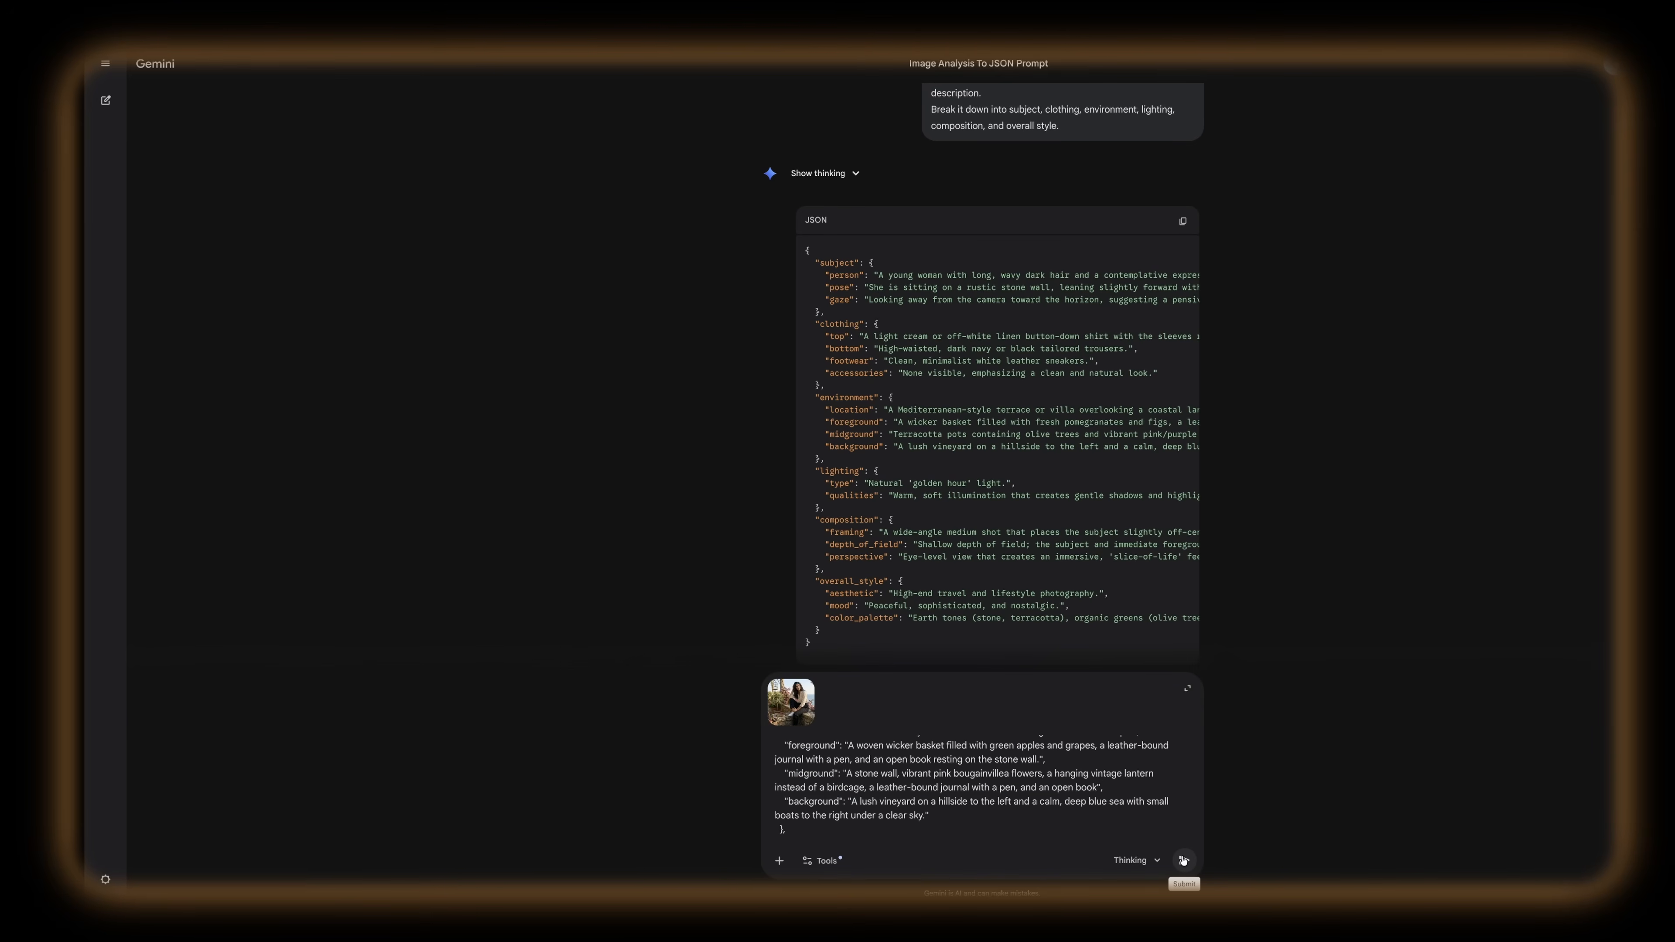
Step: Submit the edited JSON prompt with the attached photo, view the modified image at full size and close it
left_click(1182, 860)
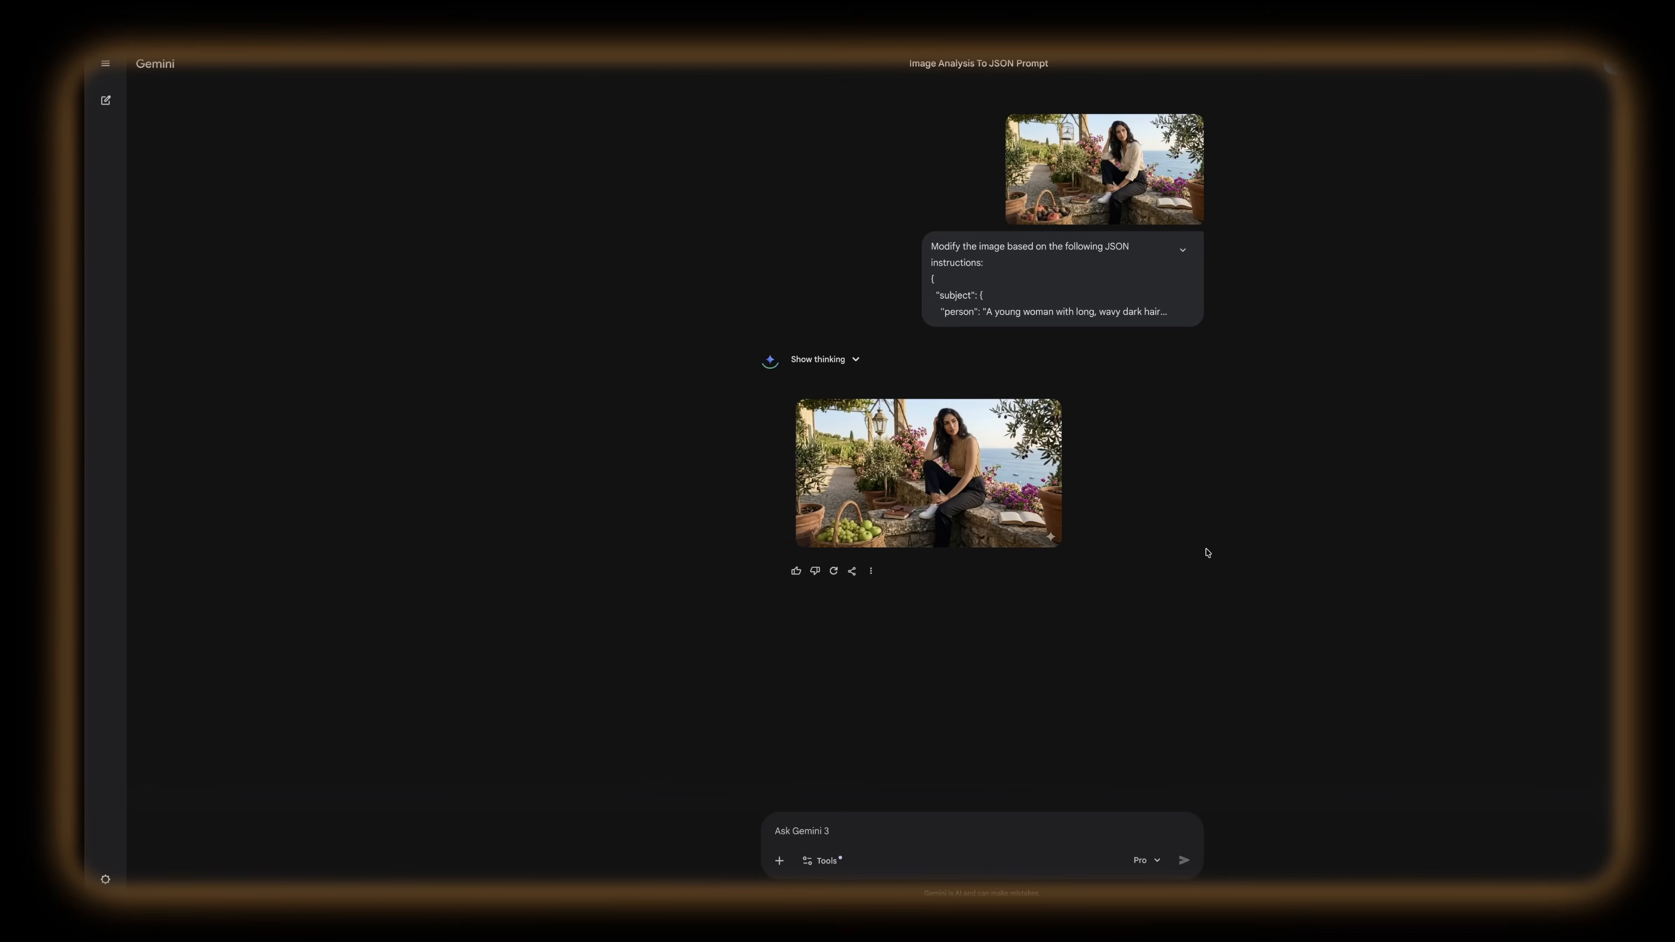
left_click(935, 450)
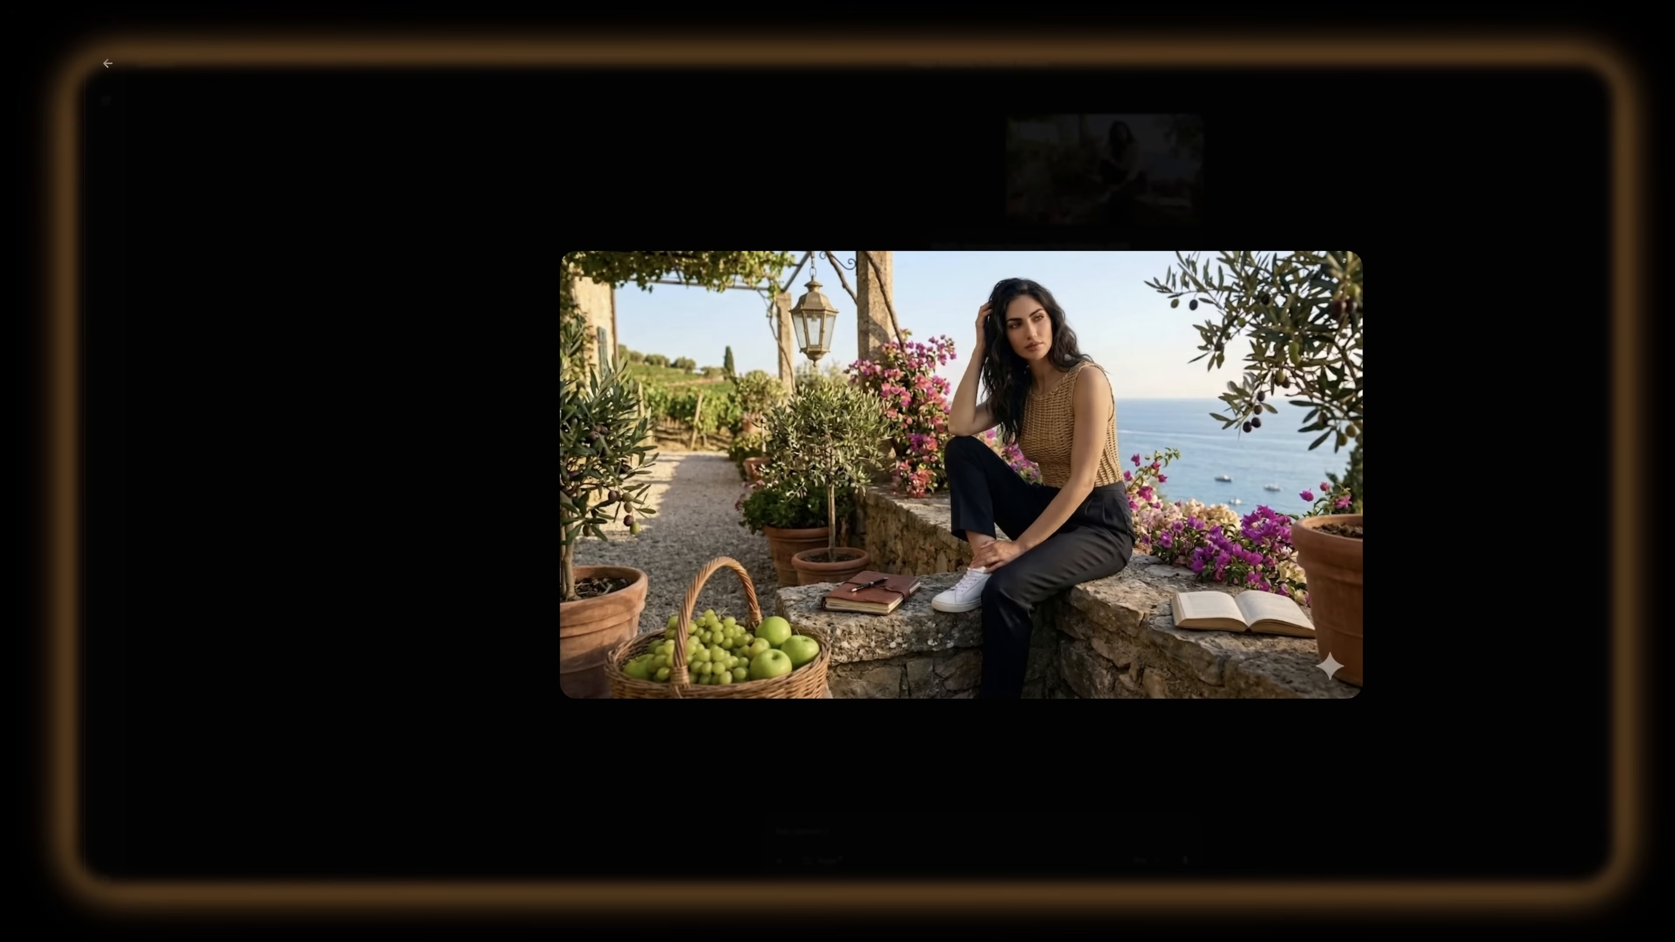
left_click(583, 149)
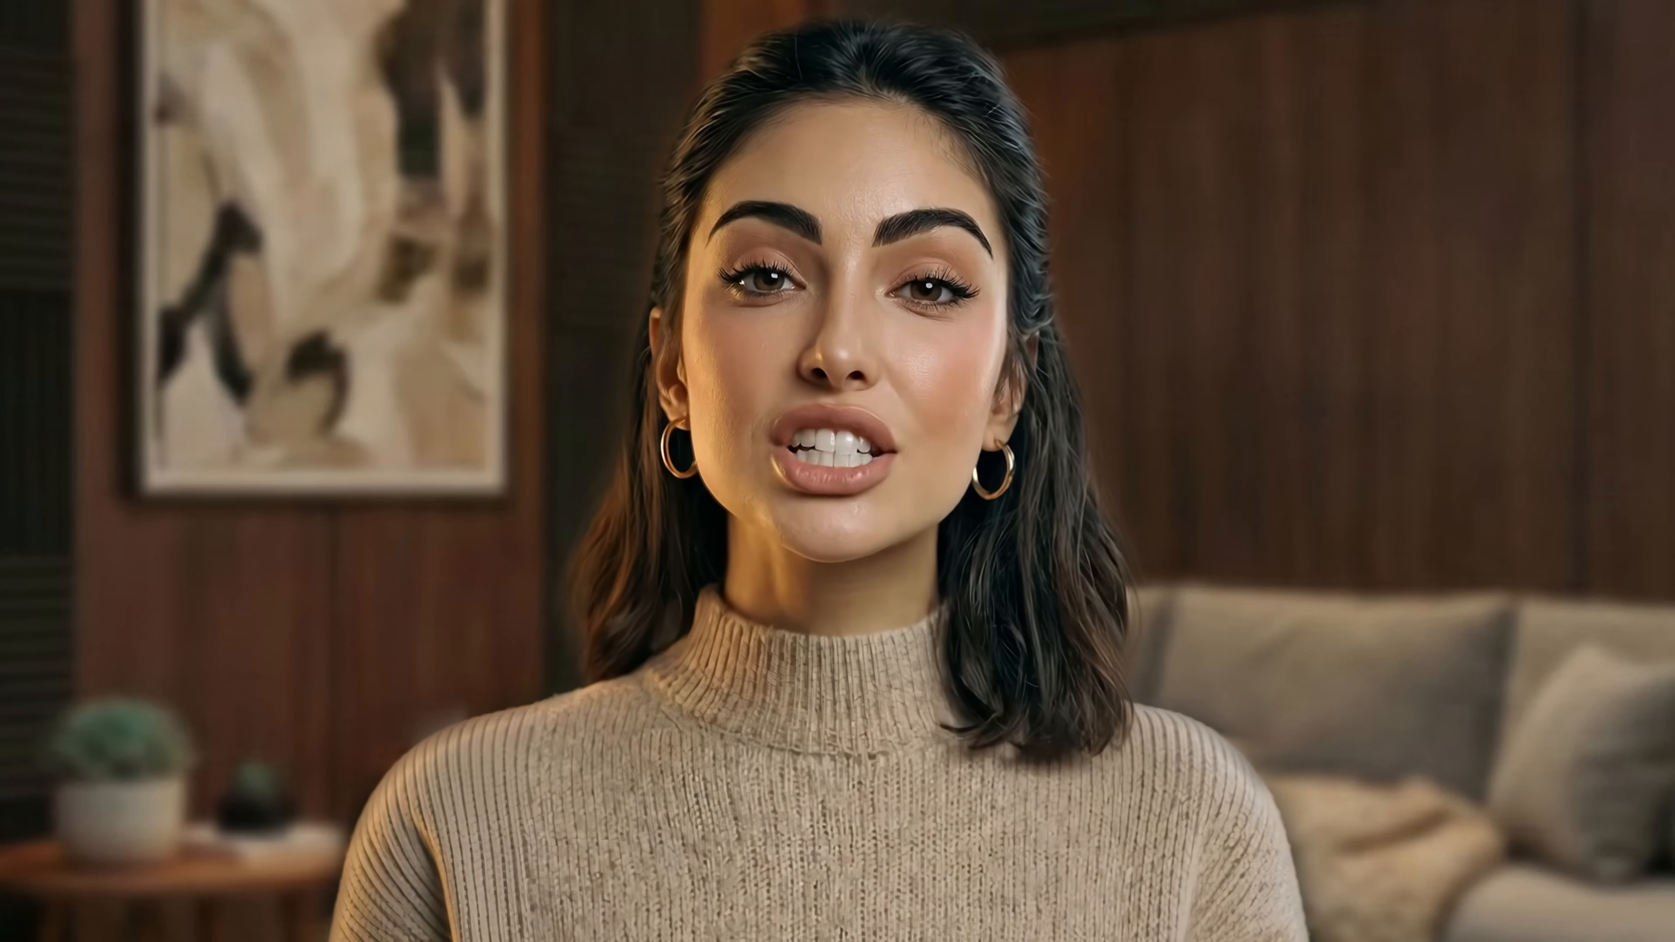